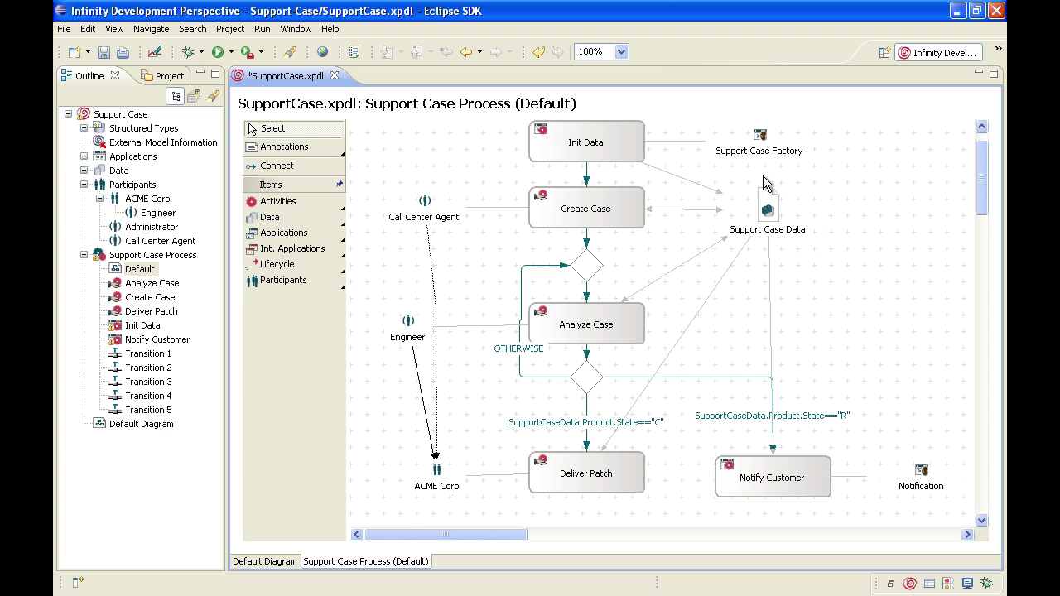
Step: Open the Init Data activity's application:SupportCaseData out data mapping and choose Support Case Data as its data
left_click(631, 137)
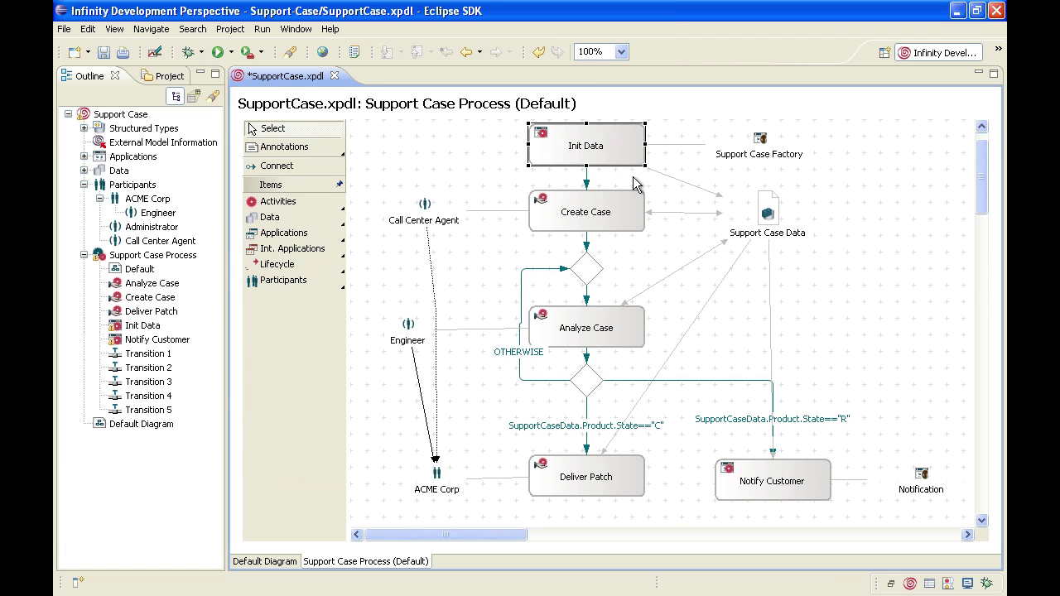
double_click(606, 155)
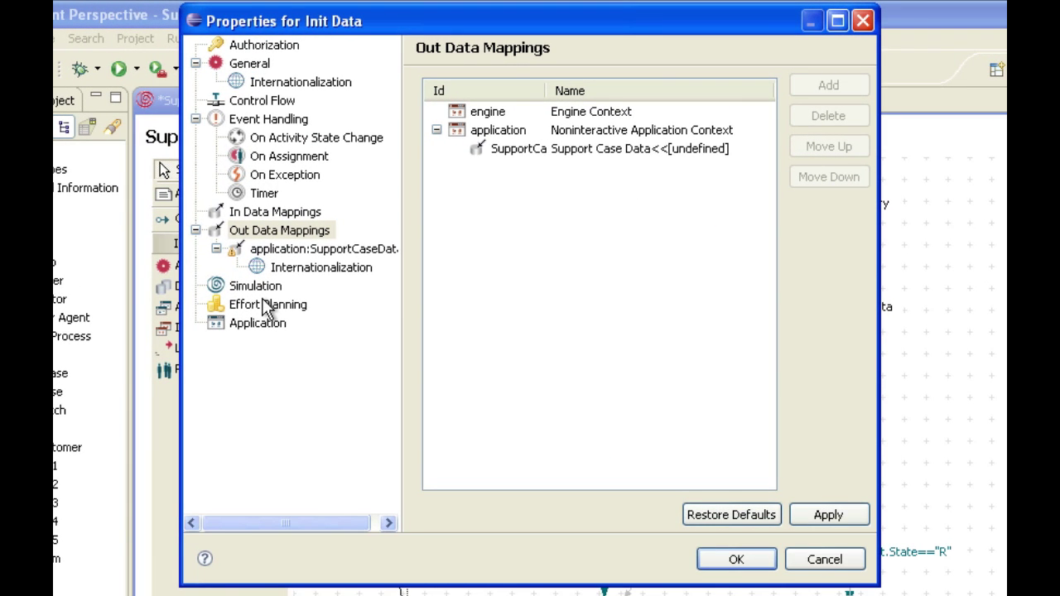
left_click(293, 232)
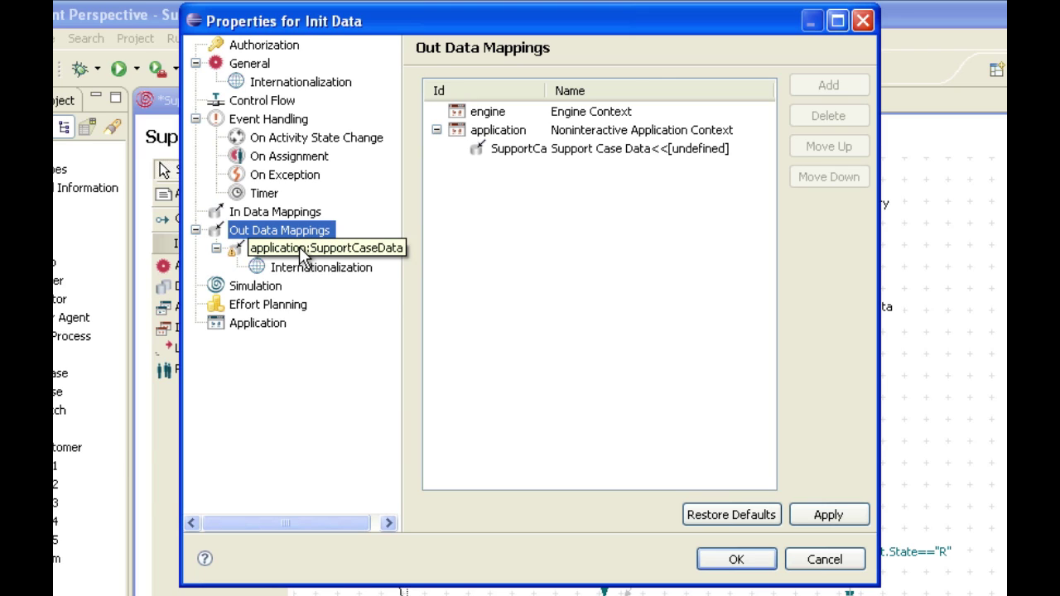
left_click(303, 252)
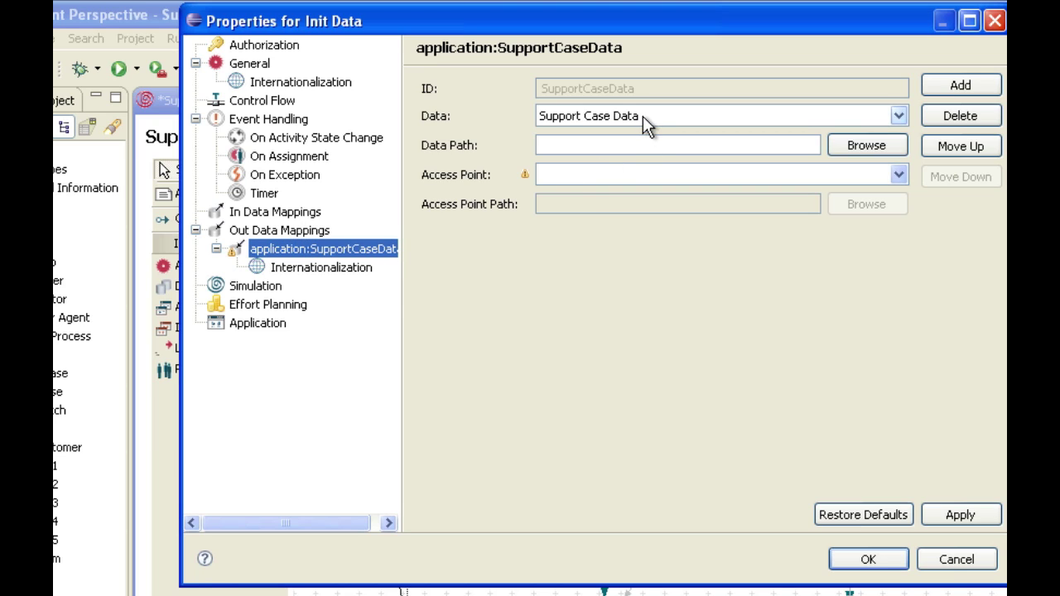
left_click(900, 115)
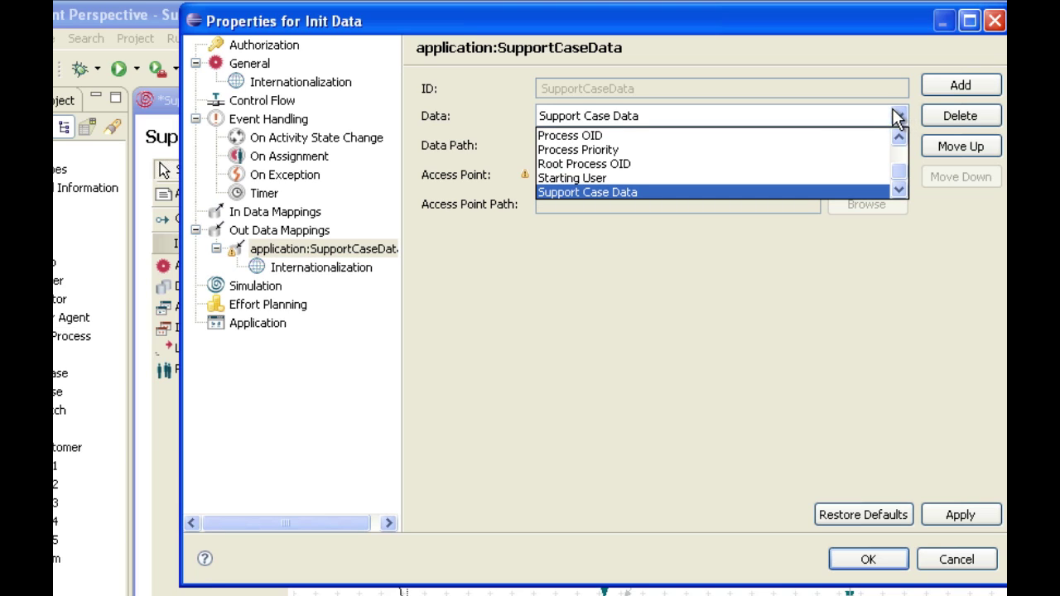
left_click(900, 160)
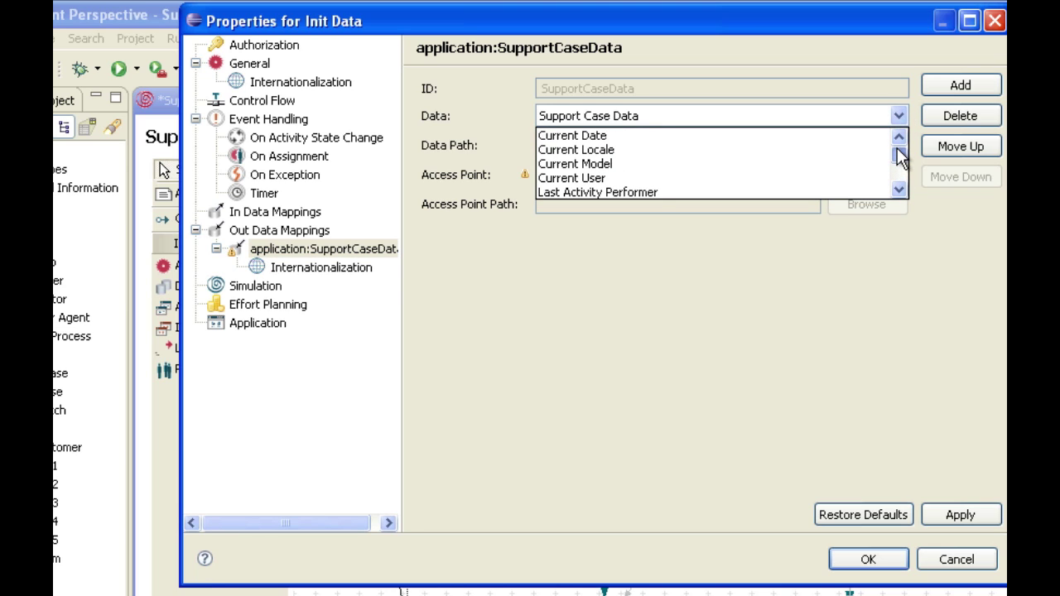
left_click_drag(901, 159, 903, 177)
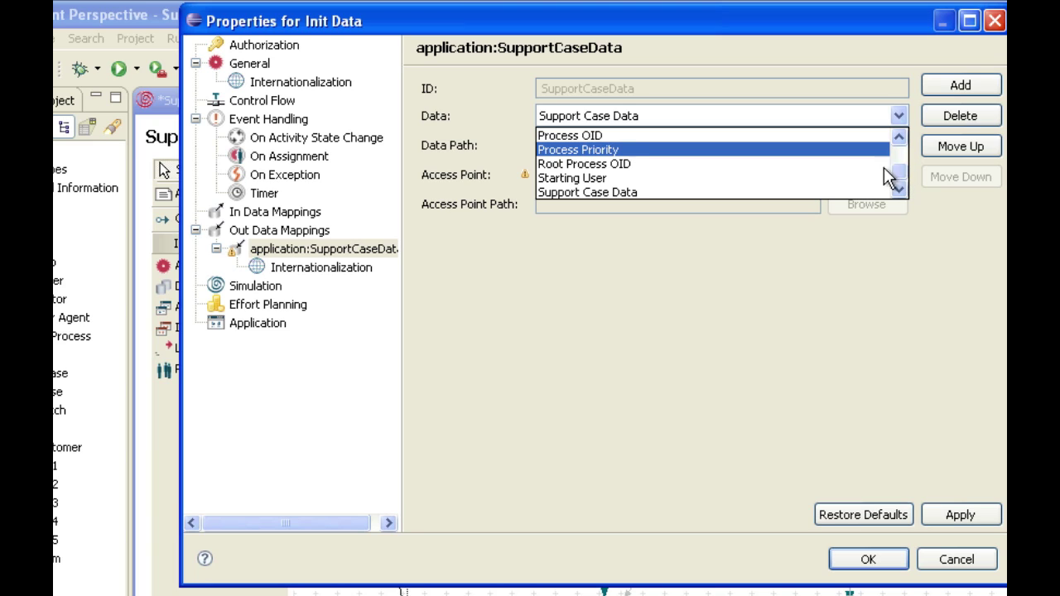
left_click(614, 191)
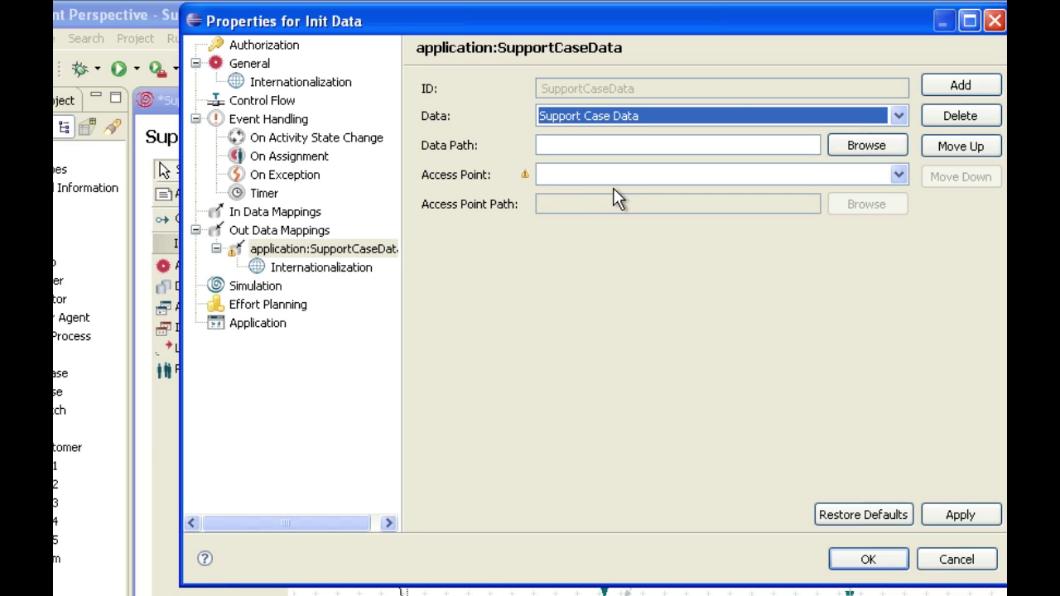
Step: Set the Init Data out mapping's access point to returnValue : Map and confirm the activity's properties
left_click(900, 176)
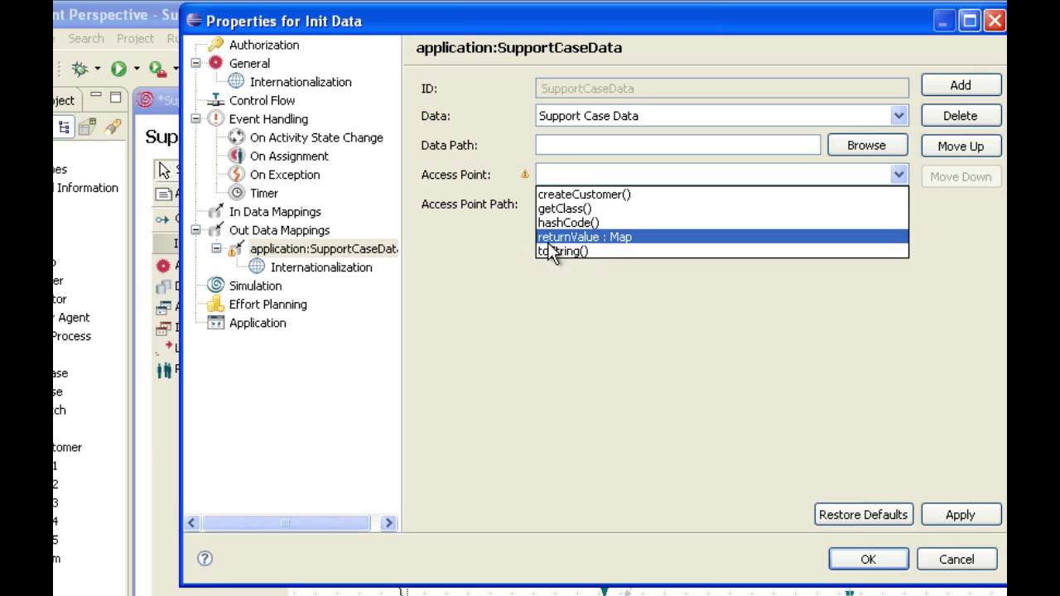
left_click(660, 238)
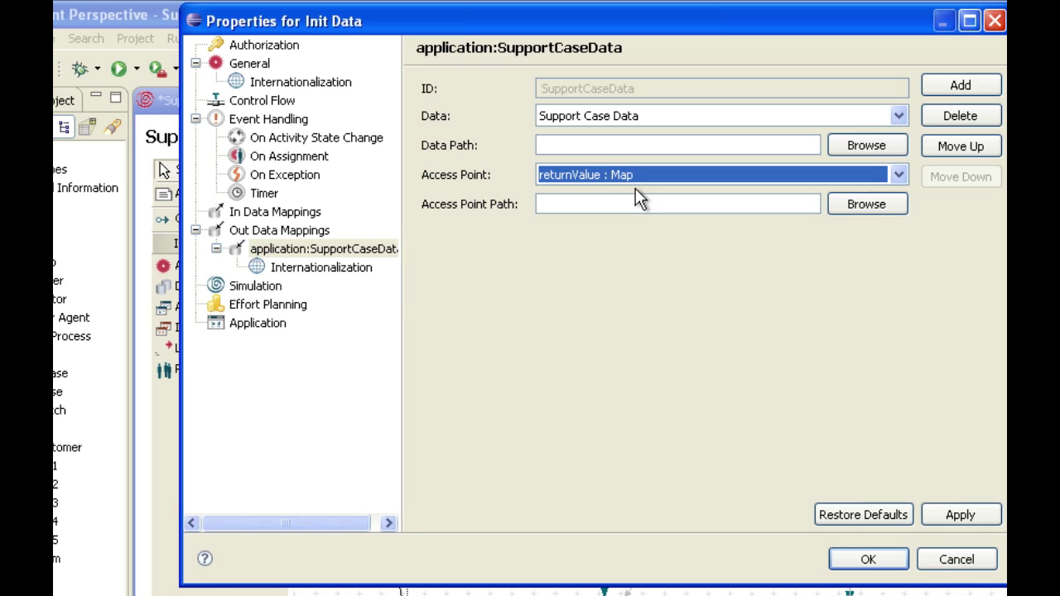
left_click(985, 520)
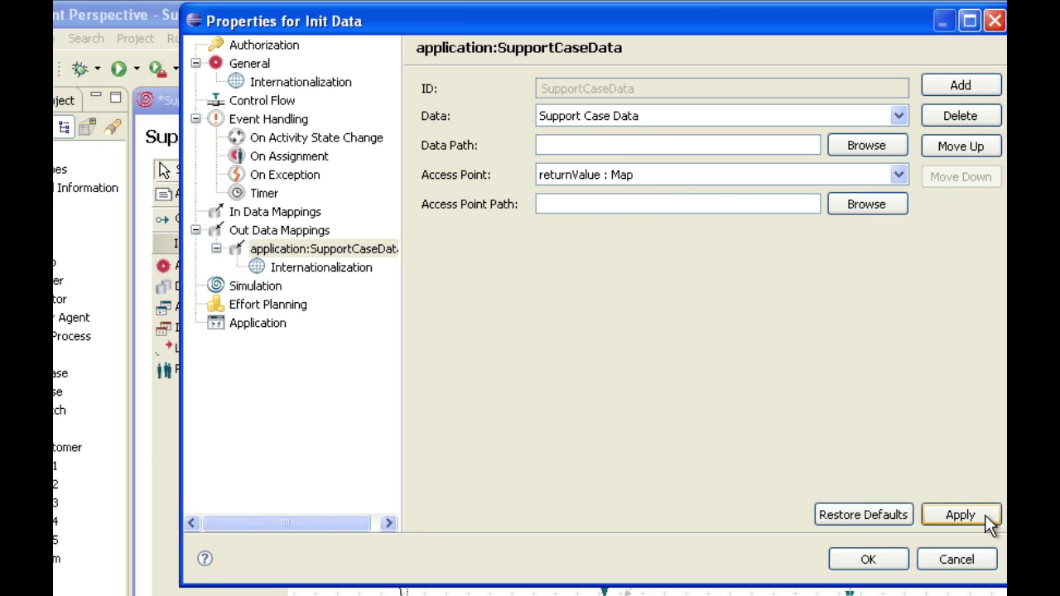
left_click(868, 561)
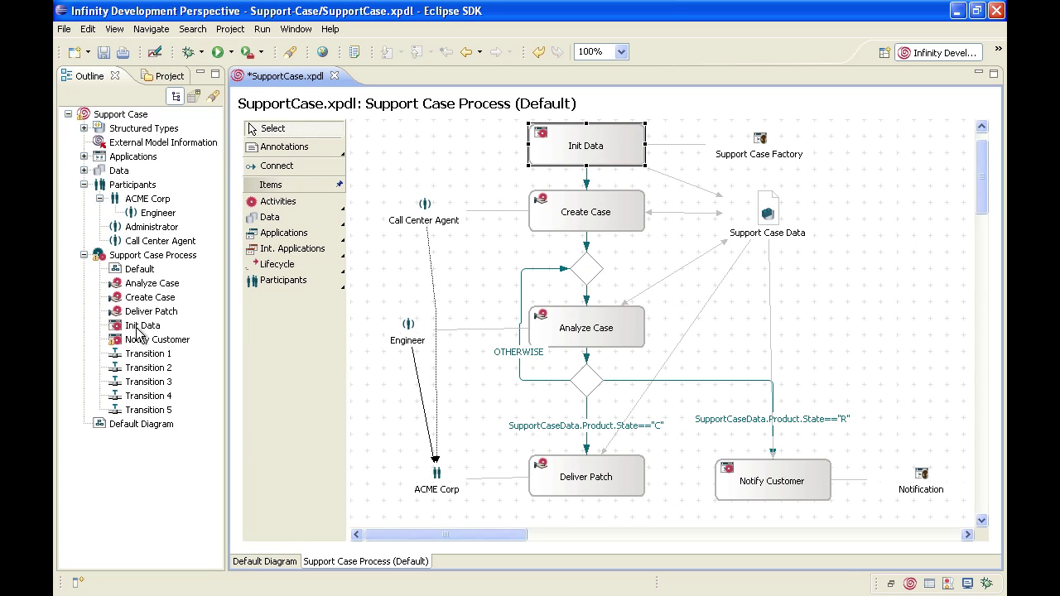
left_click(877, 359)
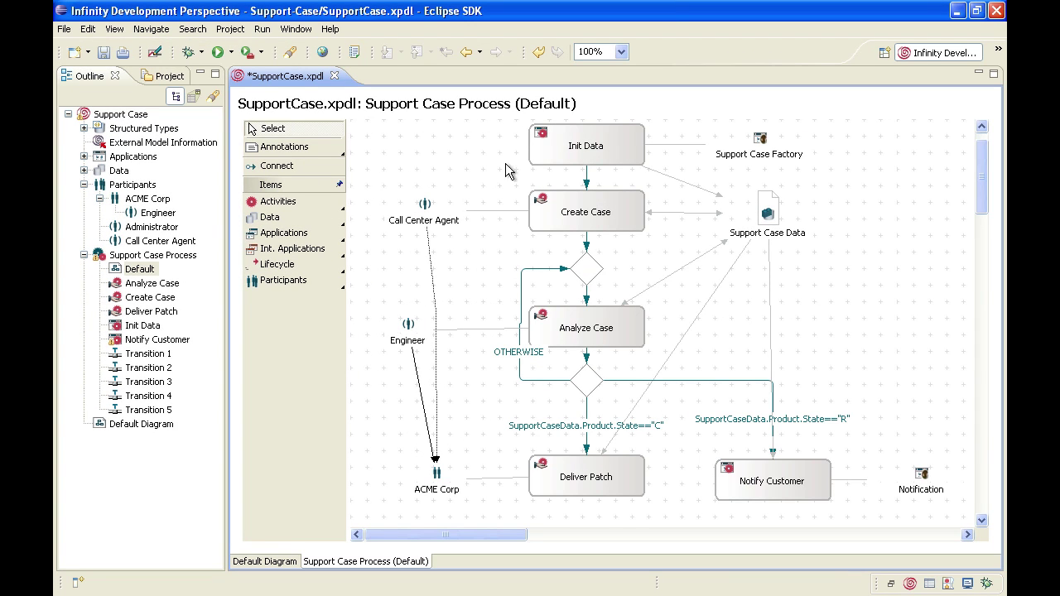
Step: In the Create Case activity's properties, set the data path of the SupportCaseData in data mapping to the ID element
left_click(618, 202)
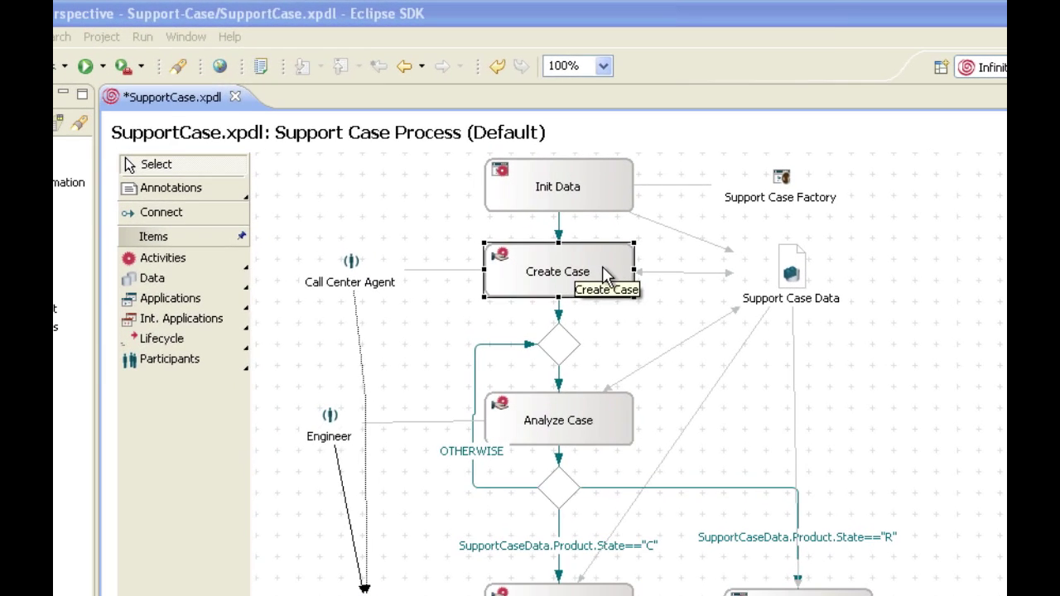
double_click(601, 205)
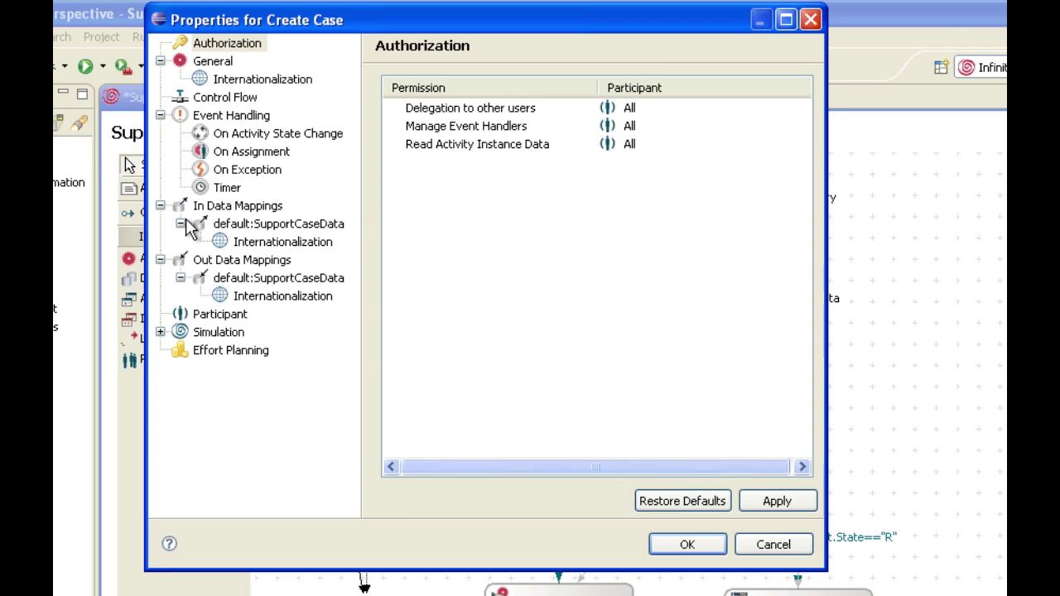
left_click(273, 225)
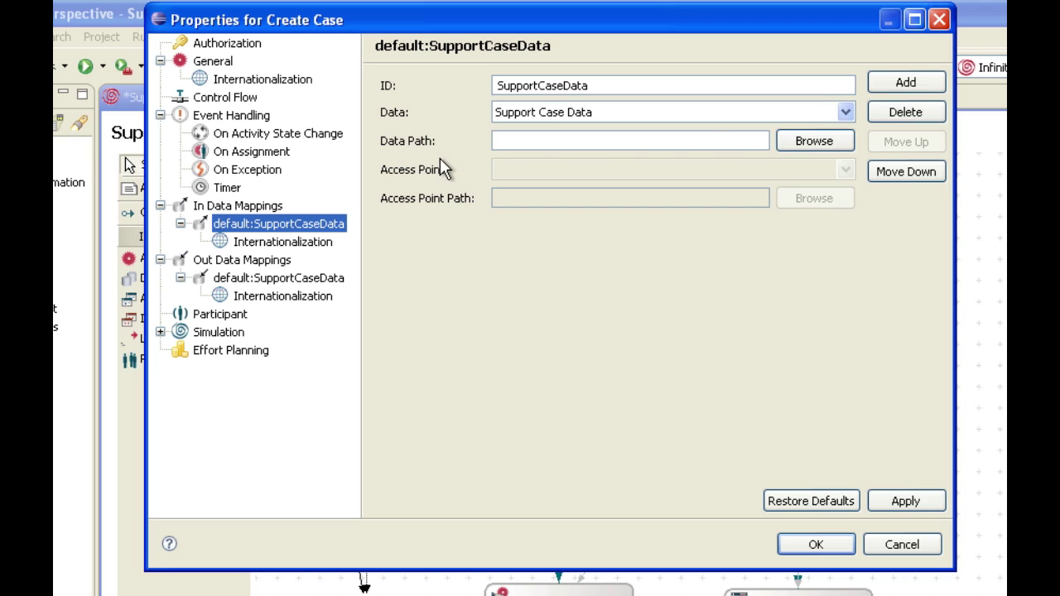
left_click(804, 142)
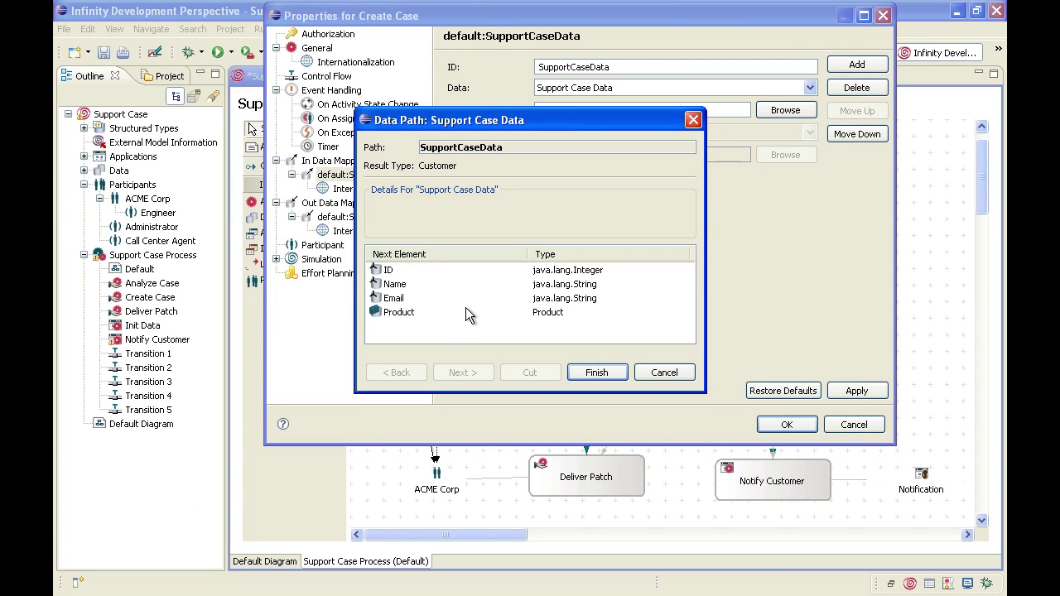
left_click(419, 270)
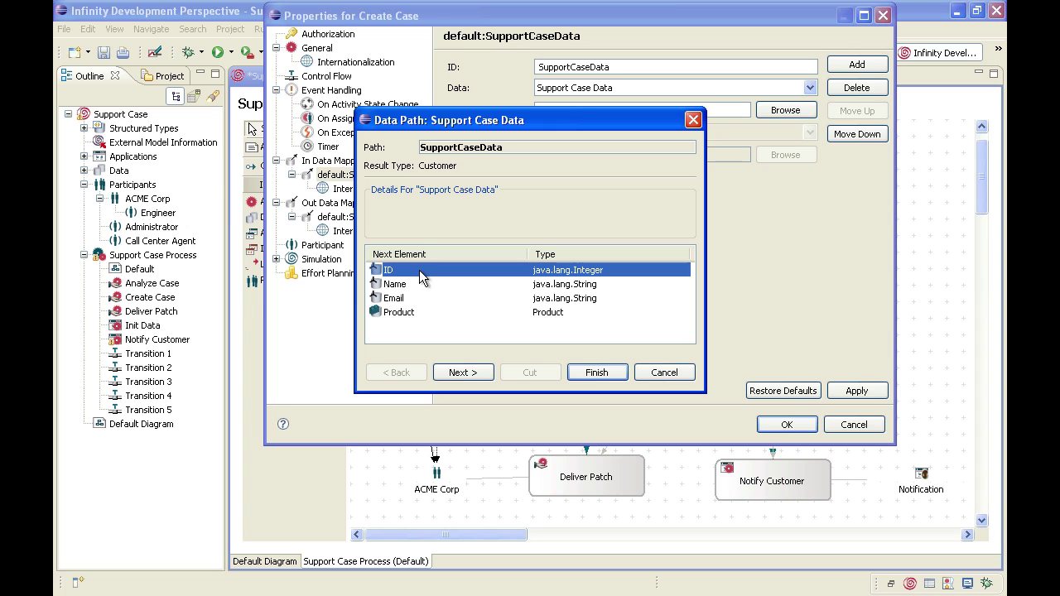
left_click(605, 371)
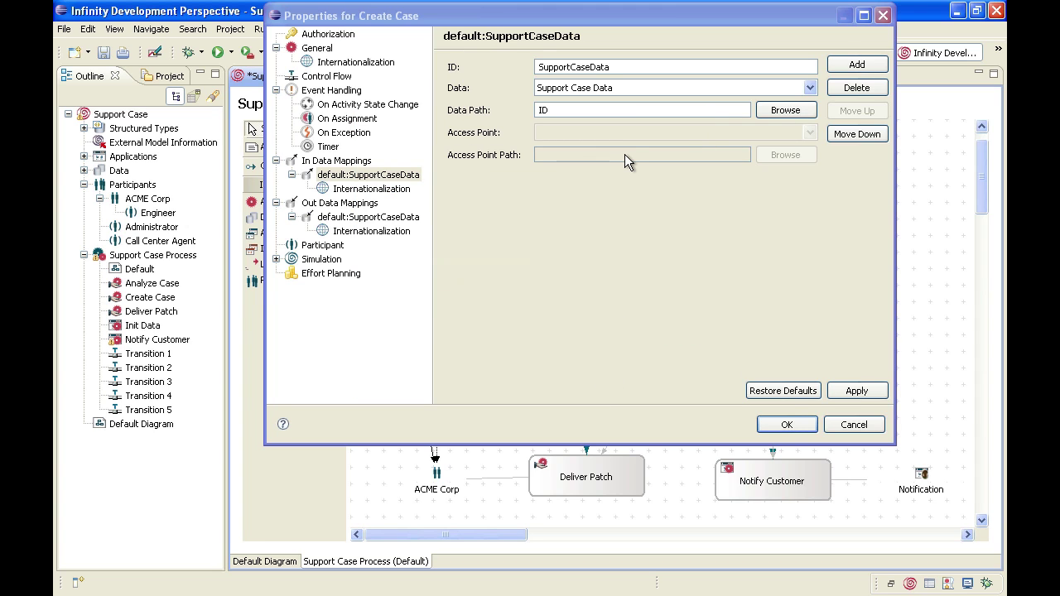
Step: Change the ID of Create Case's first in data mapping to CustomerID and apply it
left_click_drag(616, 64, 468, 60)
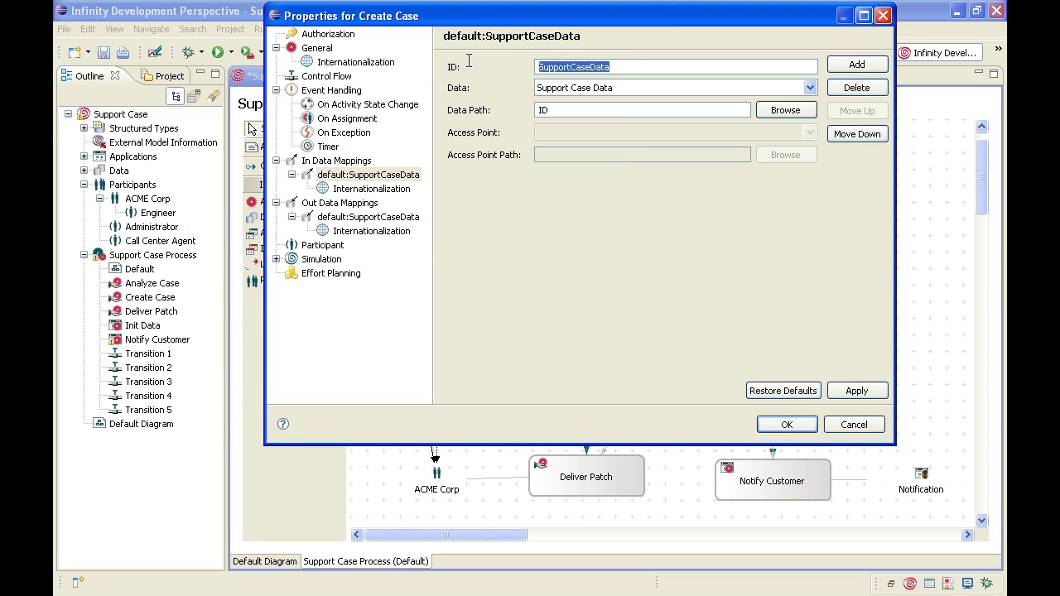
type("C")
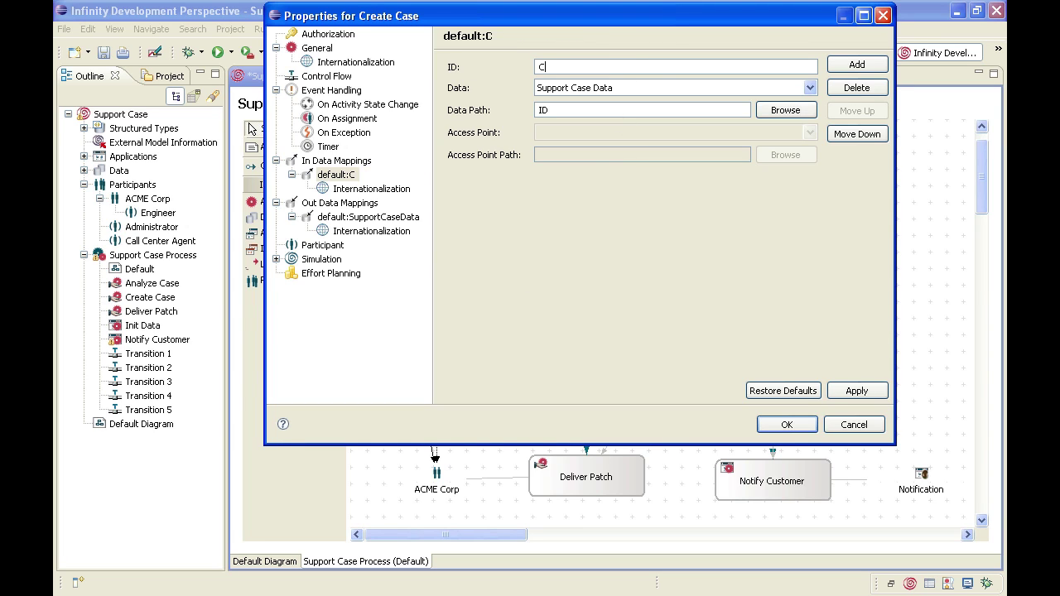
type("ustomerID")
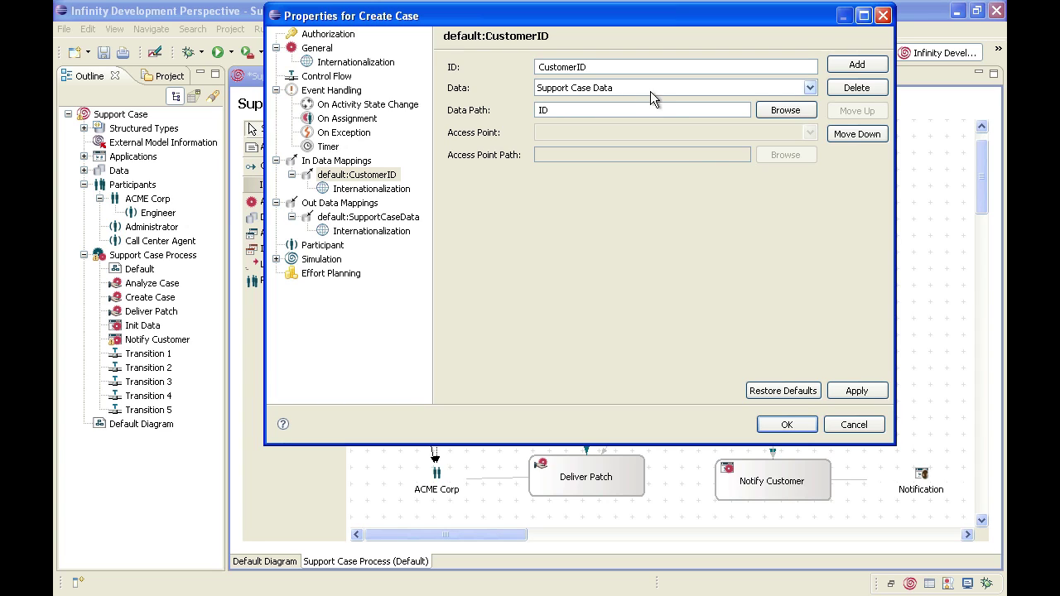
left_click(853, 386)
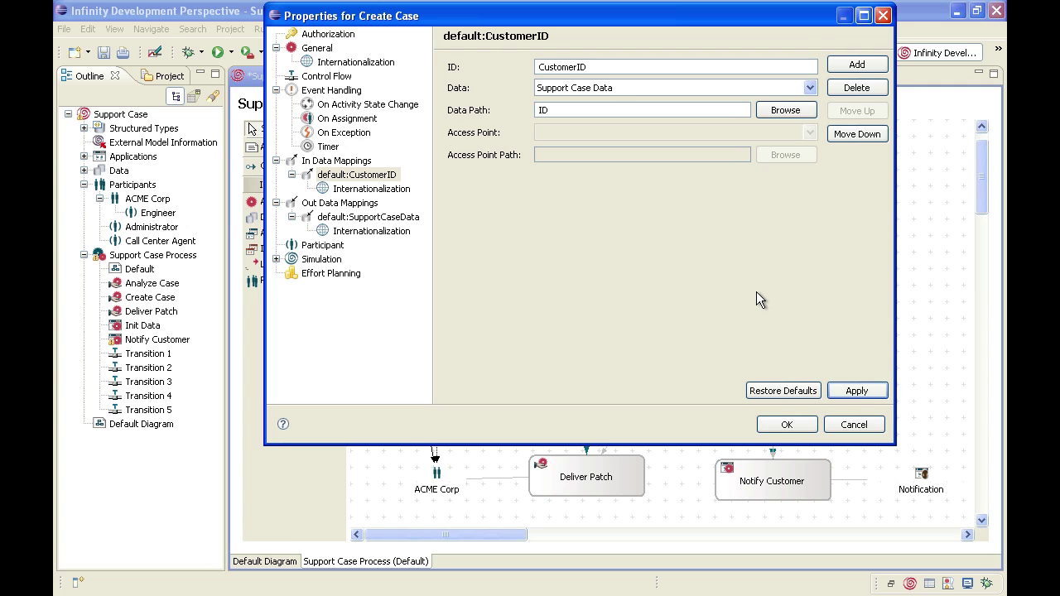
Step: Add a second in data mapping to Create Case using Support Case Data with the data path Name
left_click(857, 64)
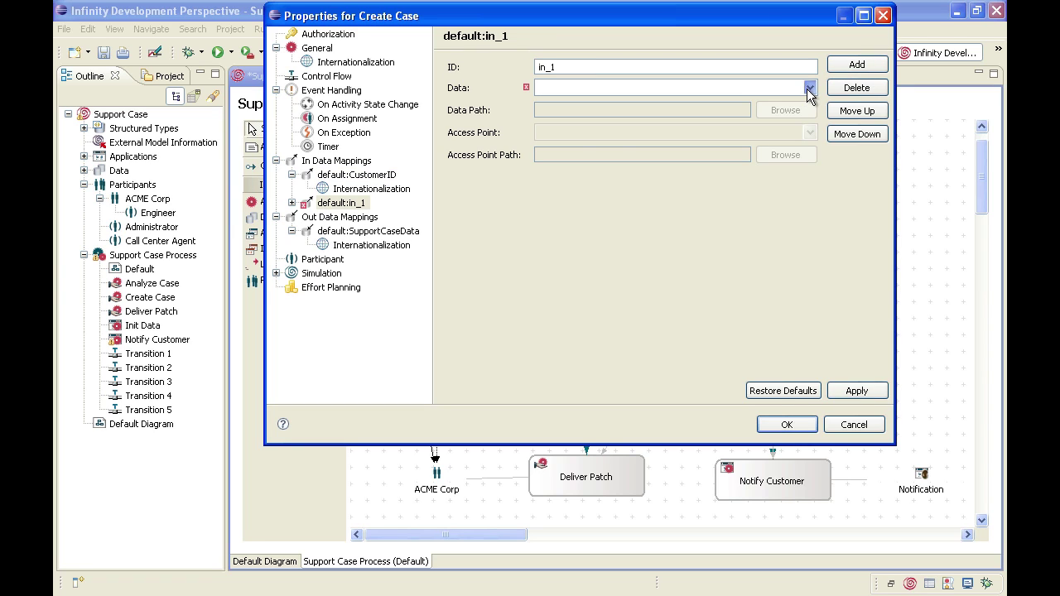
left_click(810, 87)
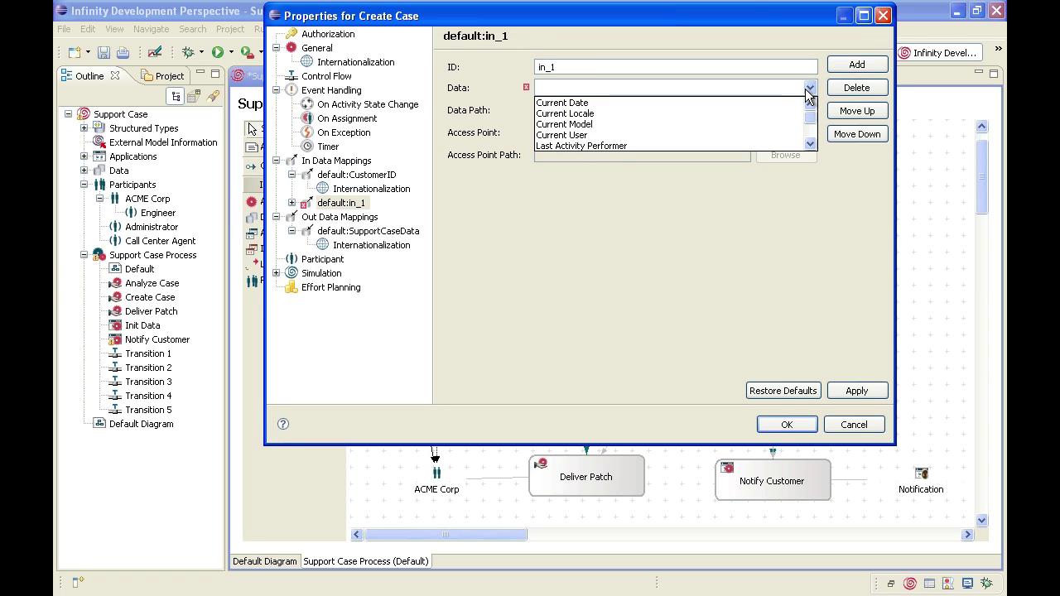
left_click(815, 134)
left_click(729, 145)
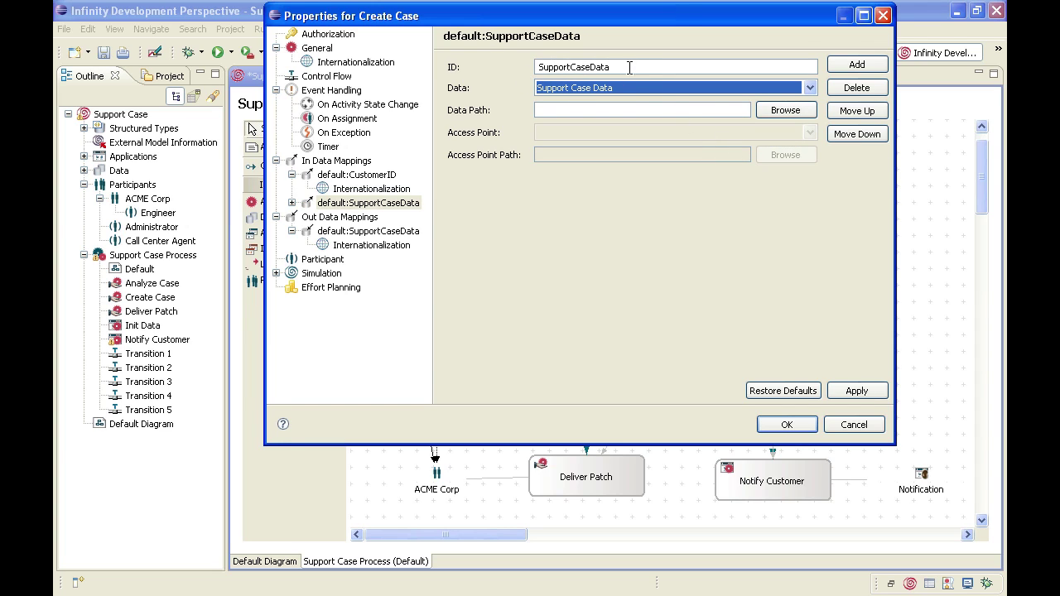
left_click(788, 110)
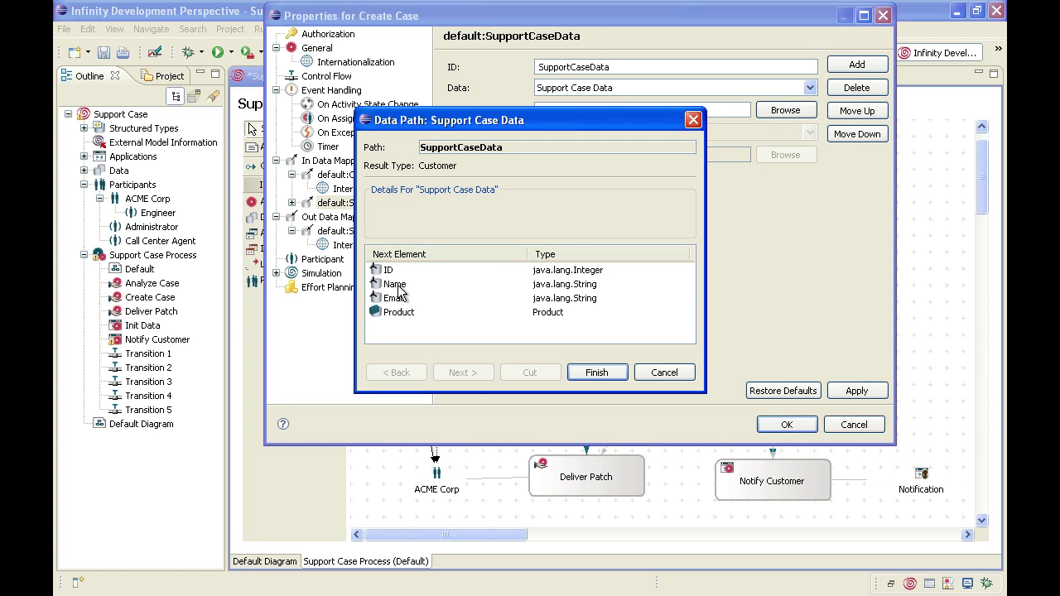
left_click(397, 285)
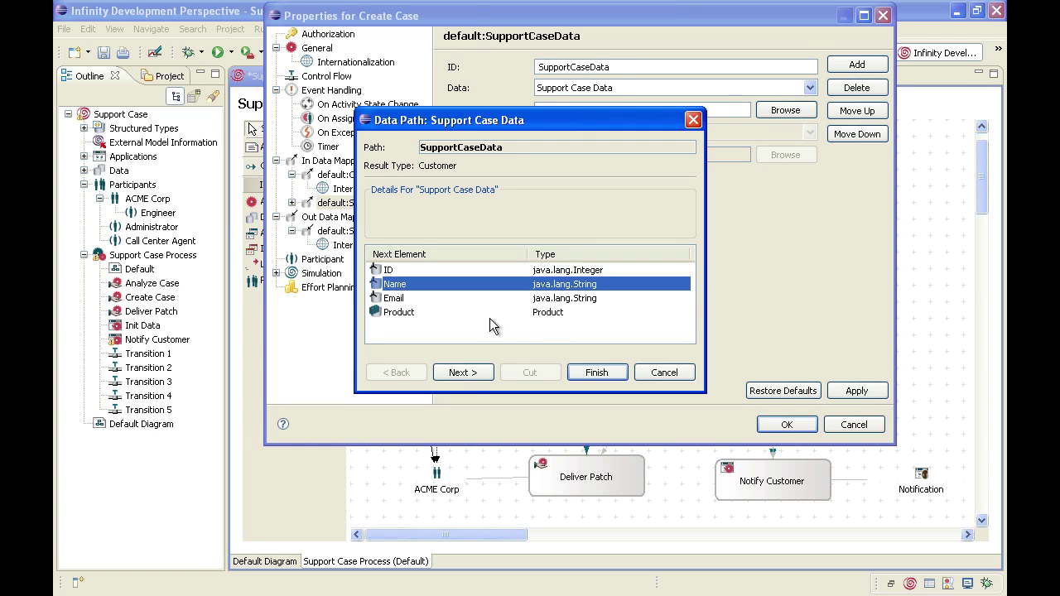
left_click(613, 372)
Step: Change the ID of the second in data mapping to CustomerName and apply it
left_click_drag(645, 70, 479, 69)
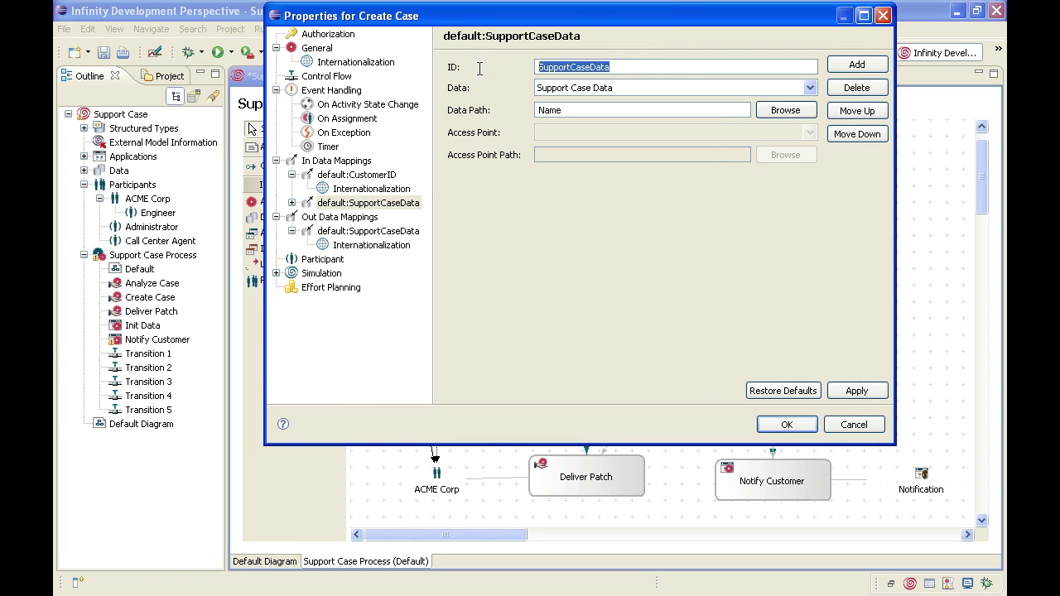
type("Custom")
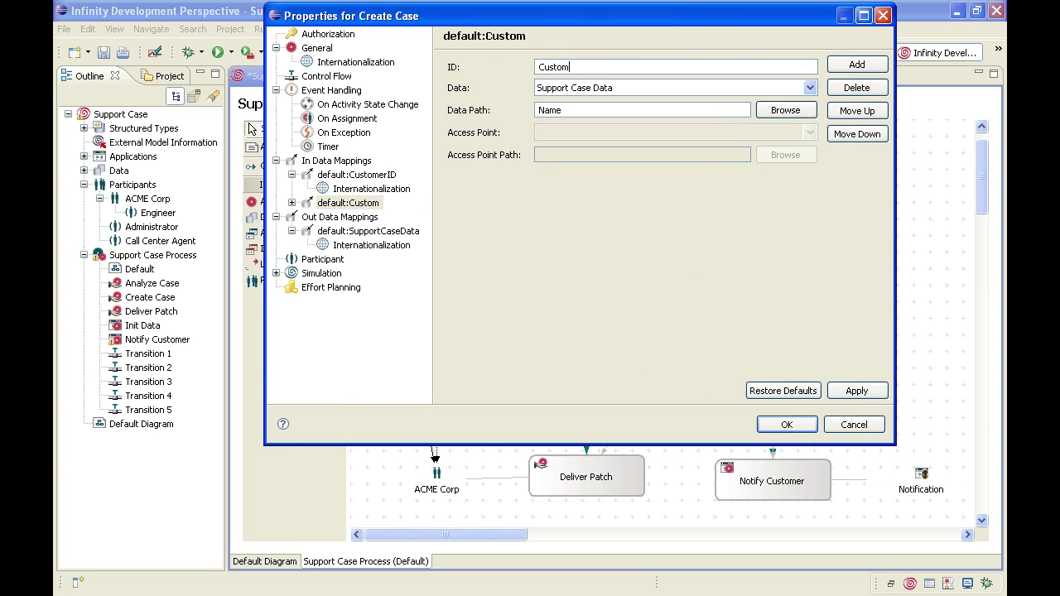
type("erName")
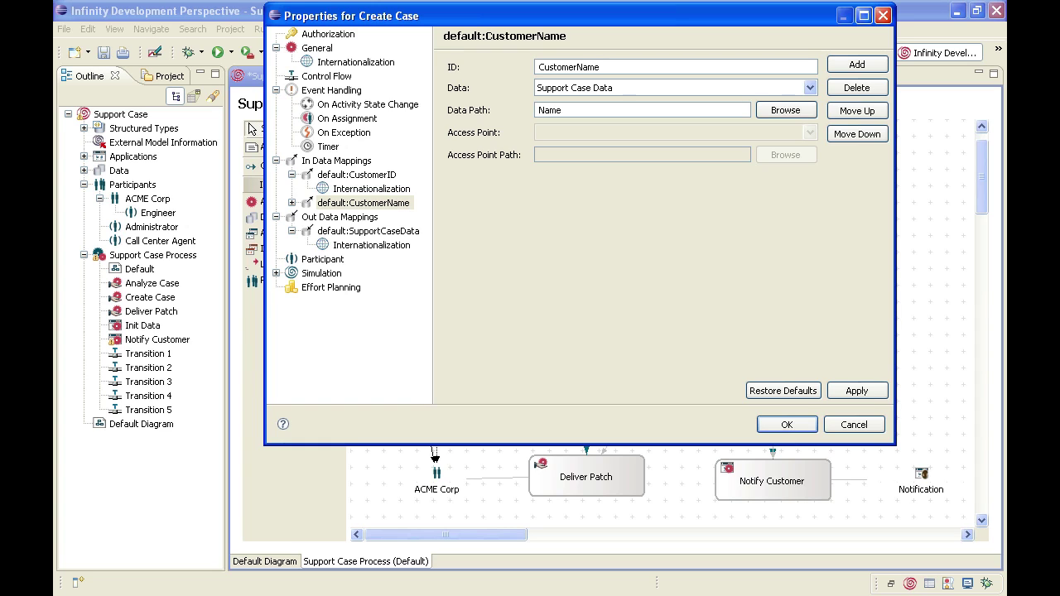
left_click(861, 395)
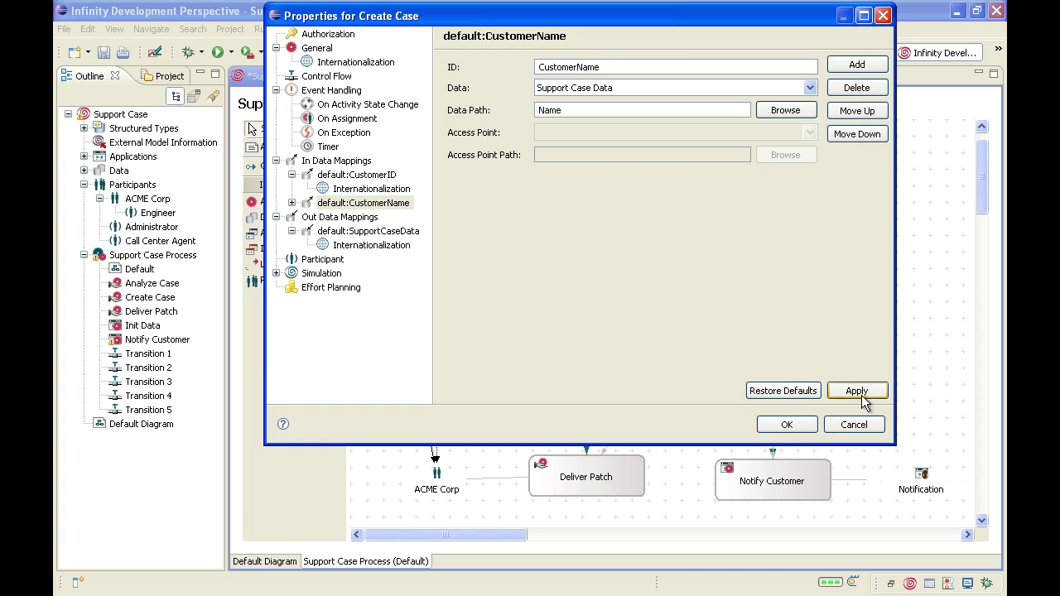
Step: Add a third in data mapping to Create Case using Support Case Data with the data path Email
left_click(857, 67)
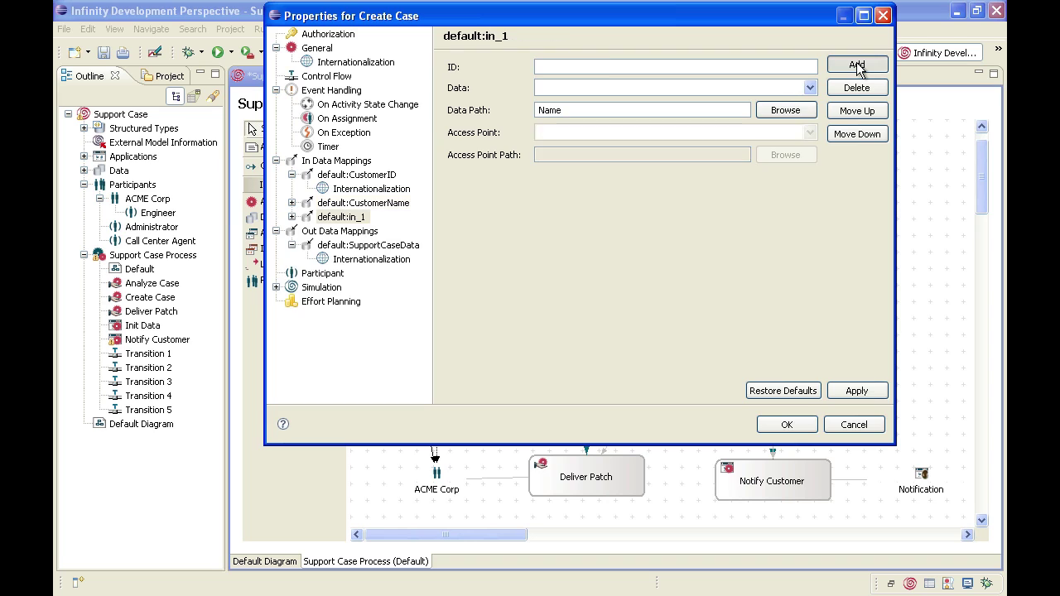
left_click(804, 92)
left_click_drag(810, 116, 799, 149)
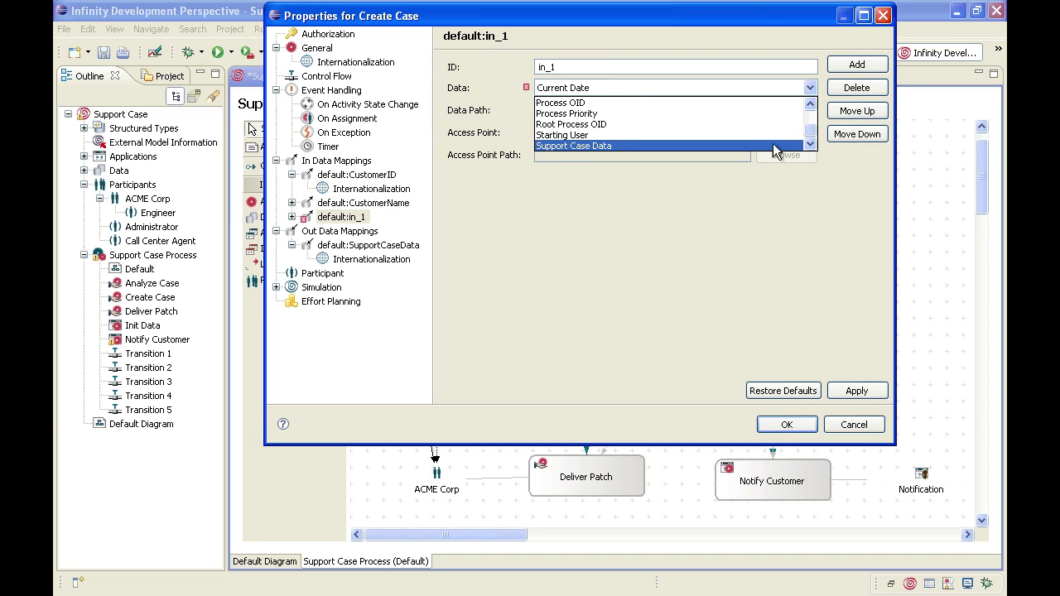
left_click(746, 145)
left_click(766, 116)
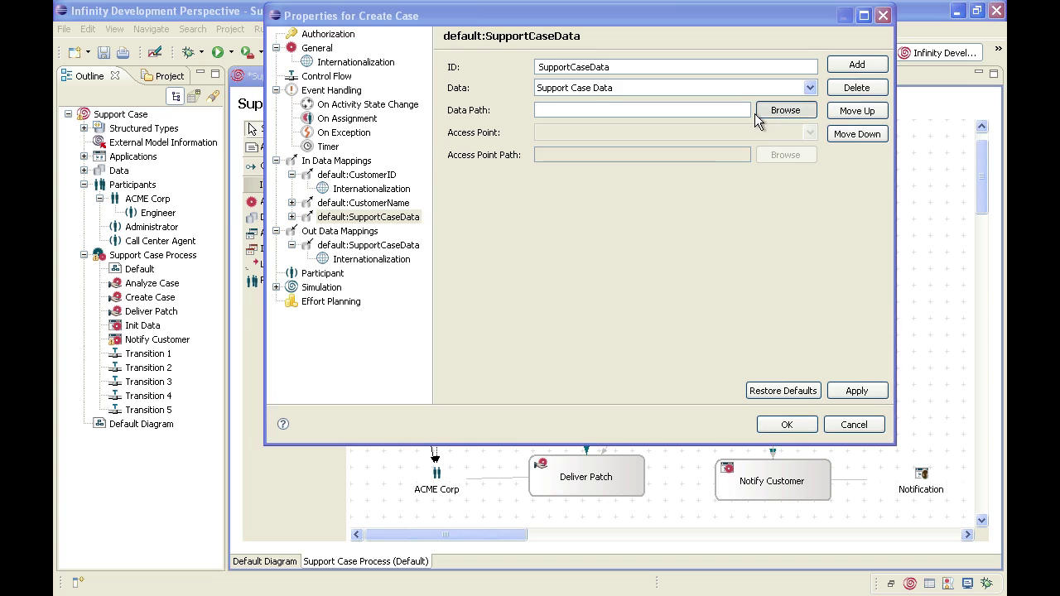
left_click(395, 299)
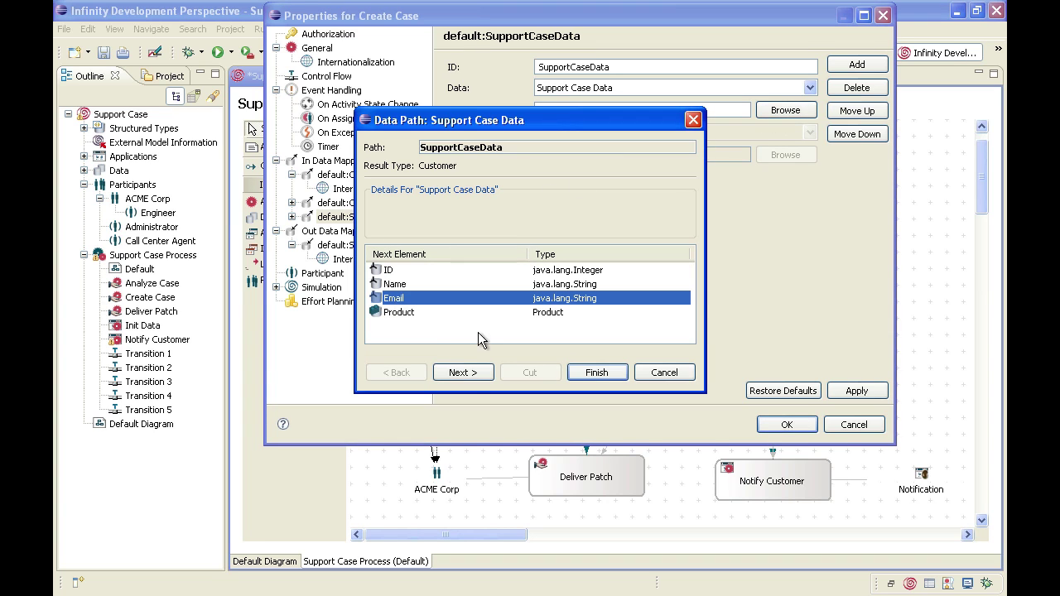
left_click(595, 372)
Step: Change the ID of the third in data mapping to CustomerEMail and apply it
left_click_drag(649, 68, 451, 62)
type("C")
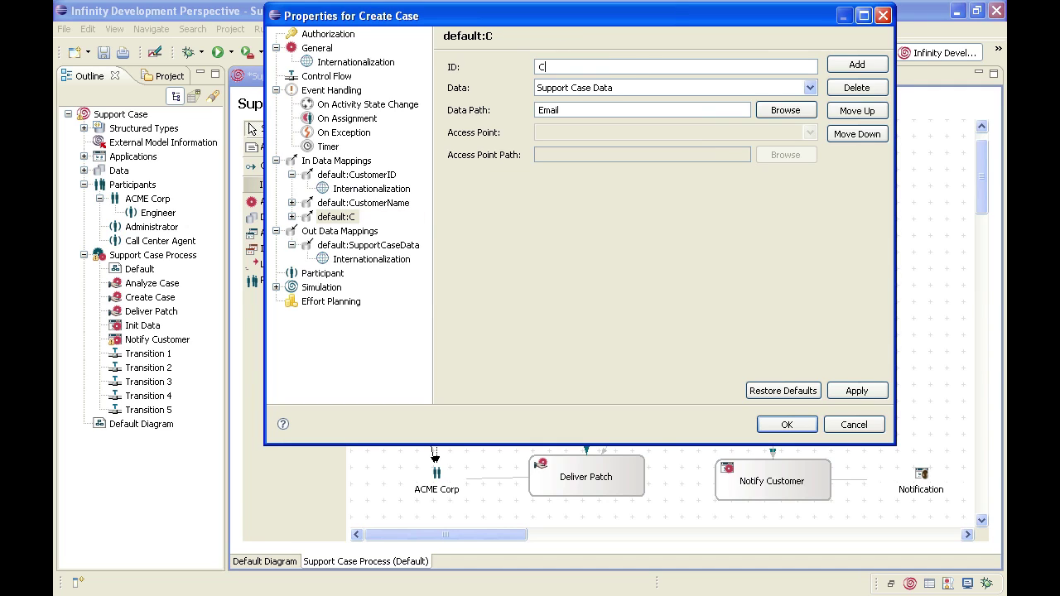
type("ustomerEMail")
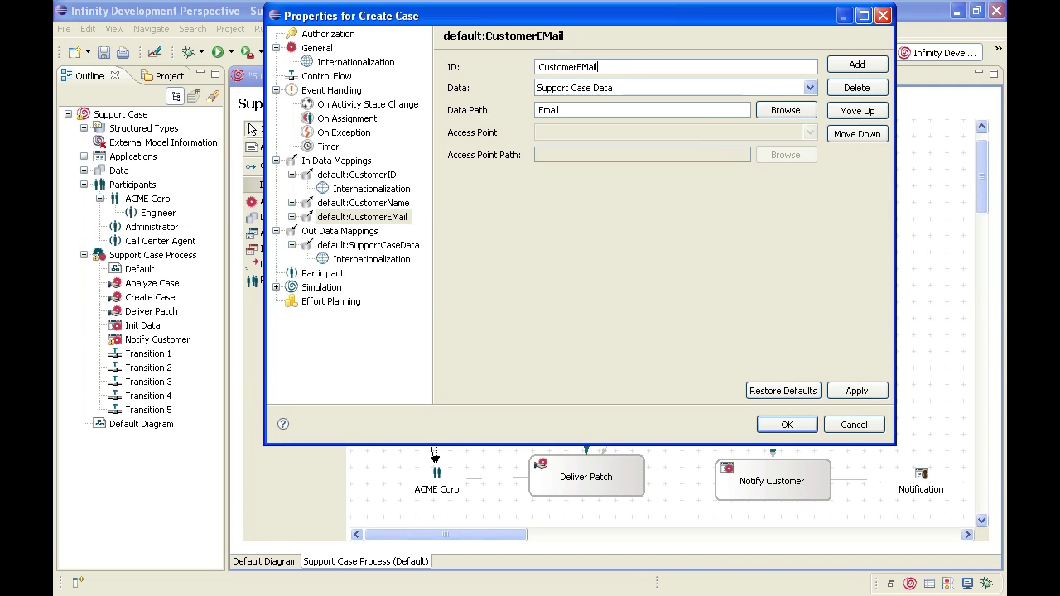
left_click(845, 391)
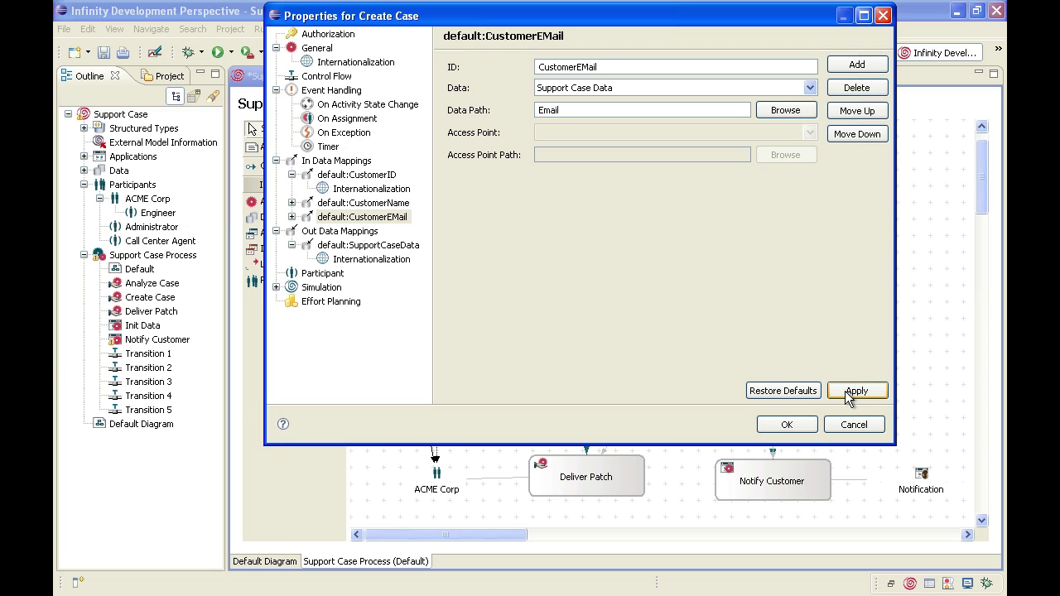
Step: Add a fourth in data mapping to Create Case using Support Case Data with the data path Product/Name
left_click(858, 65)
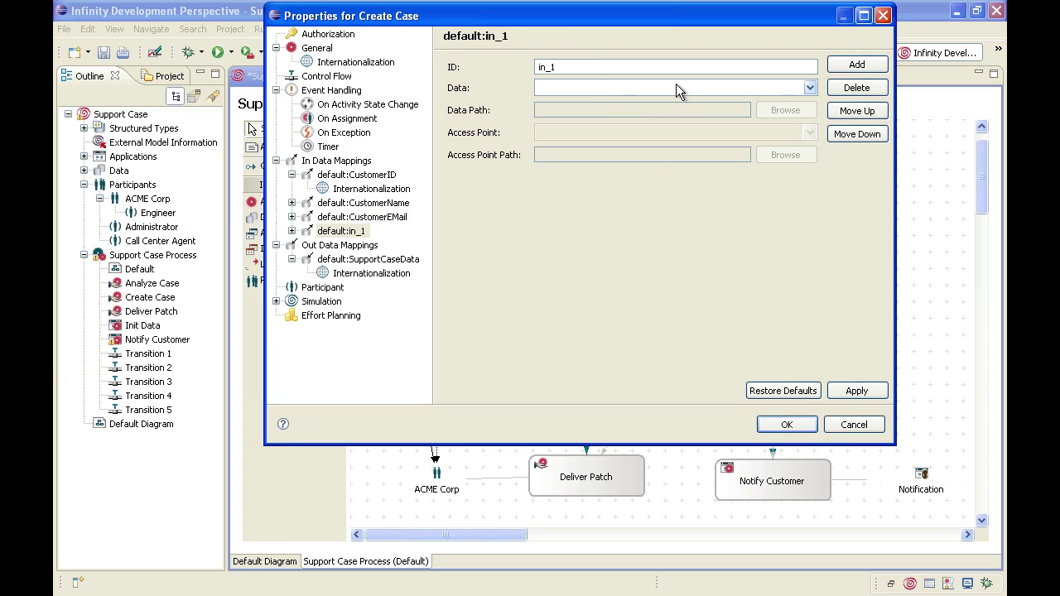
left_click(810, 87)
scroll(746, 124, "down", 2)
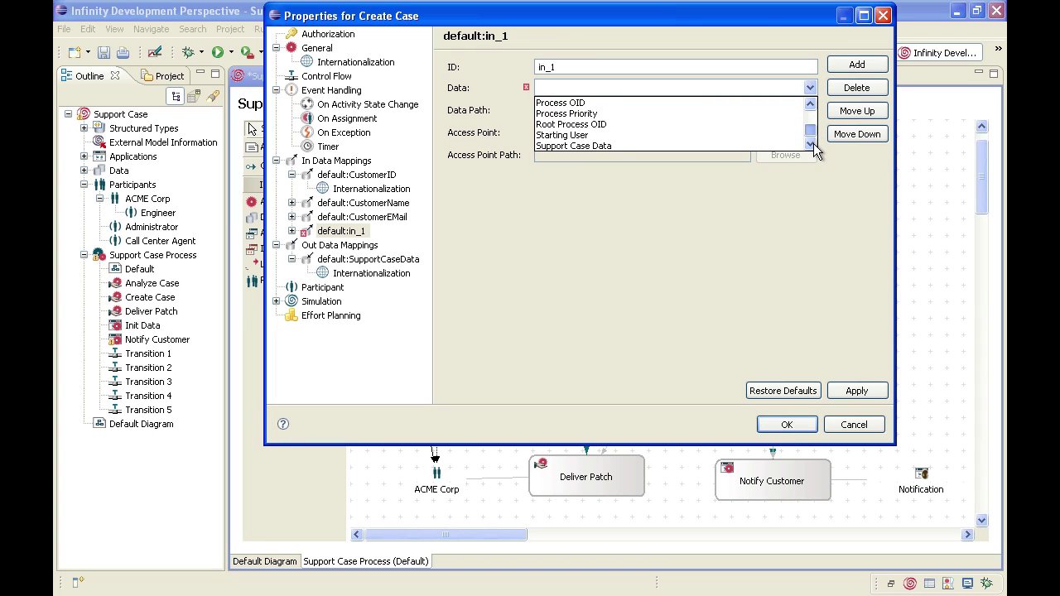
left_click(718, 144)
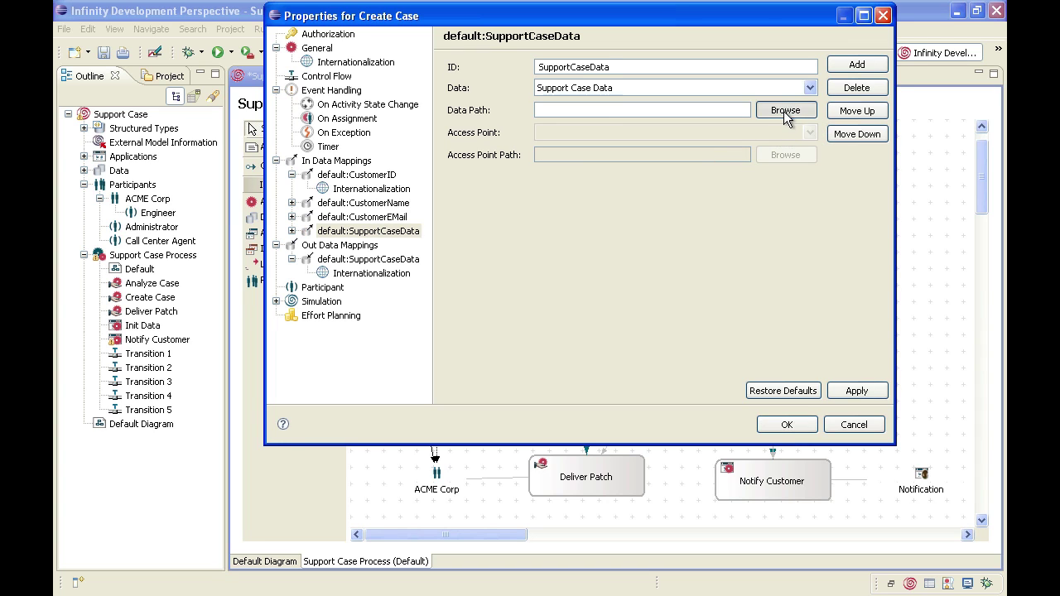
left_click(783, 111)
left_click(404, 312)
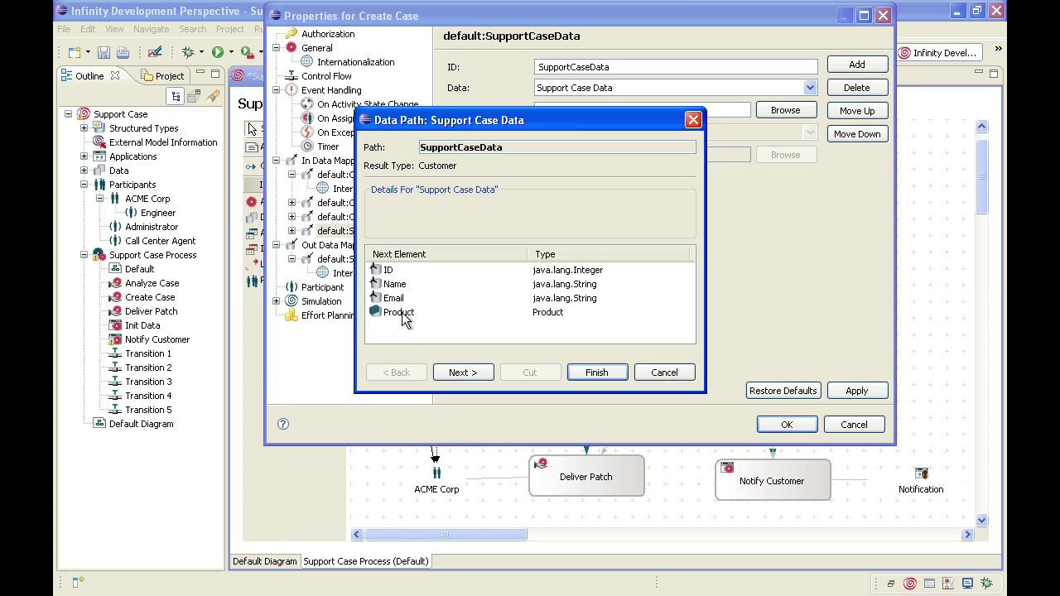
left_click(466, 373)
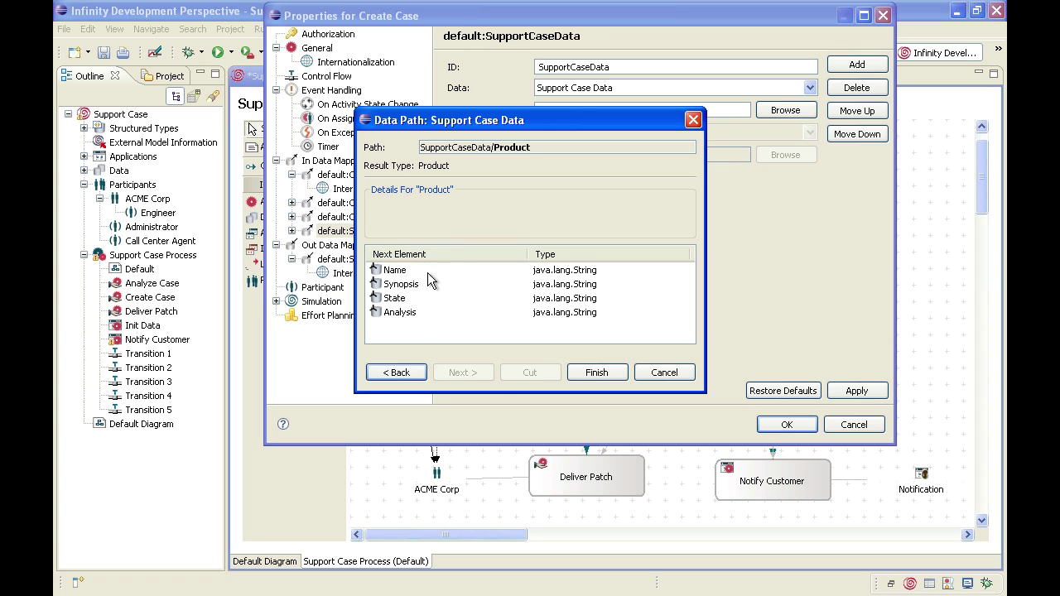
left_click(401, 272)
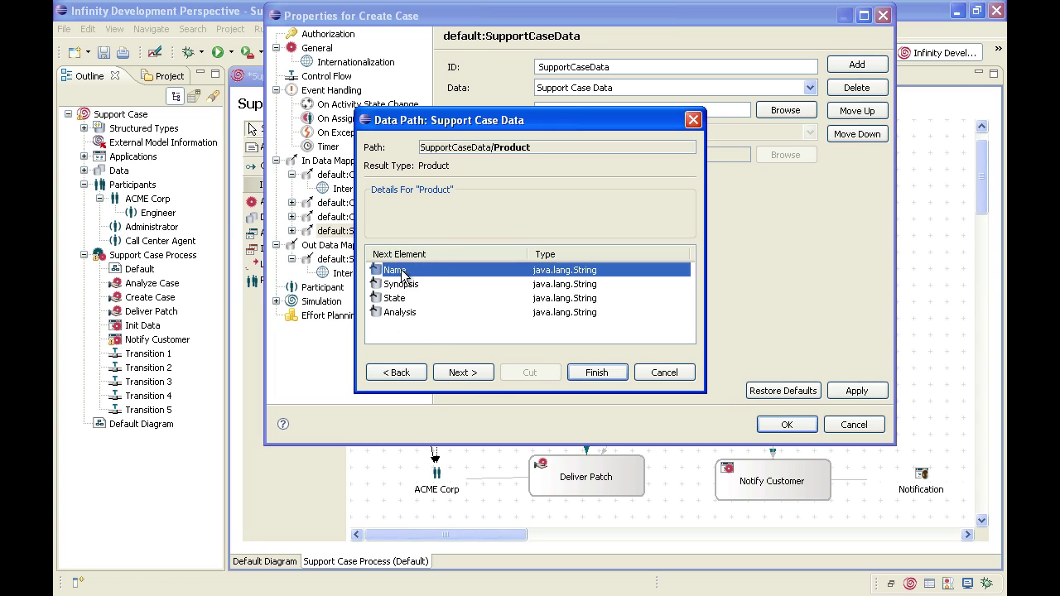
left_click(598, 373)
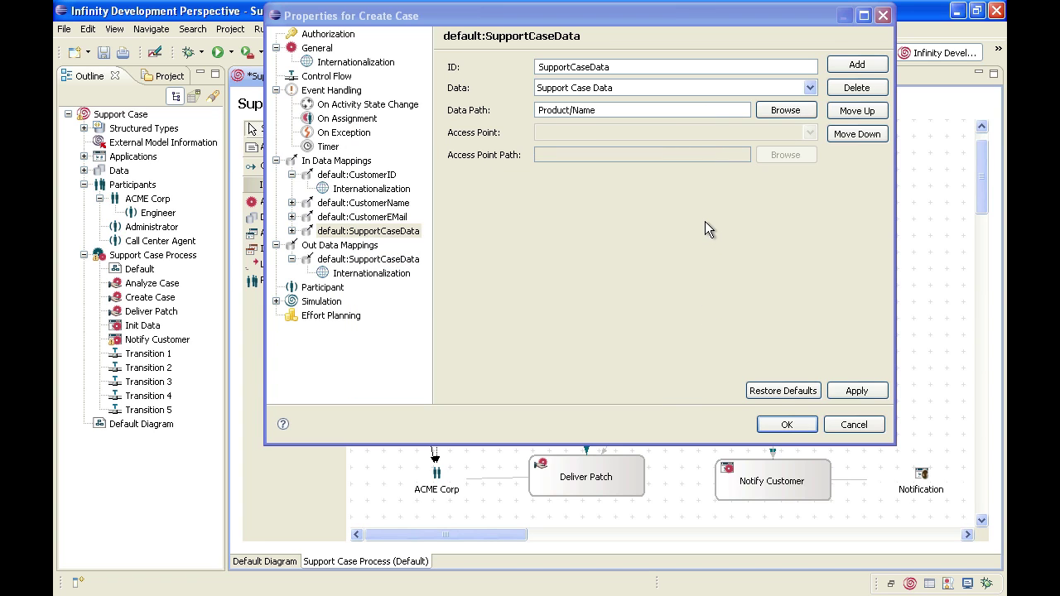
Step: Change the ID of the fourth in data mapping to ProductName and apply it
left_click_drag(678, 66, 416, 64)
type("Produ")
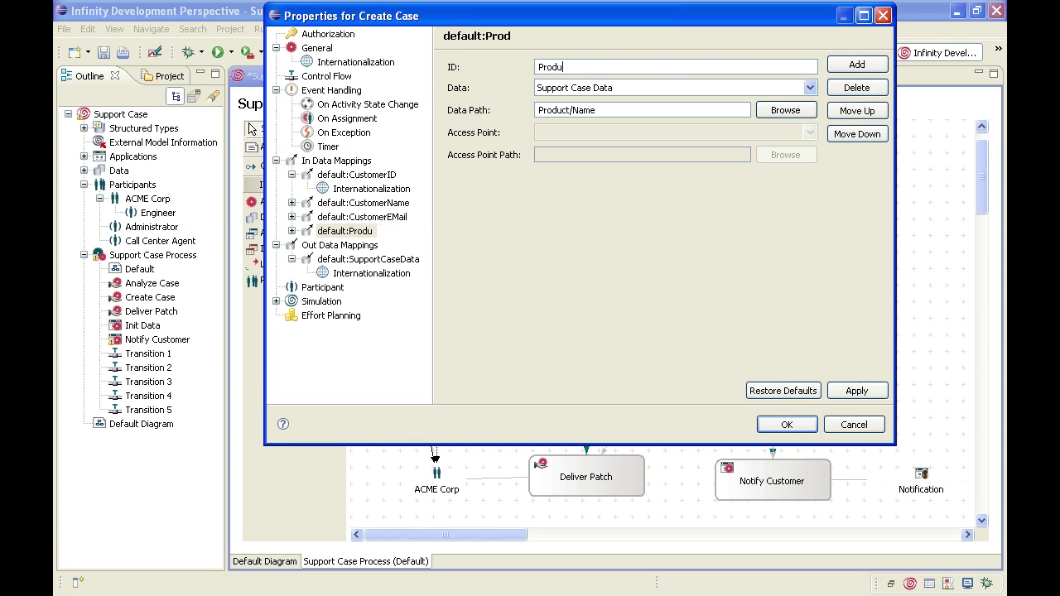
type("ctName")
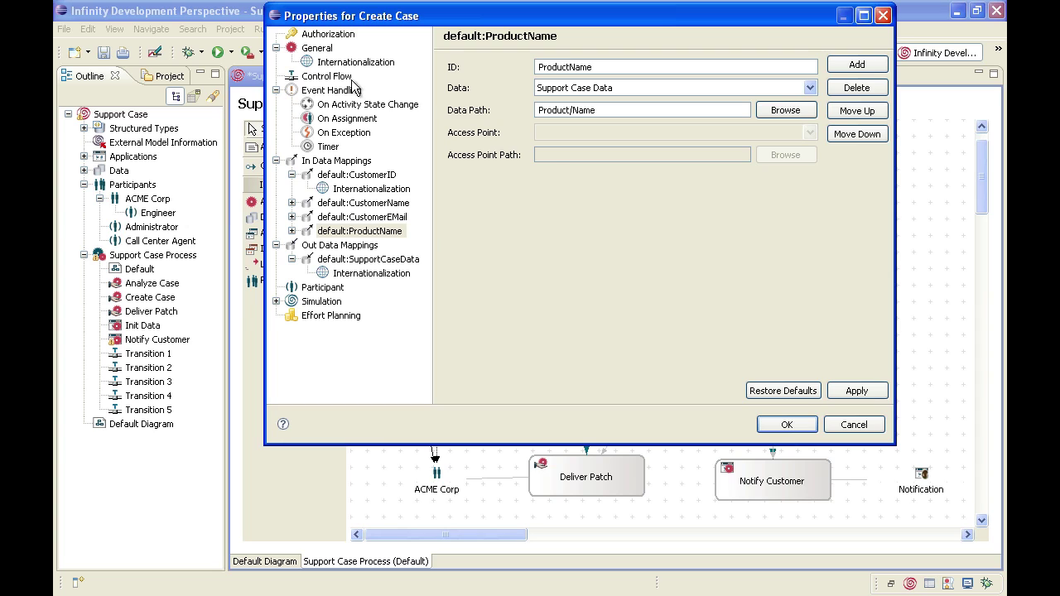
left_click(880, 389)
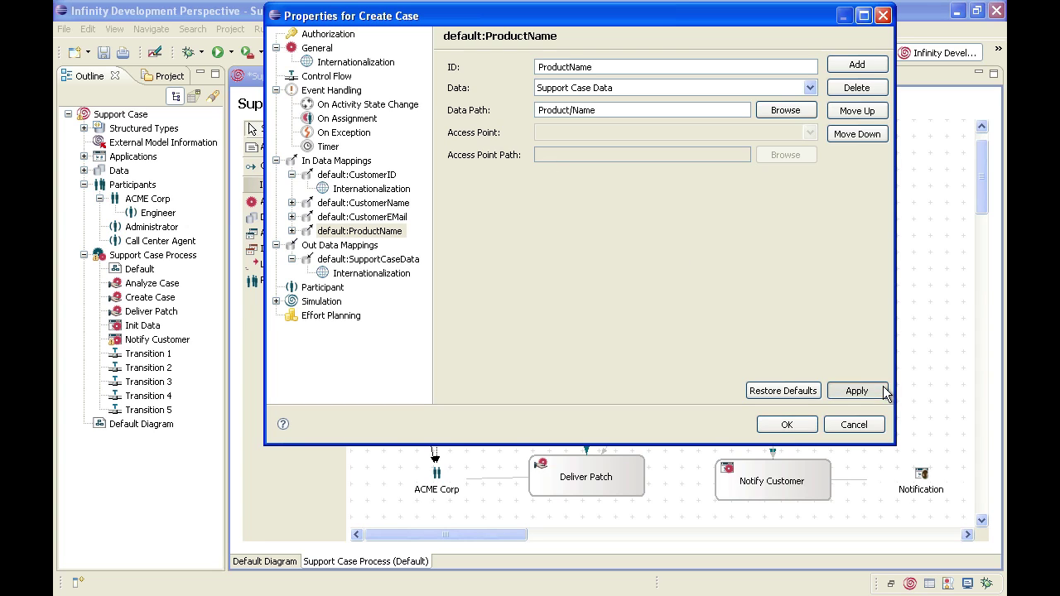
Step: Add a fifth in data mapping to Create Case using Support Case Data with the data path Product/Synopsis
left_click(853, 64)
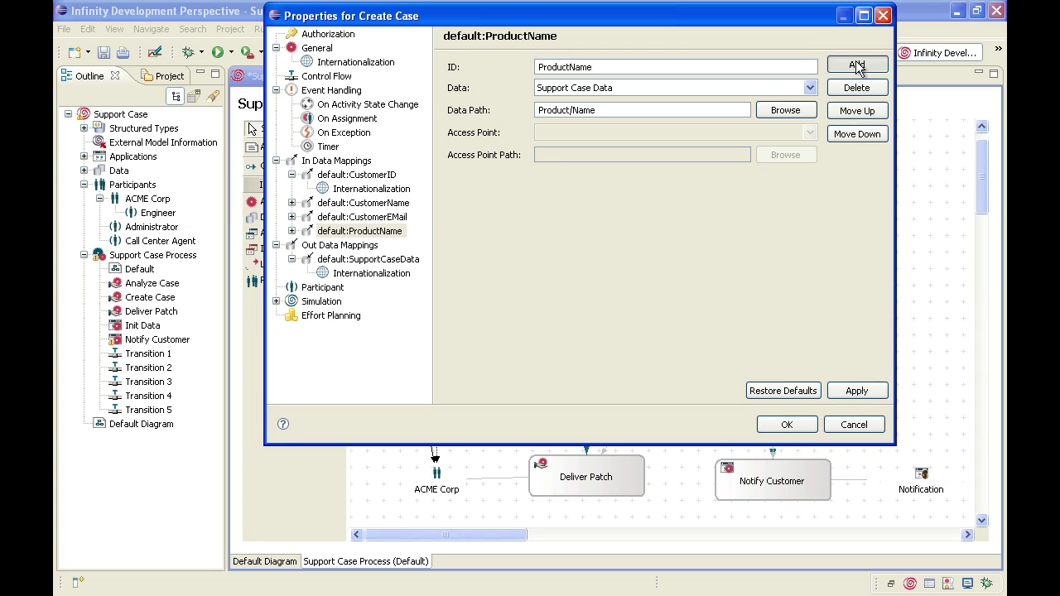
left_click(810, 87)
left_click_drag(811, 110, 813, 137)
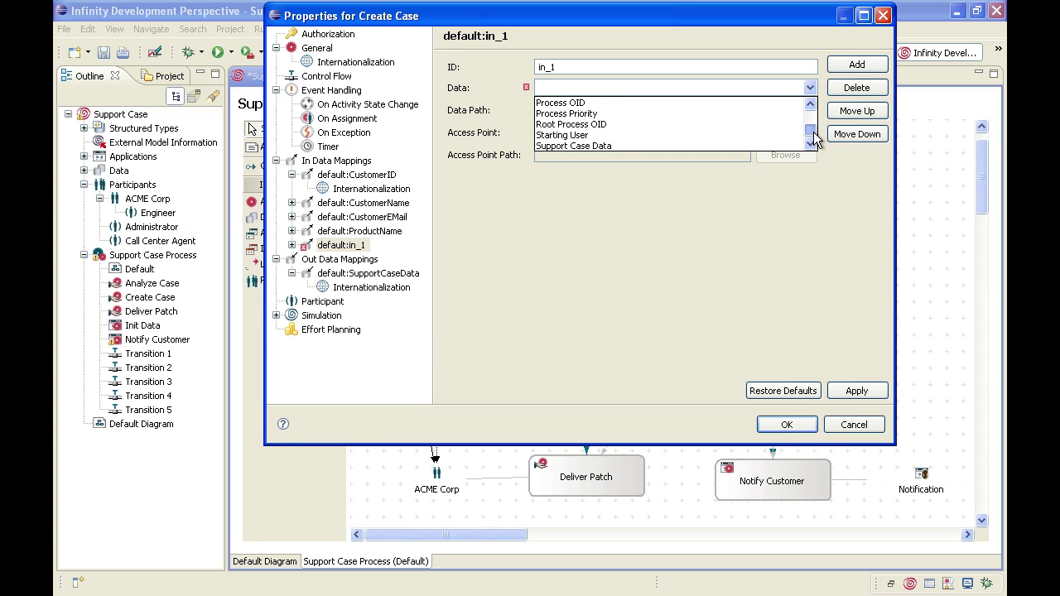
left_click(726, 144)
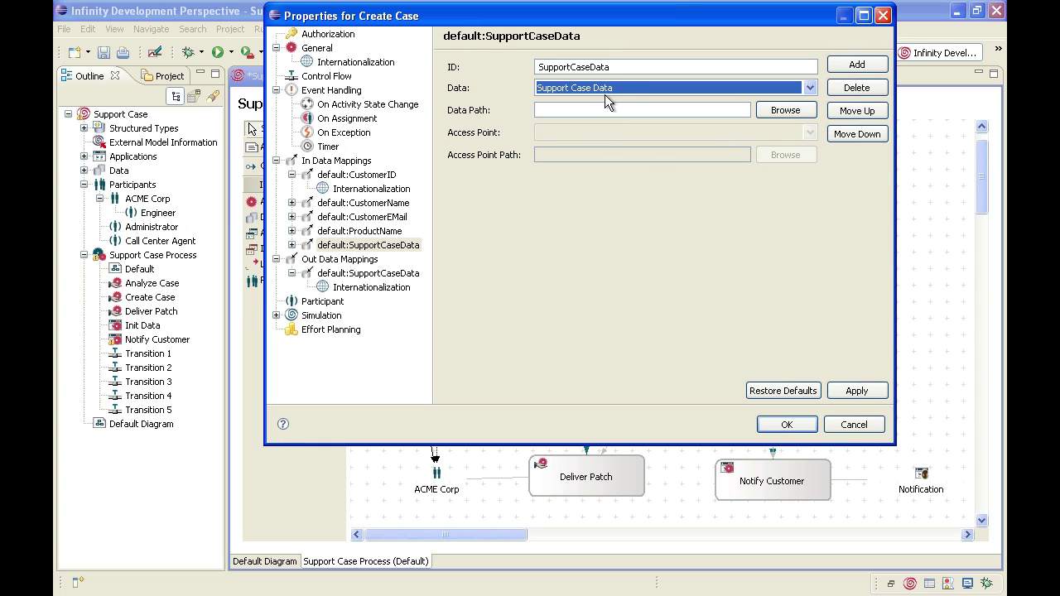
left_click(793, 113)
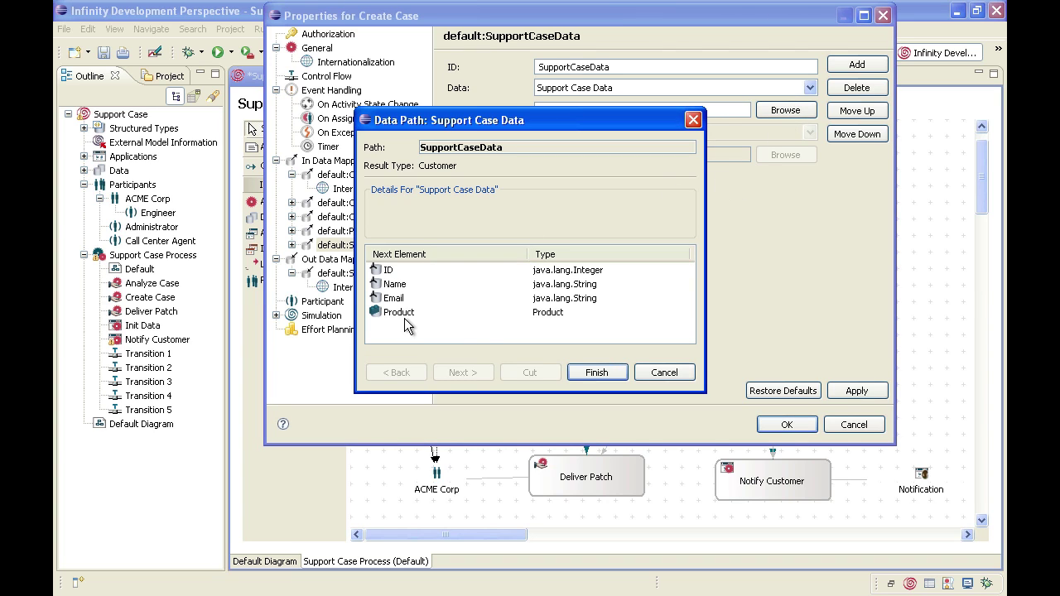
left_click(400, 313)
left_click(463, 373)
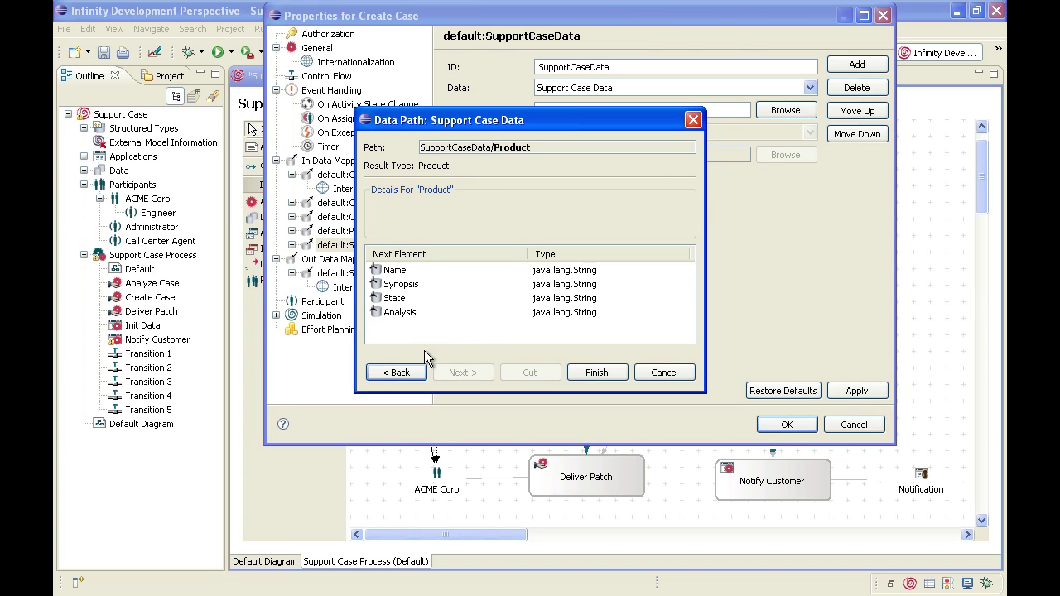
left_click(418, 286)
left_click(599, 374)
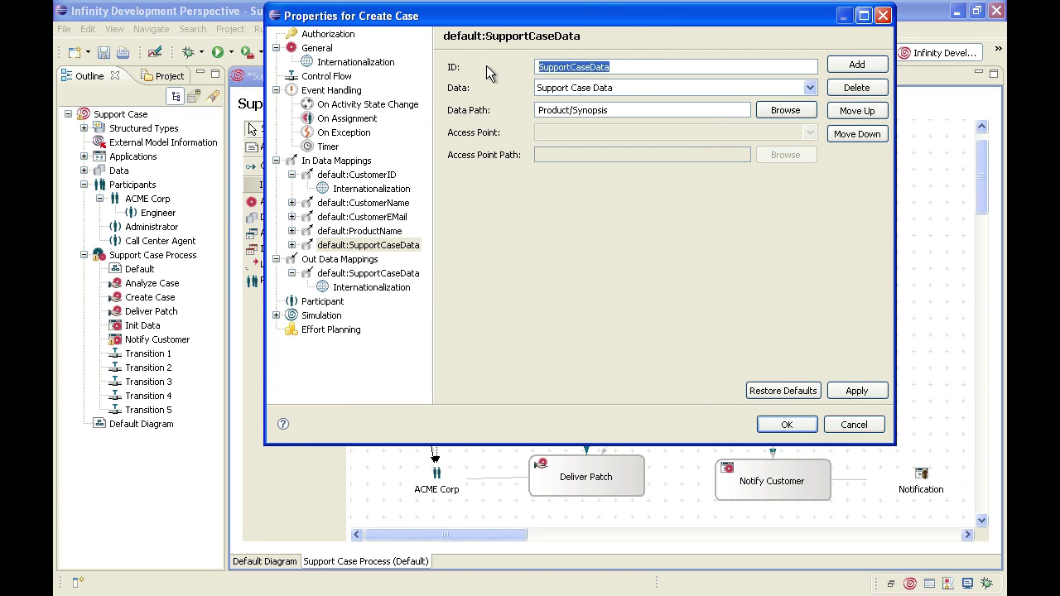
Step: Change the ID of the fifth in data mapping to ProductSynopsis and apply it
type("Prod")
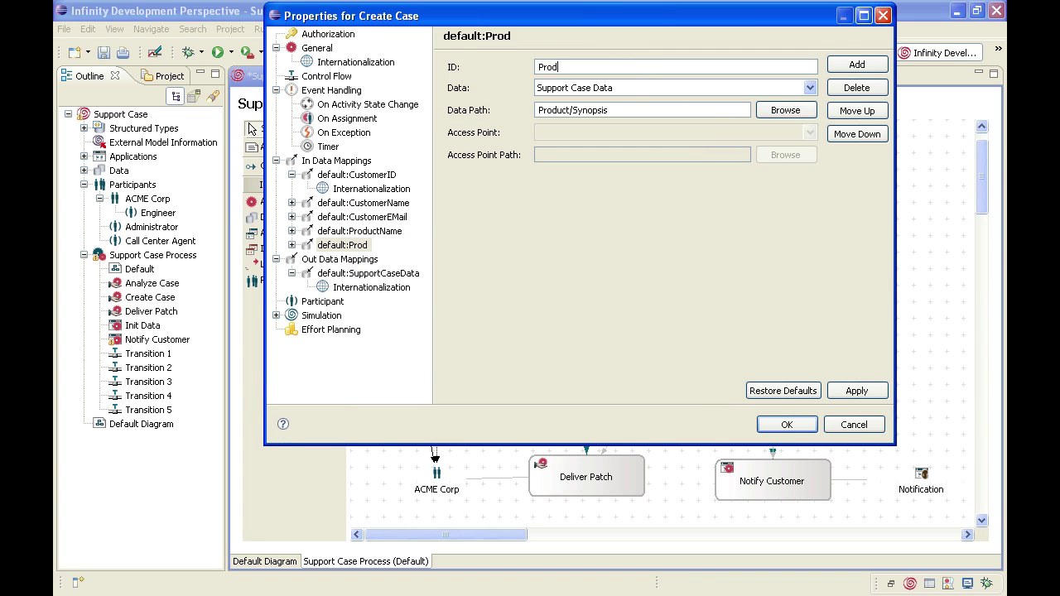
type("uctSyn")
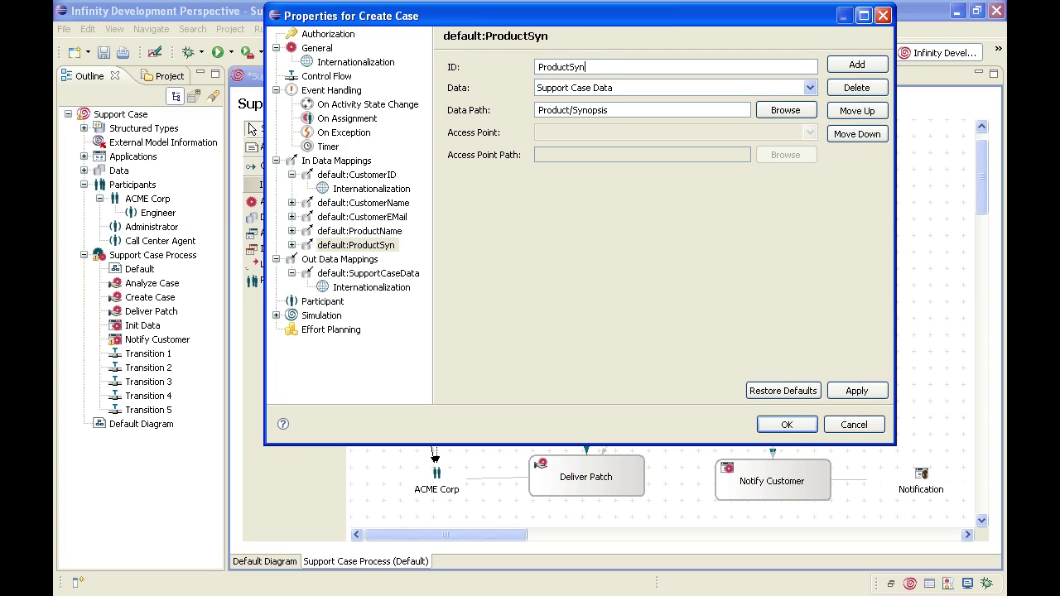
type("opsis")
left_click(865, 391)
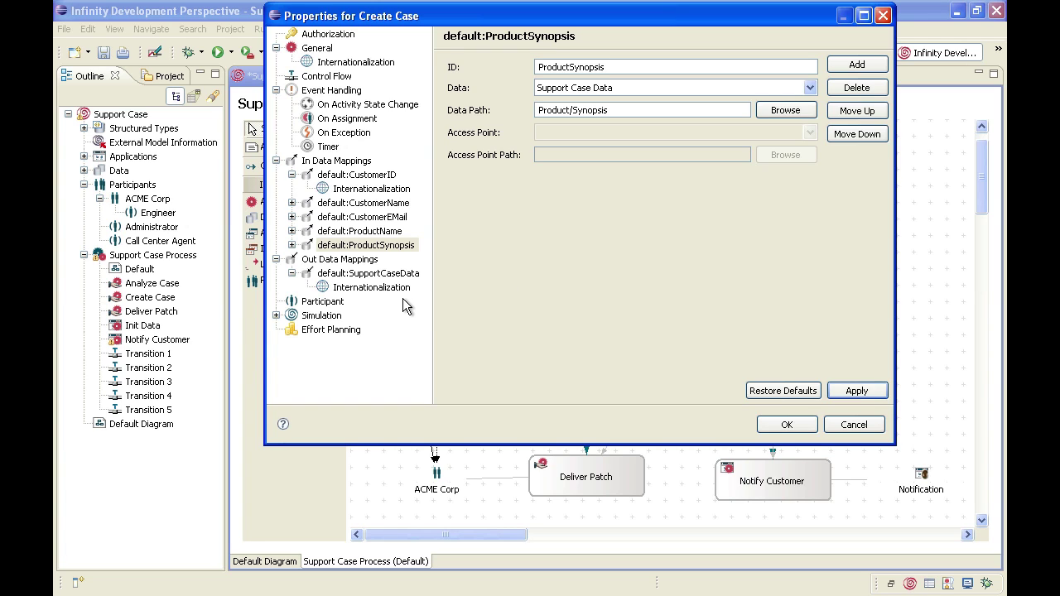
Step: Set the data path of Create Case's SupportCaseData out data mapping to the ID element
left_click(340, 277)
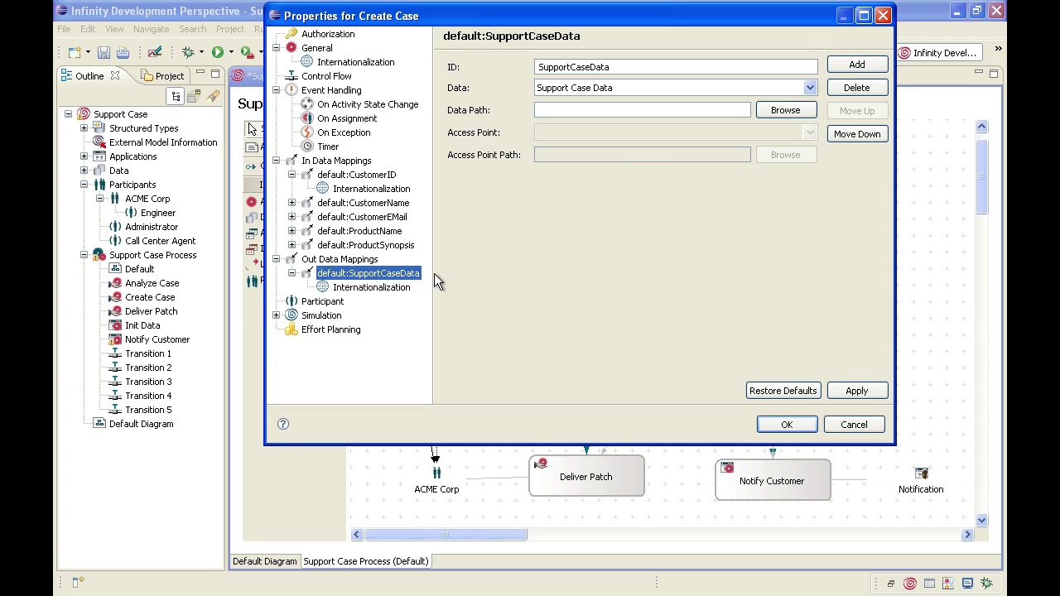
left_click(784, 111)
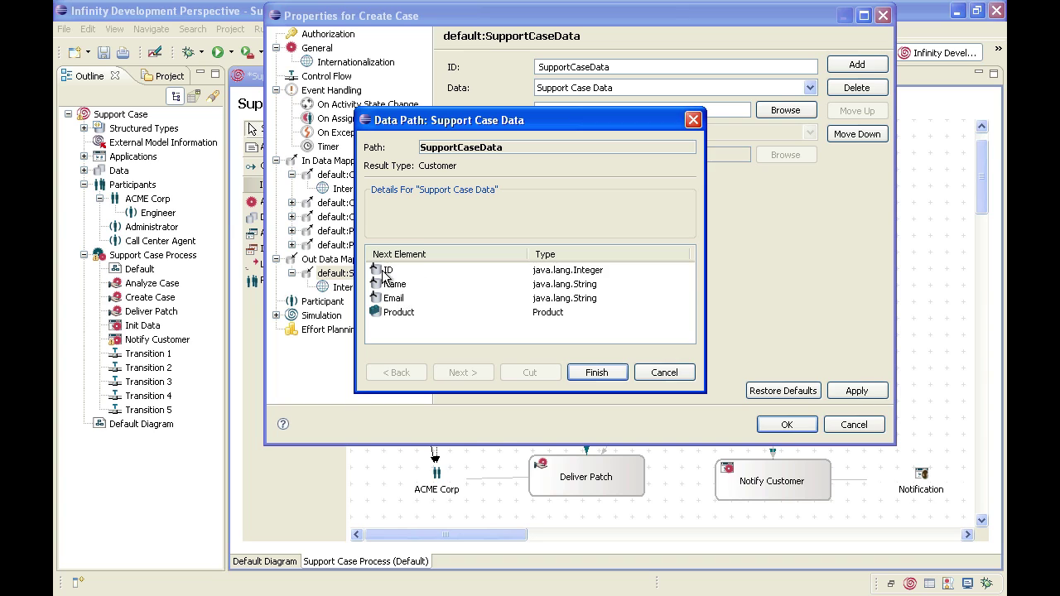
left_click(386, 271)
left_click(596, 372)
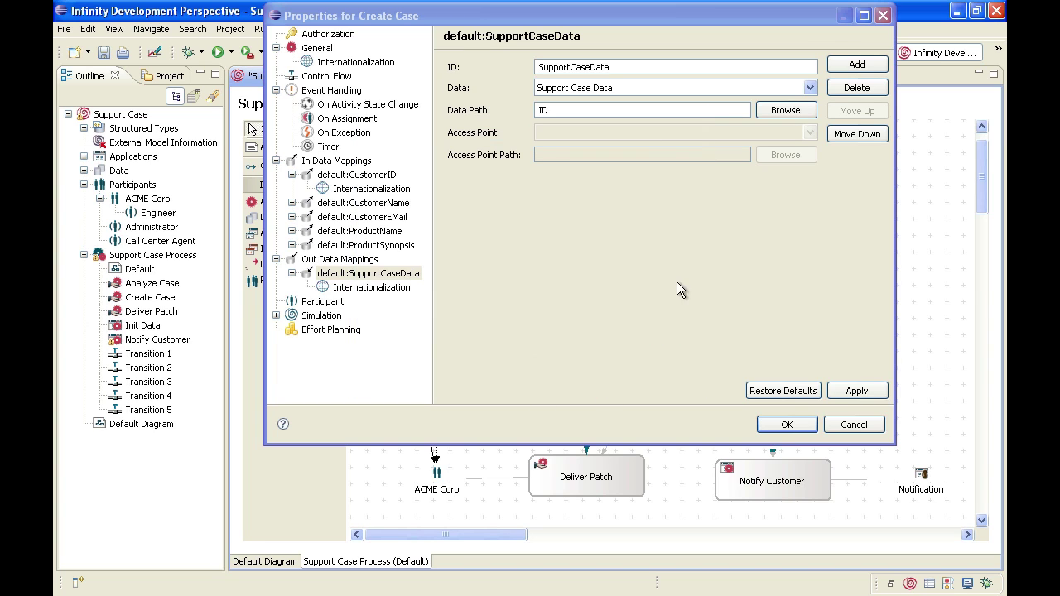
Step: Change the ID of Create Case's first out data mapping to CustomerID and apply it
double_click(580, 66)
type("Cu")
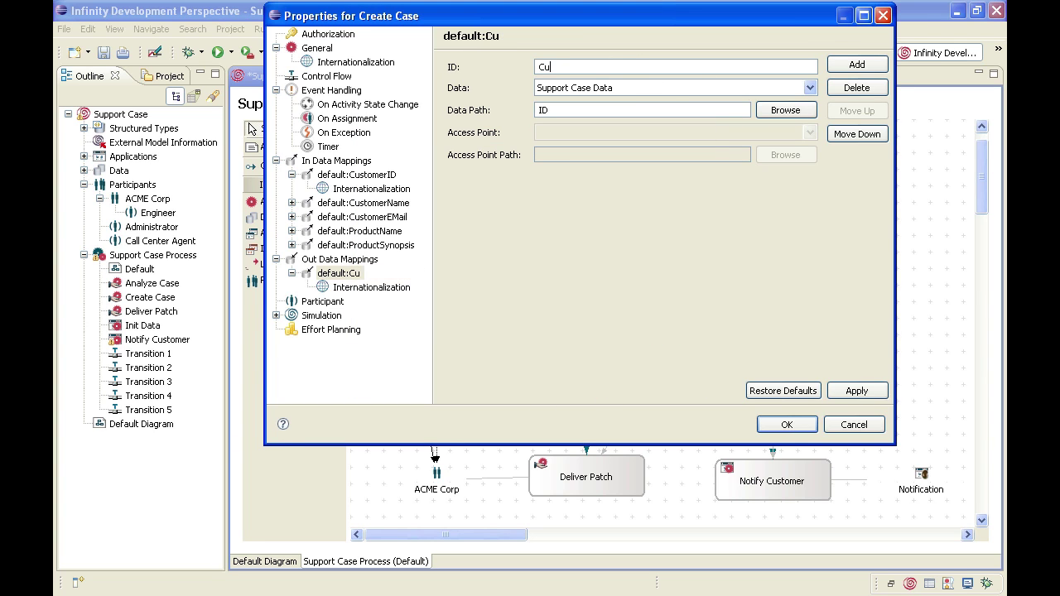
type("stomerID")
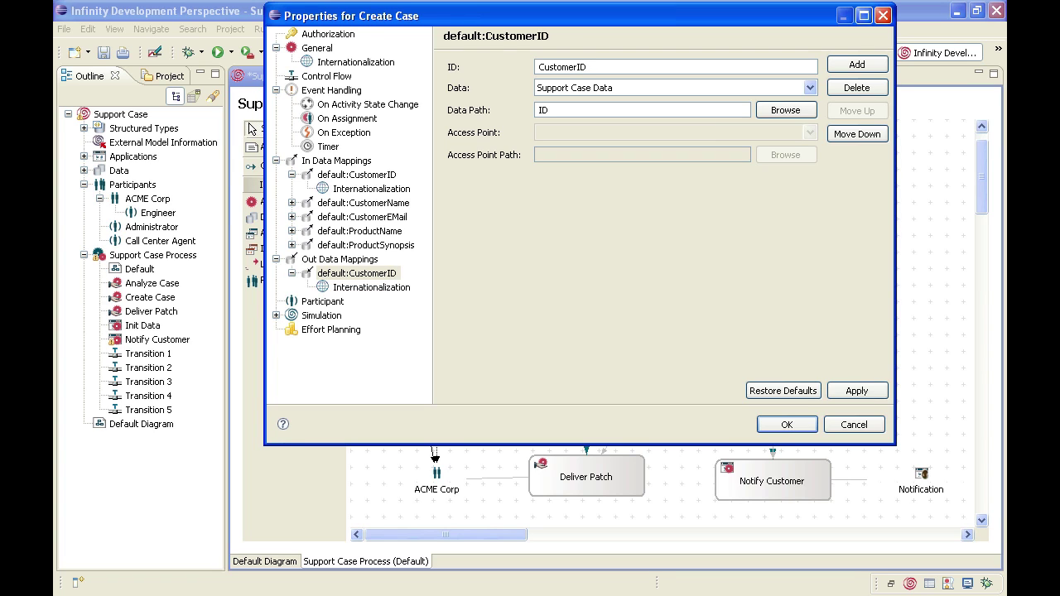
left_click(866, 390)
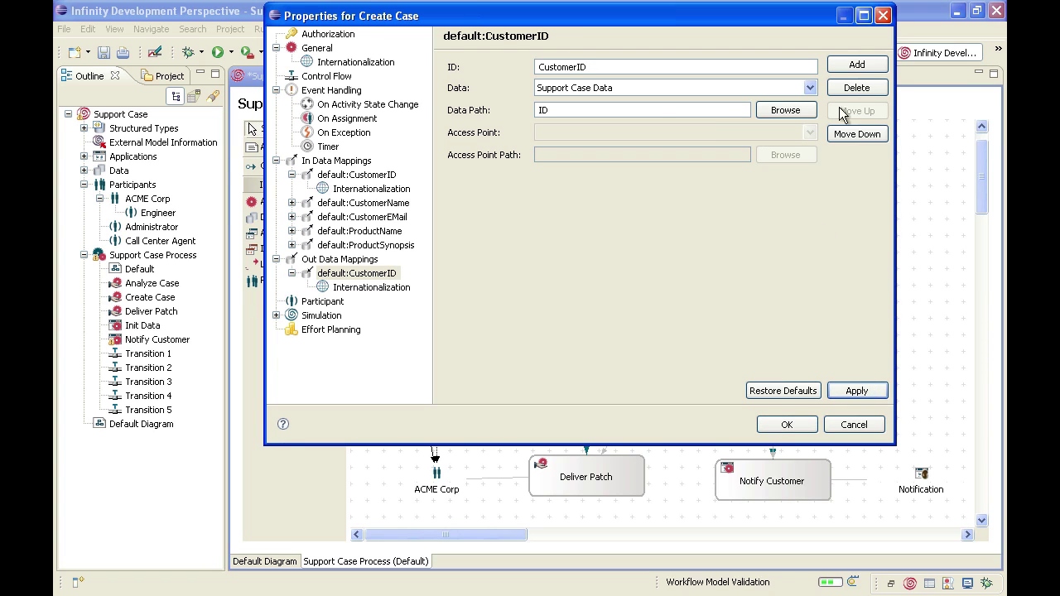
Step: Add a second out data mapping to Create Case using Support Case Data with the data path Name
left_click(855, 63)
left_click(779, 87)
scroll(775, 134, "down", 1)
scroll(751, 140, "down", 2)
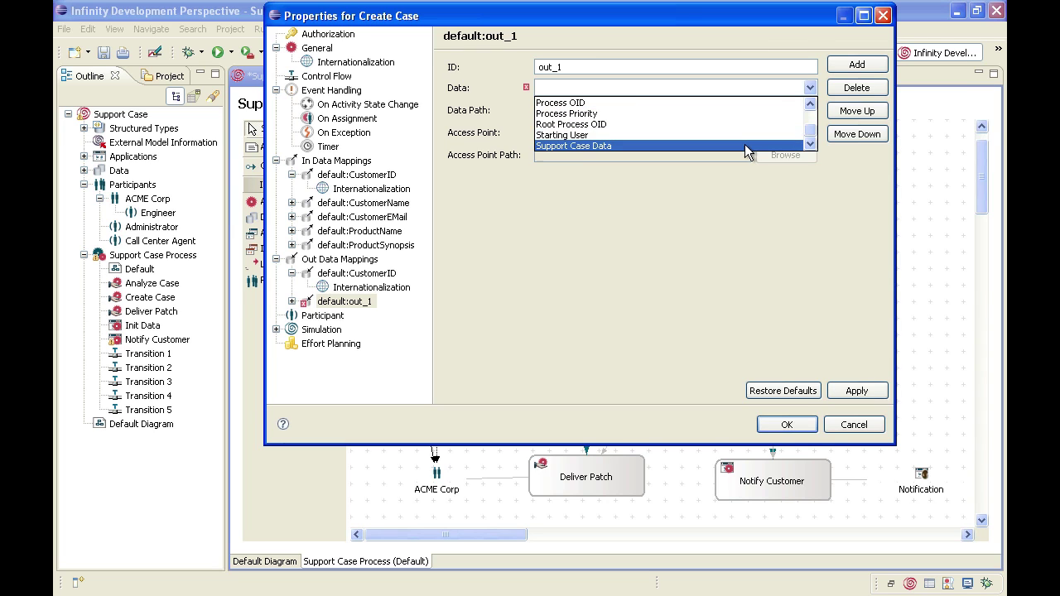
left_click(744, 144)
left_click(770, 111)
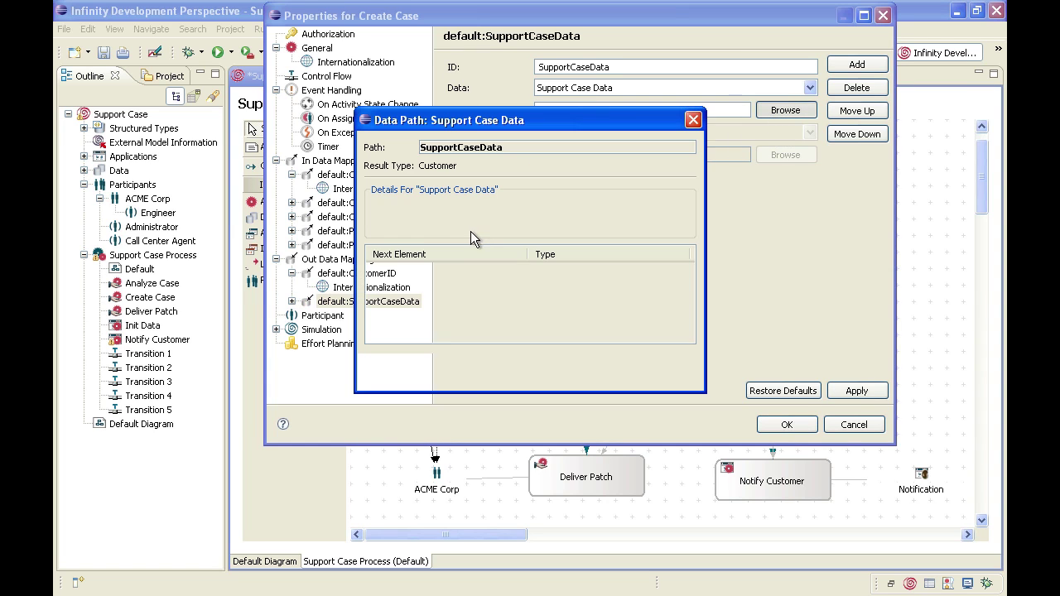
left_click(394, 284)
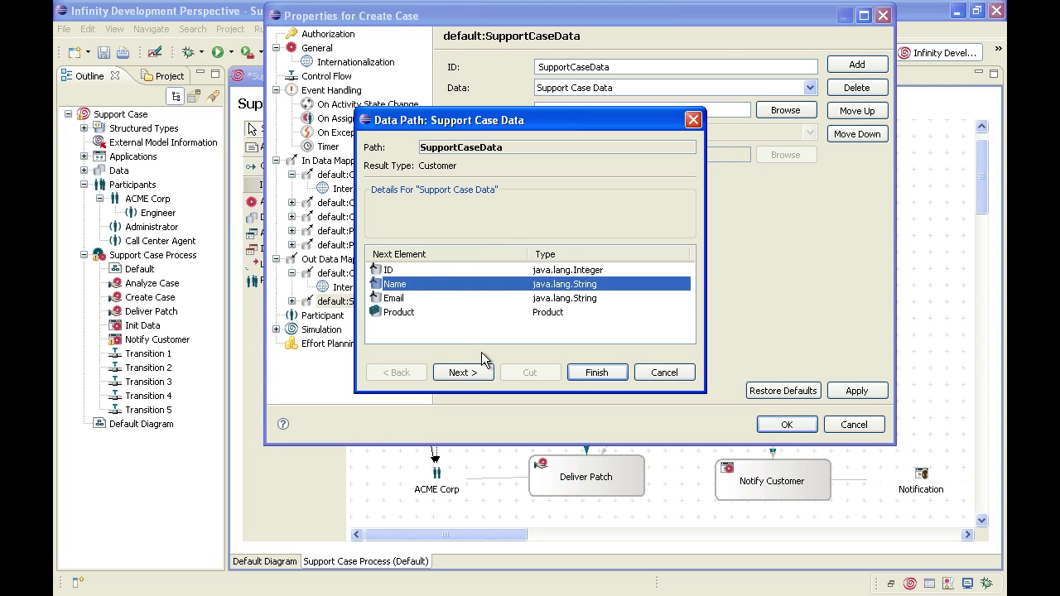
left_click(603, 374)
Step: Change the ID of Create Case's second out data mapping to CustomerName and apply it
double_click(635, 67)
type("C")
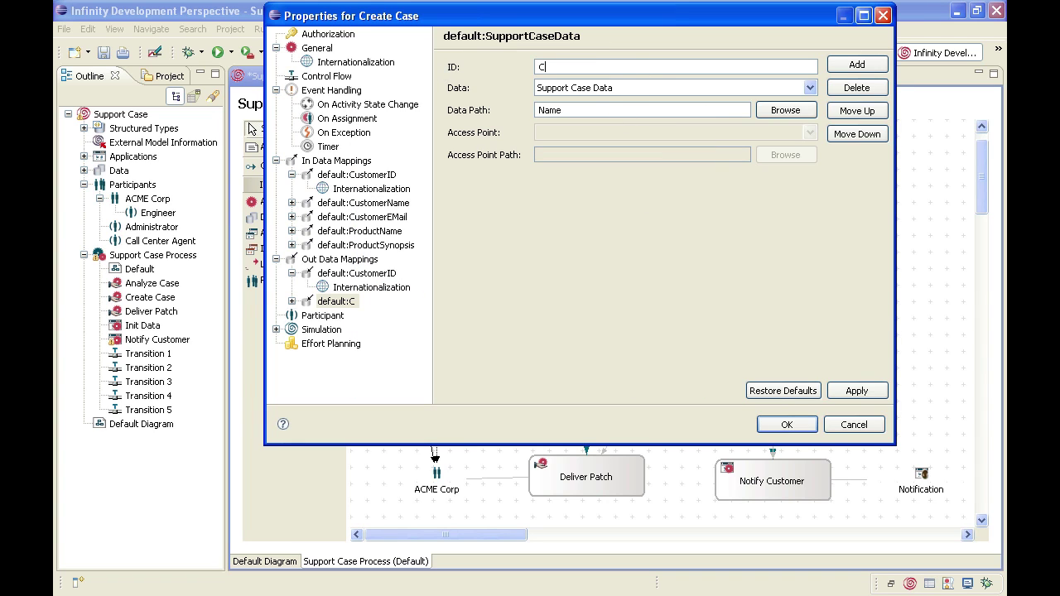
type("ustomerName")
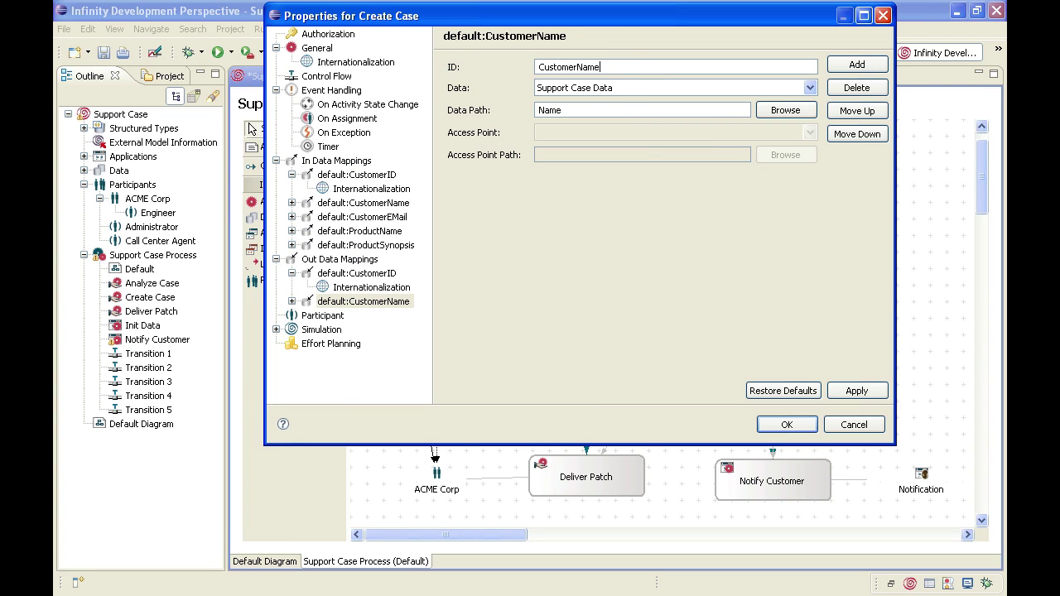
left_click(857, 390)
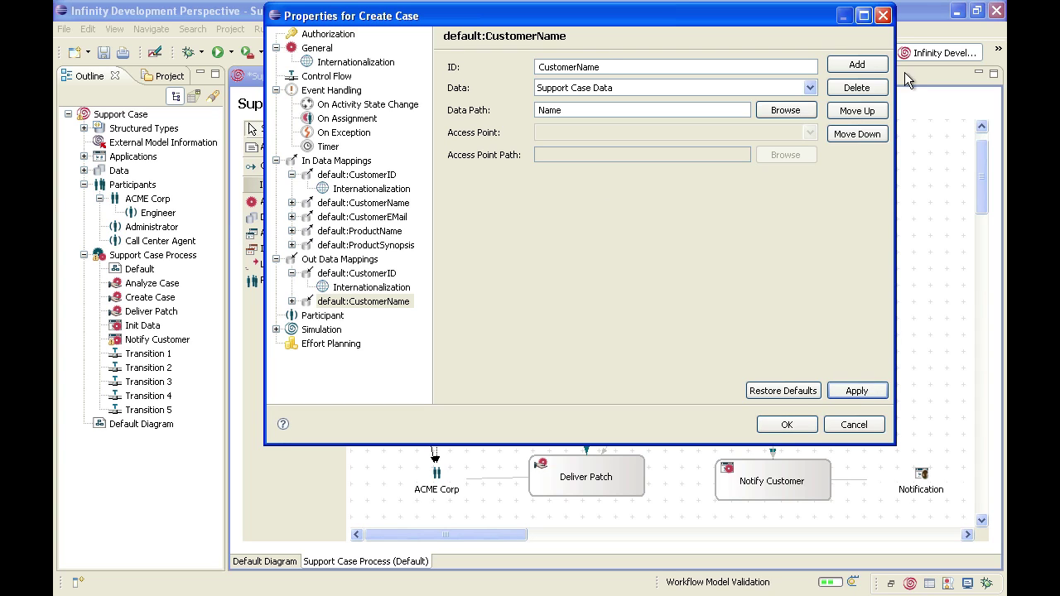
Step: Add a third out data mapping to Create Case using Support Case Data with the data path Email
left_click(854, 65)
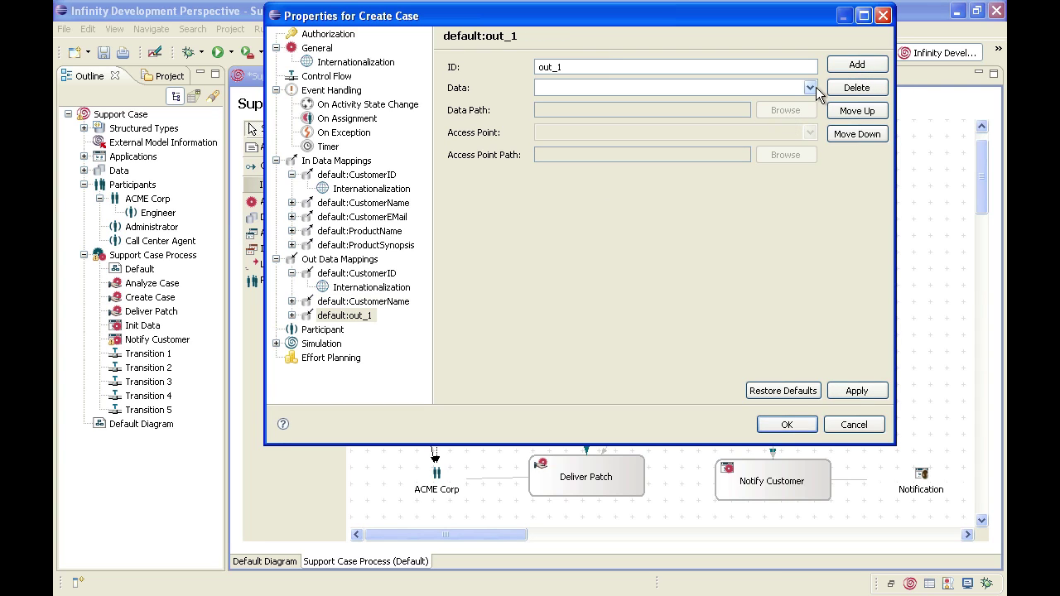
left_click(811, 88)
left_click_drag(814, 114, 813, 139)
left_click(662, 146)
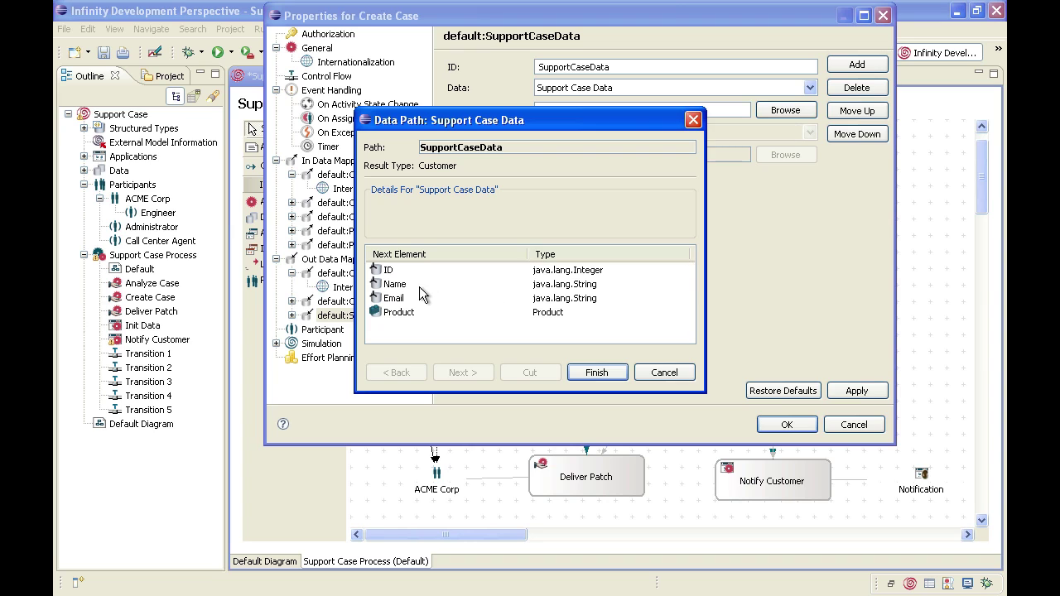
left_click(398, 298)
left_click(593, 373)
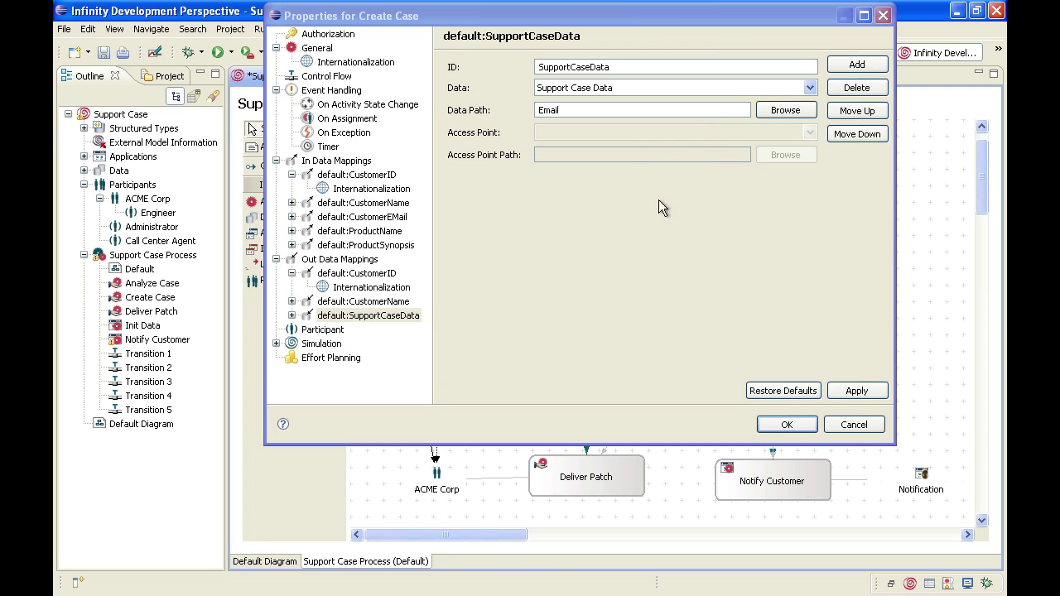
Step: Change the ID of Create Case's third out data mapping to CustomerEMail and apply it
left_click_drag(609, 70, 478, 65)
type("Cu")
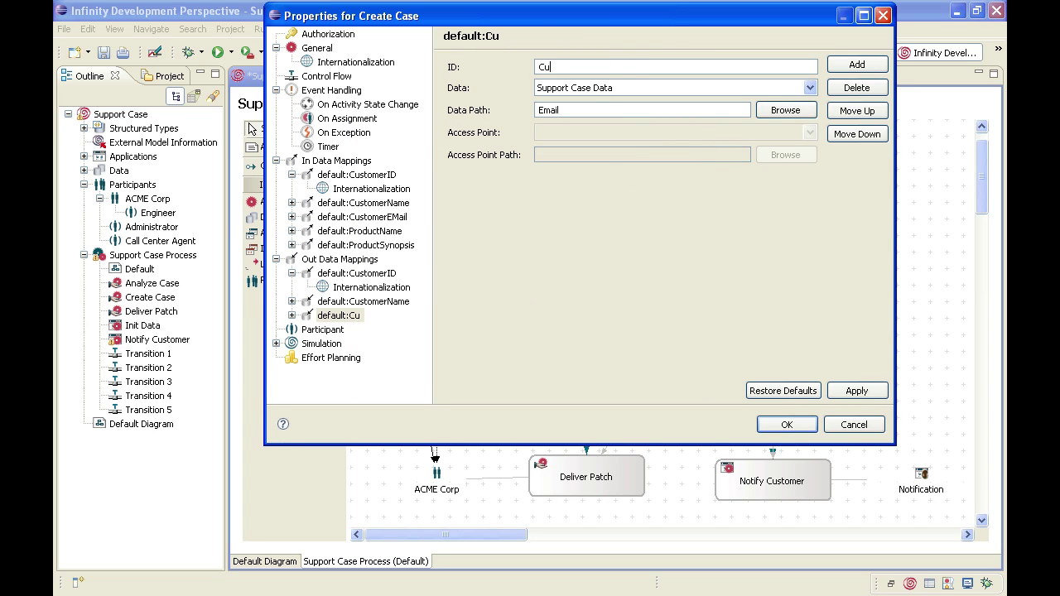
type("stomerEMail")
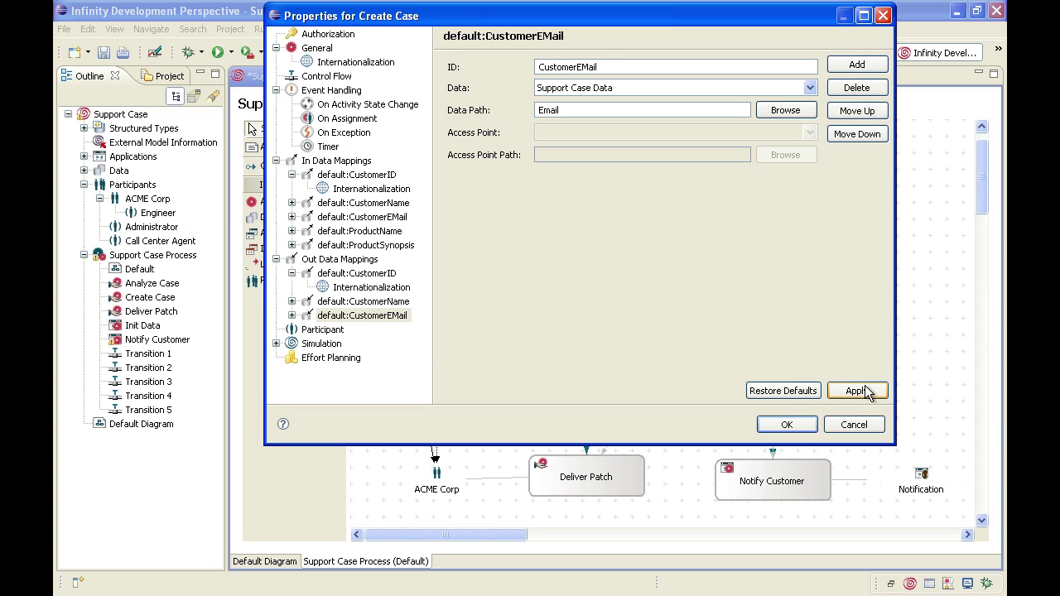
left_click(865, 391)
Step: Add a fourth out data mapping to Create Case using Support Case Data with the data path Product/Name
left_click(854, 67)
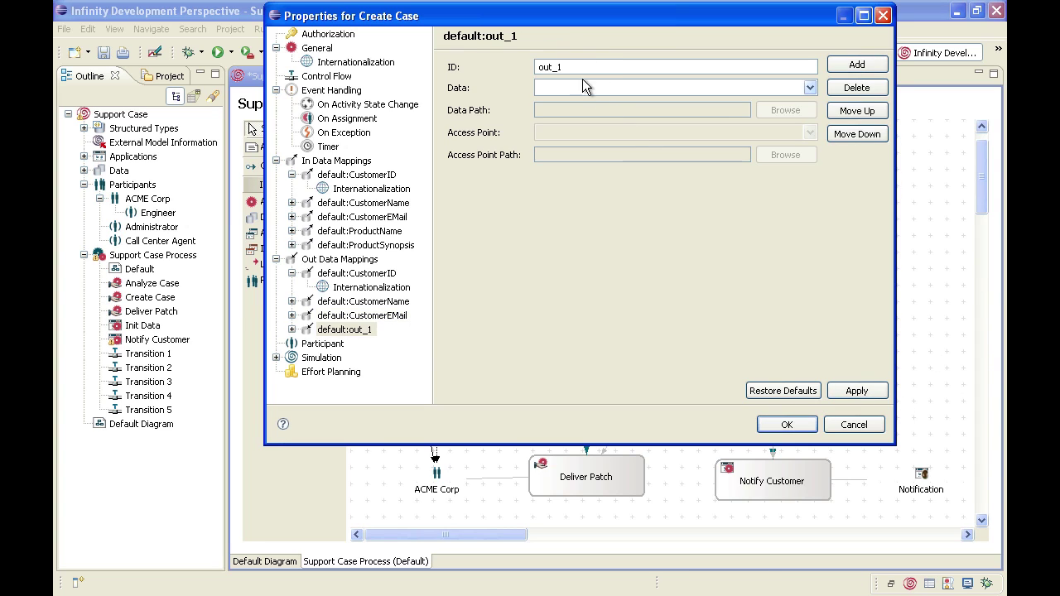
left_click(811, 88)
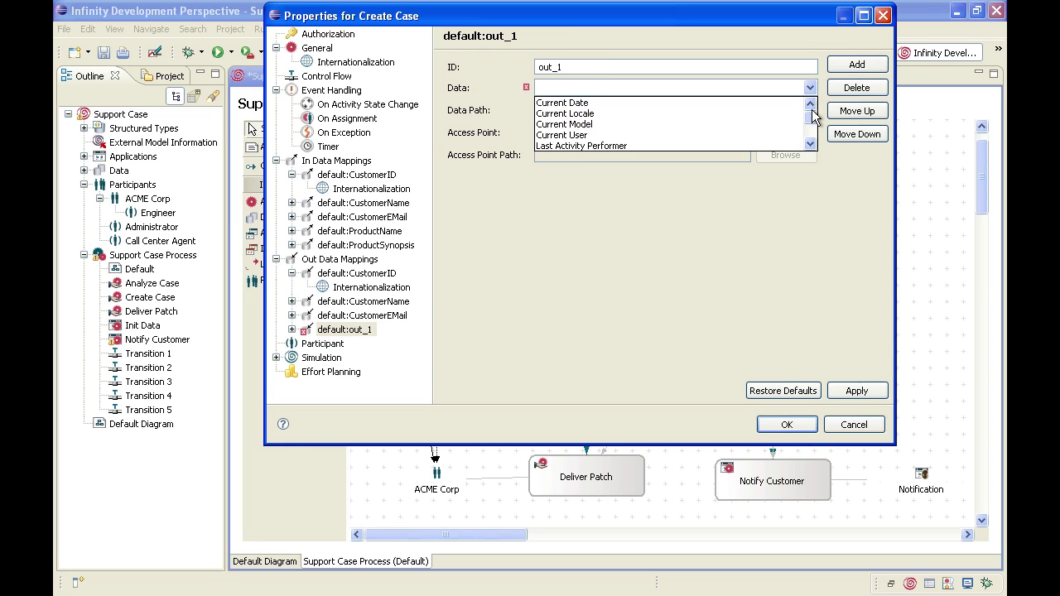
left_click_drag(814, 111, 814, 137)
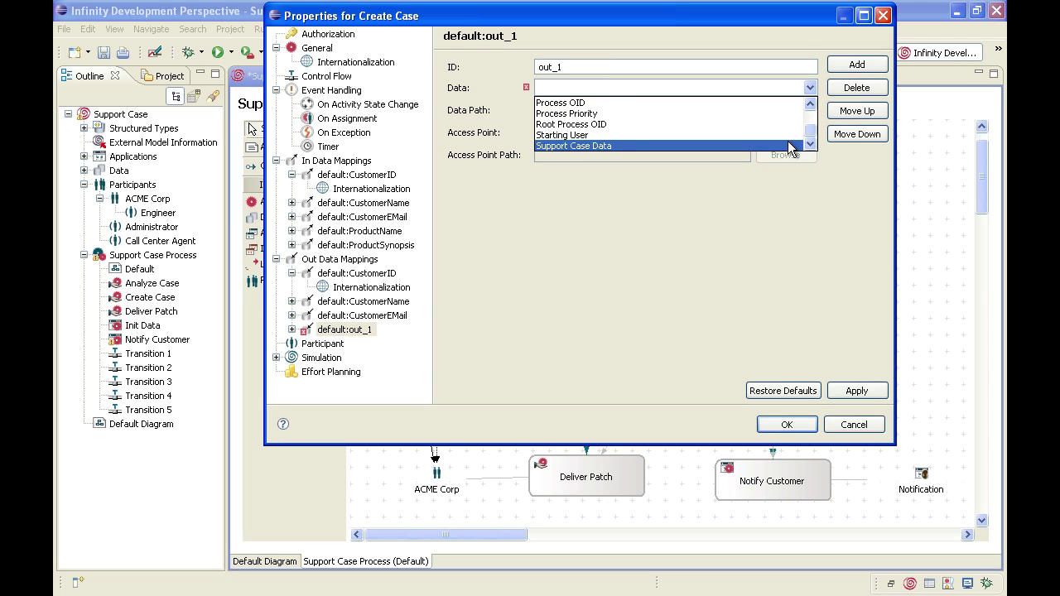
left_click(770, 146)
left_click(780, 111)
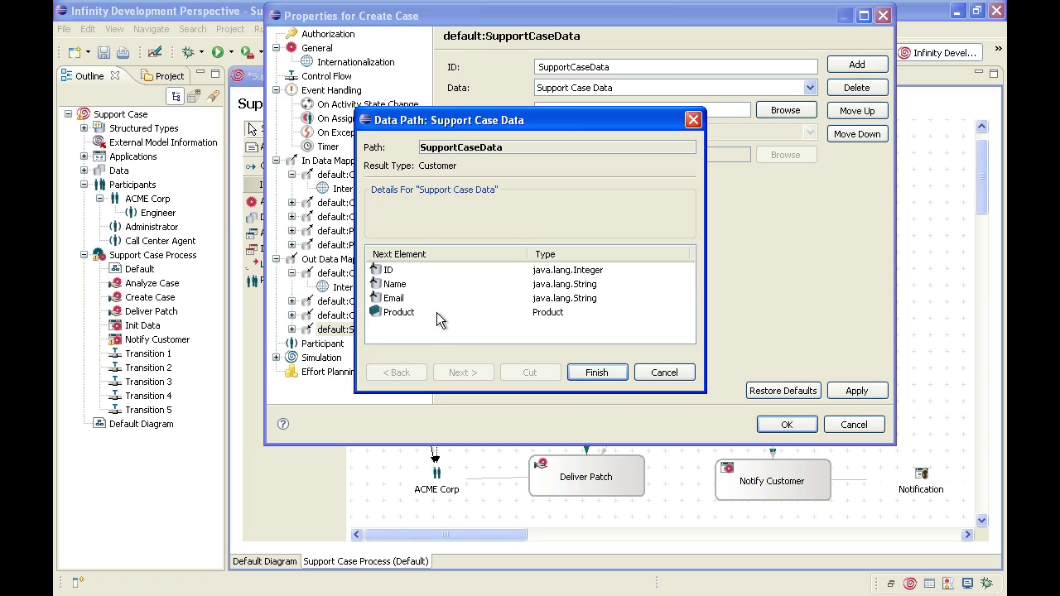
left_click(460, 312)
left_click(456, 373)
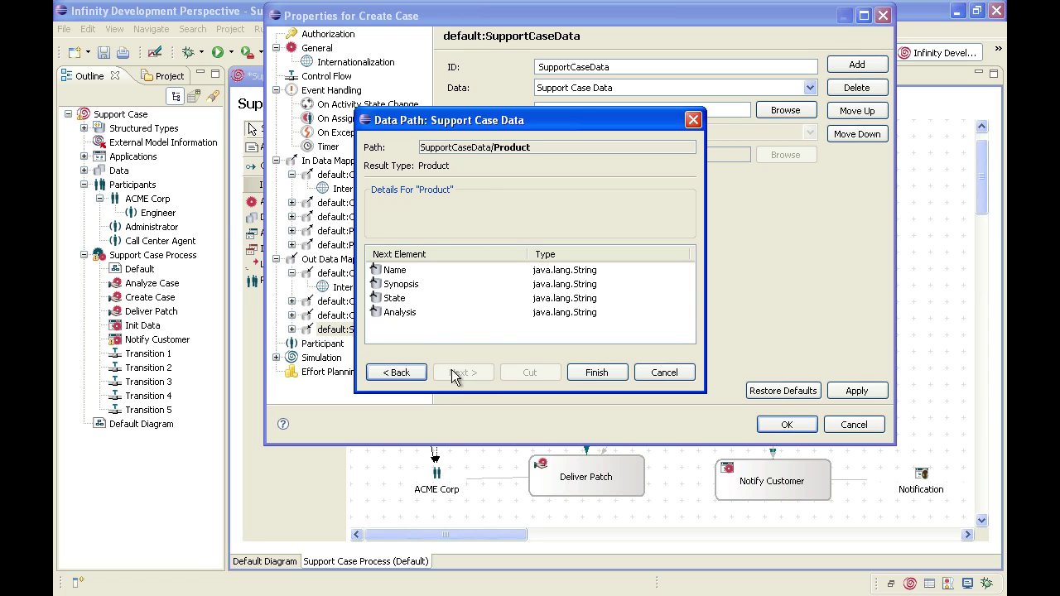
left_click(406, 271)
left_click(587, 379)
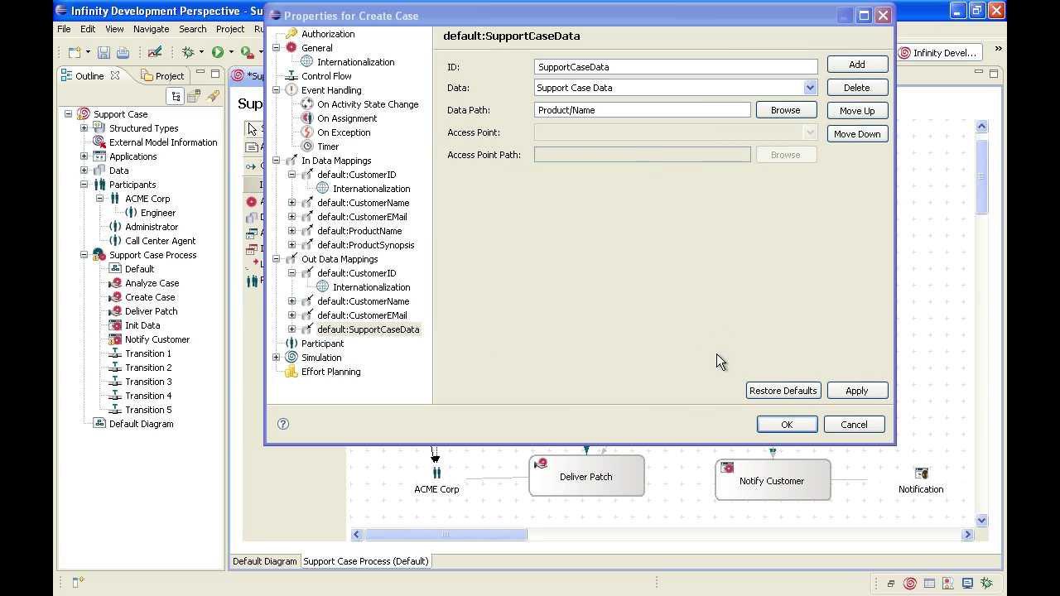
Step: Change the ID of Create Case's fourth out data mapping to ProductName and apply it
left_click_drag(625, 67, 461, 67)
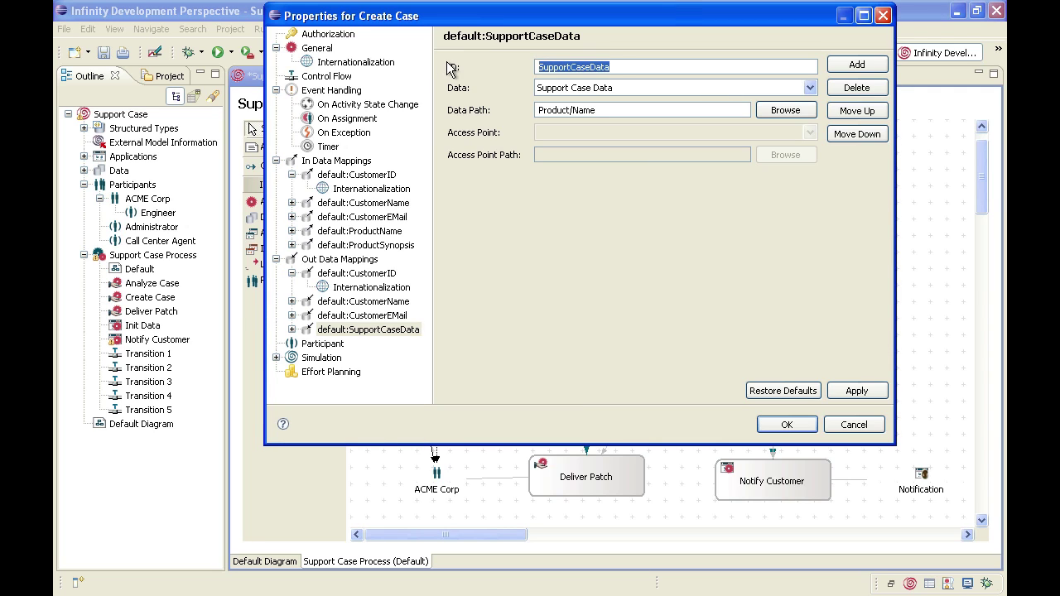
type("ProductName")
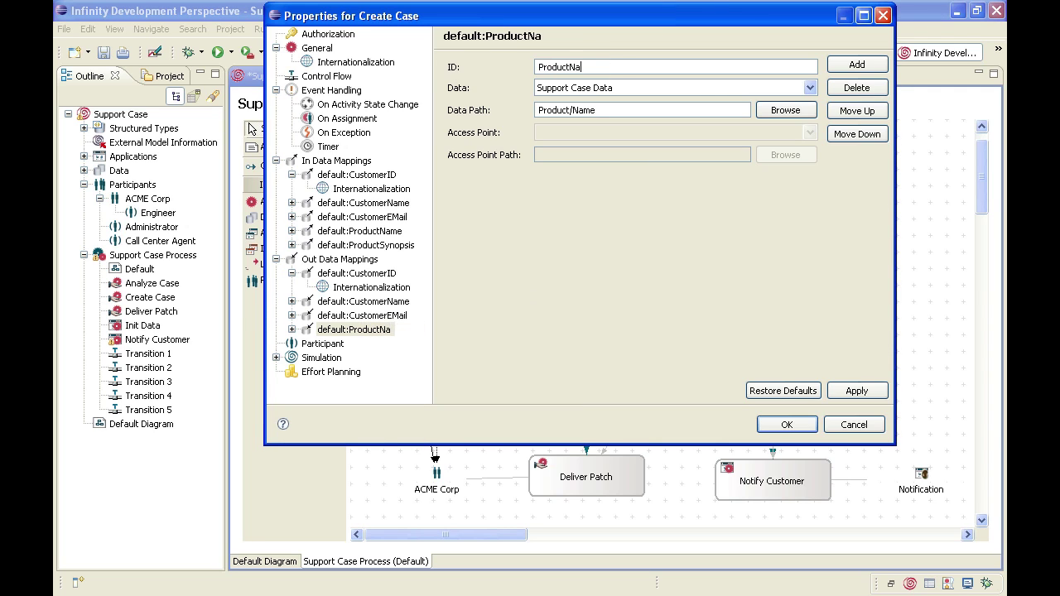
left_click(840, 388)
Step: Add a fifth out data mapping to Create Case using Support Case Data with the data path Product/Synopsis
left_click(845, 70)
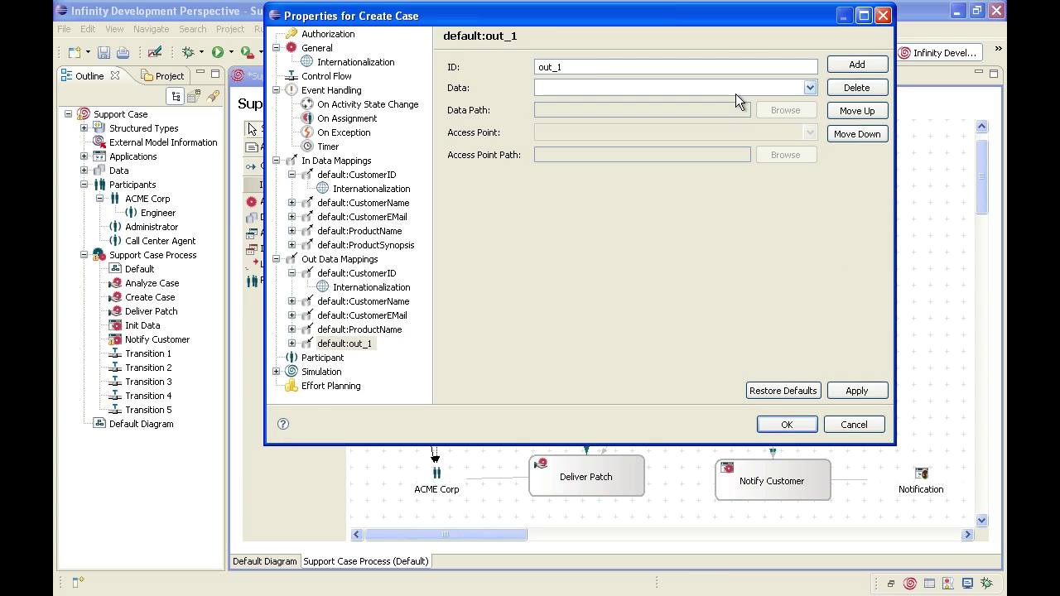
left_click(809, 88)
left_click_drag(811, 118, 811, 131)
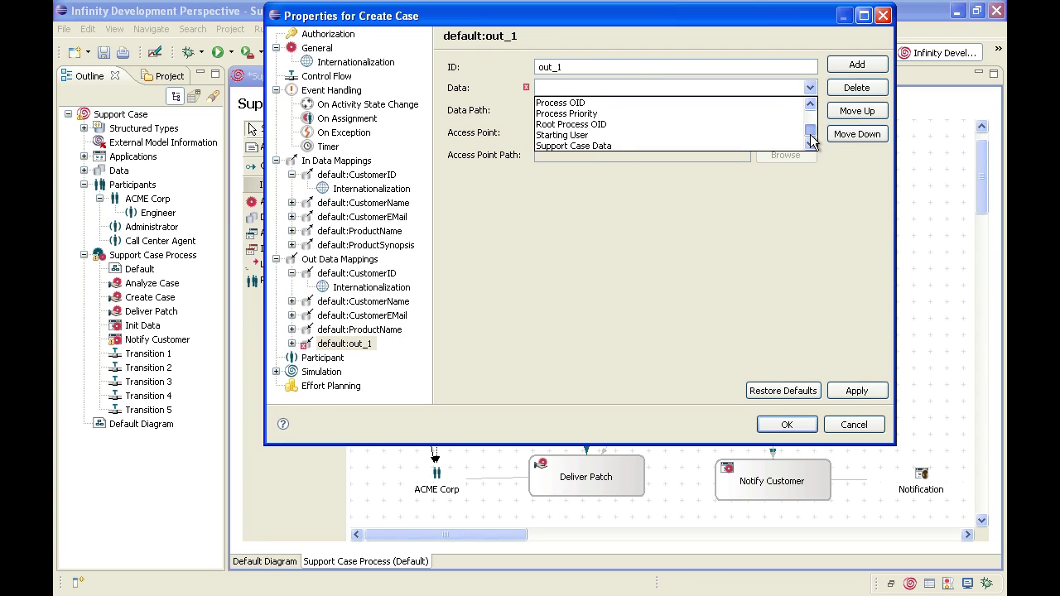
left_click(735, 145)
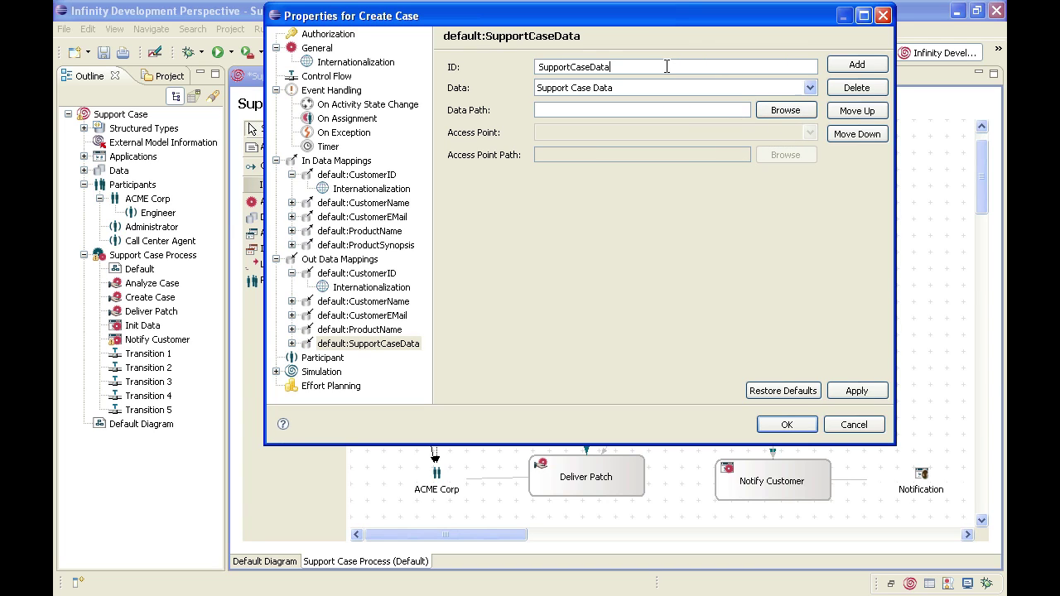
left_click(774, 111)
left_click(394, 313)
left_click(458, 372)
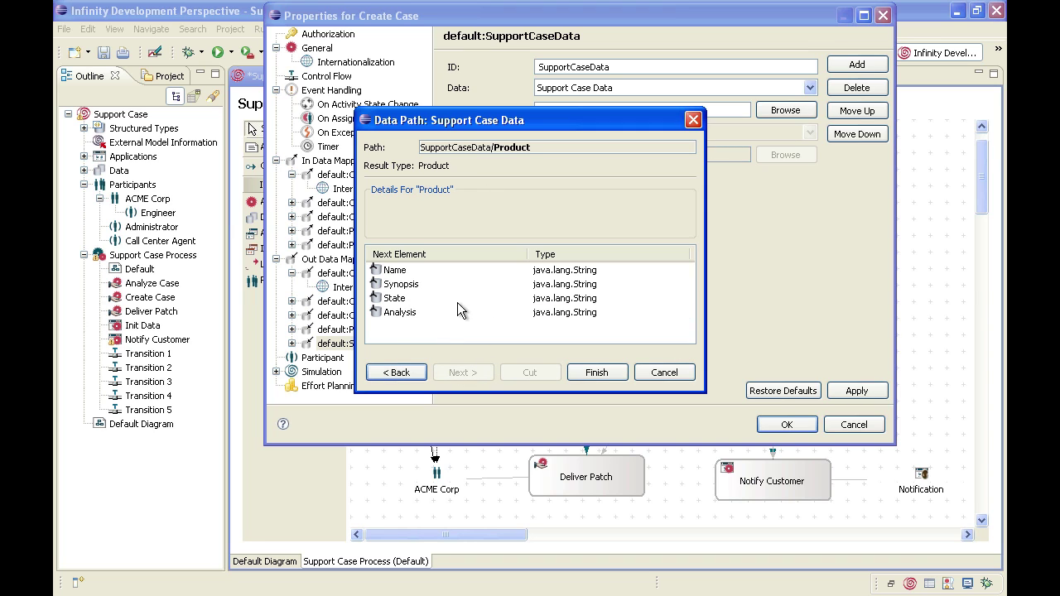
left_click(401, 286)
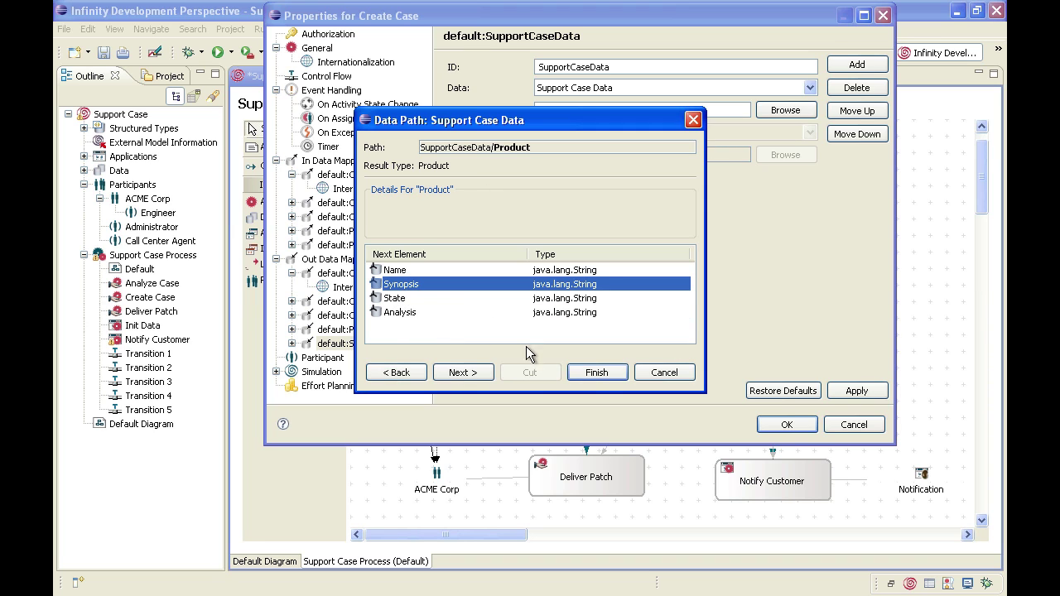
left_click(589, 370)
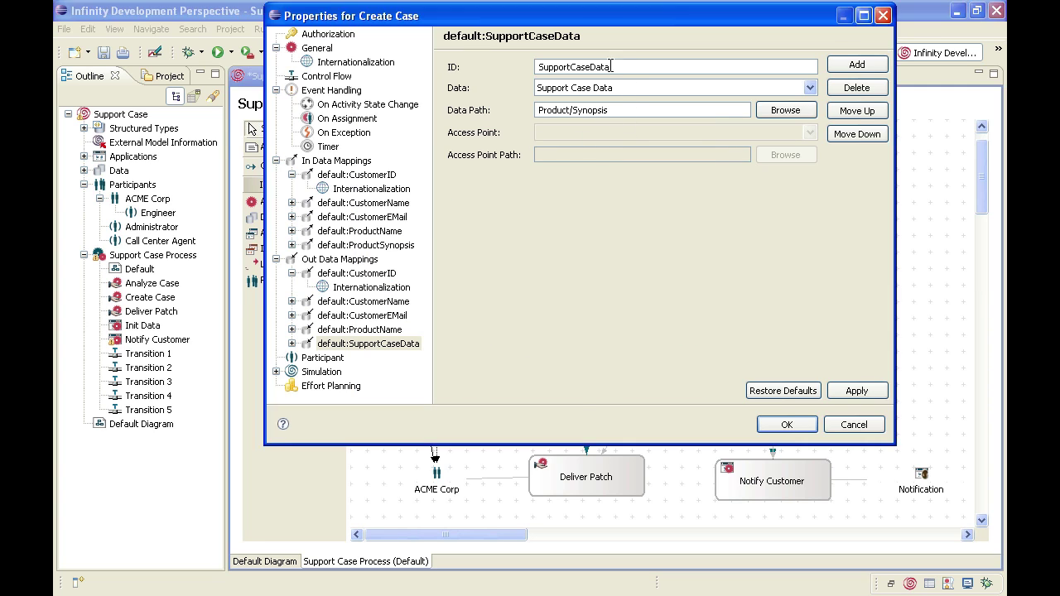
Step: Change the ID of Create Case's fifth out data mapping to ProductSynopsis and accept the activity's properties
type("Produc")
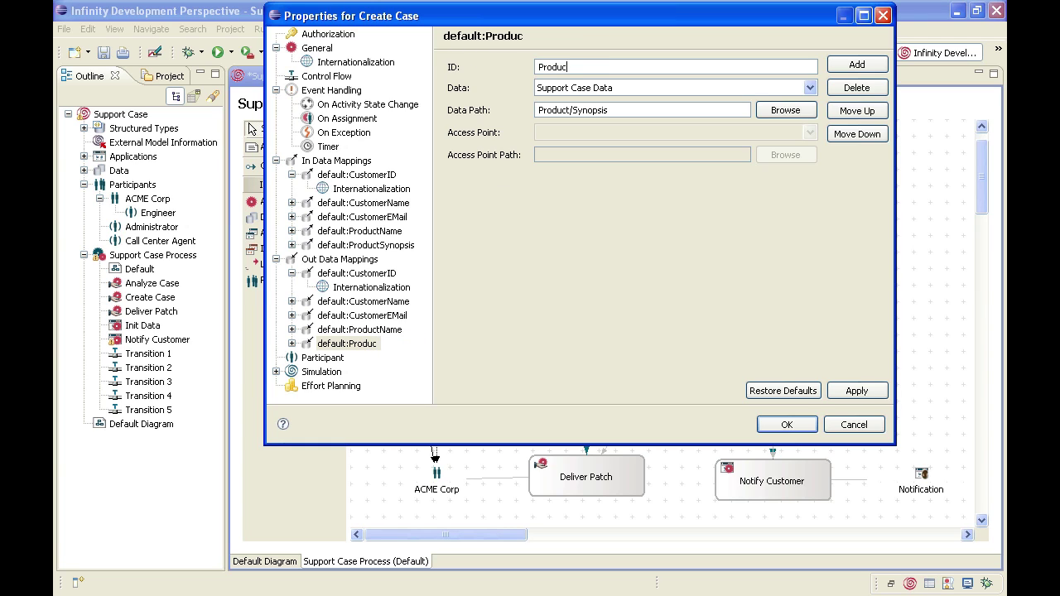
type("tSynopsis")
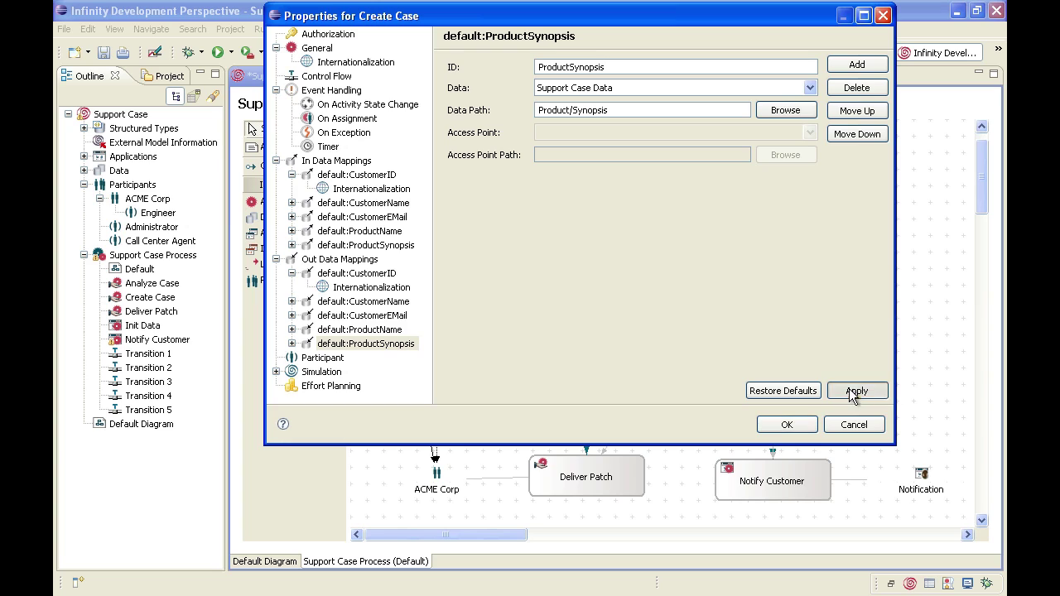
left_click(786, 425)
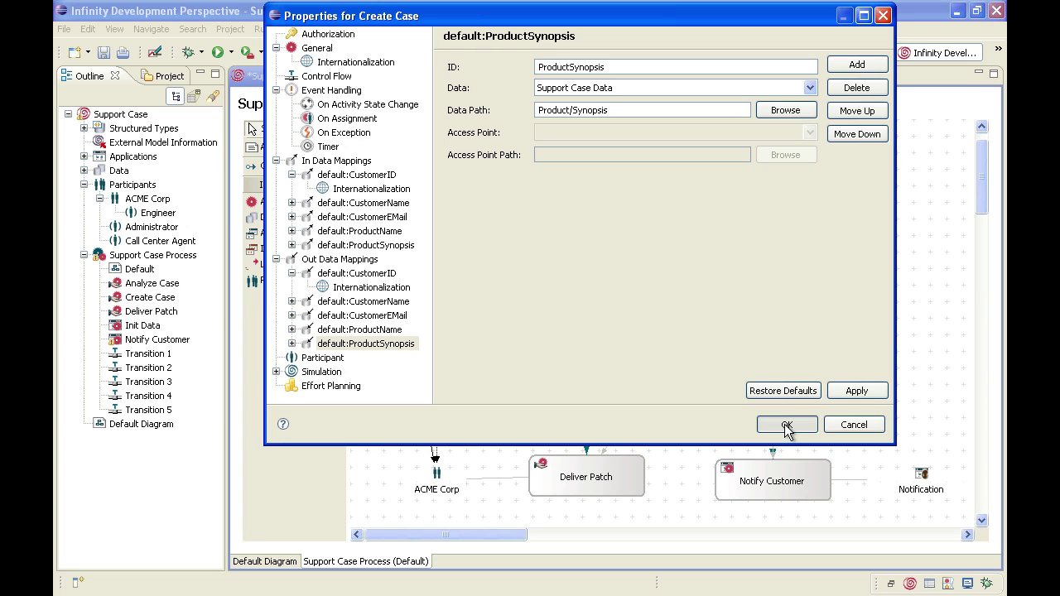
left_click(787, 425)
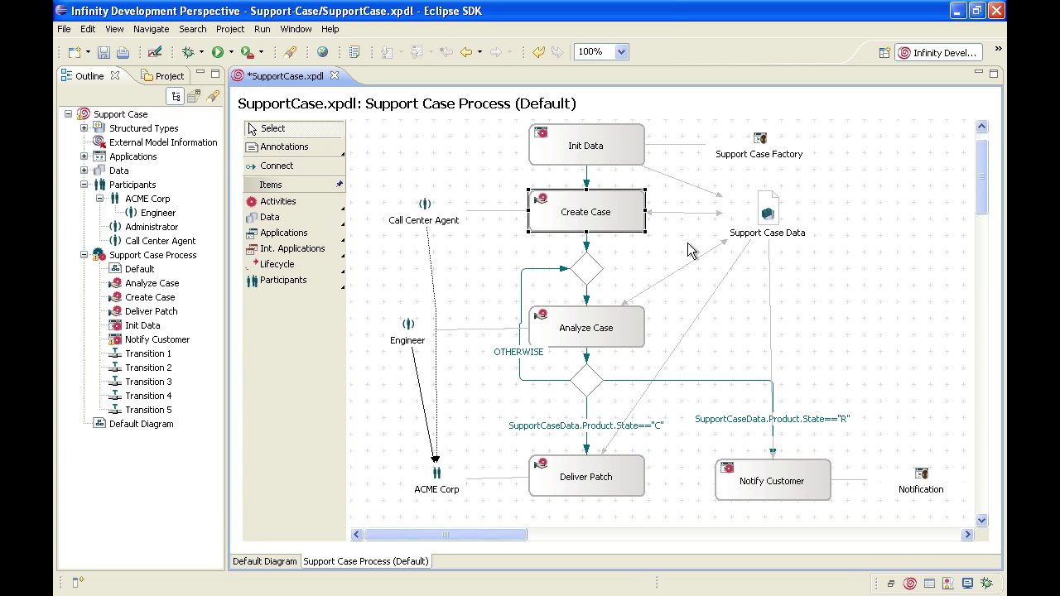
Step: Open the properties of the Analyze Case activity and set the data path of its existing in data mapping to Name
left_click(772, 209)
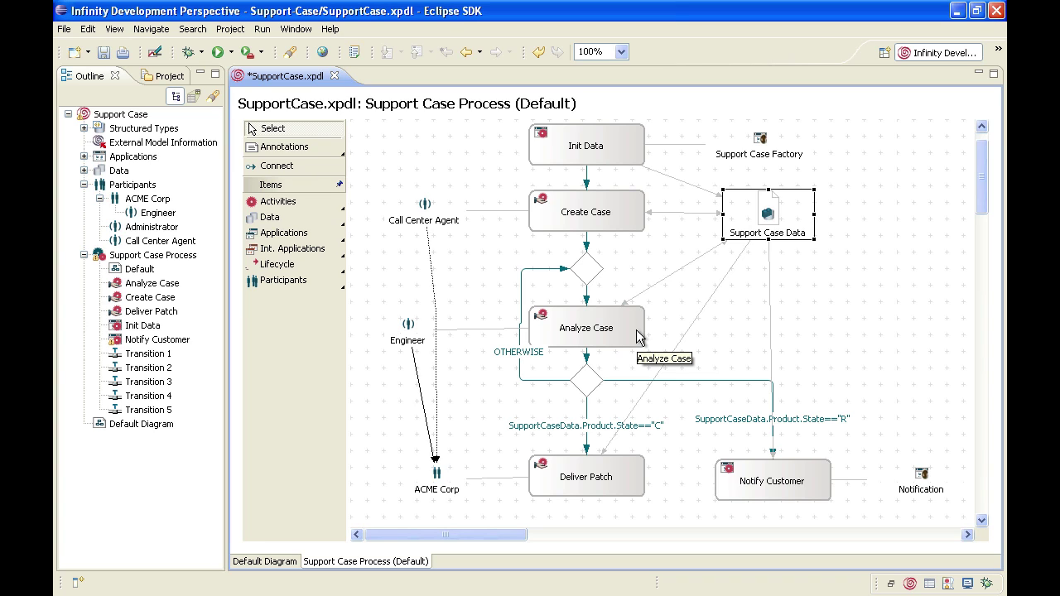
left_click(623, 327)
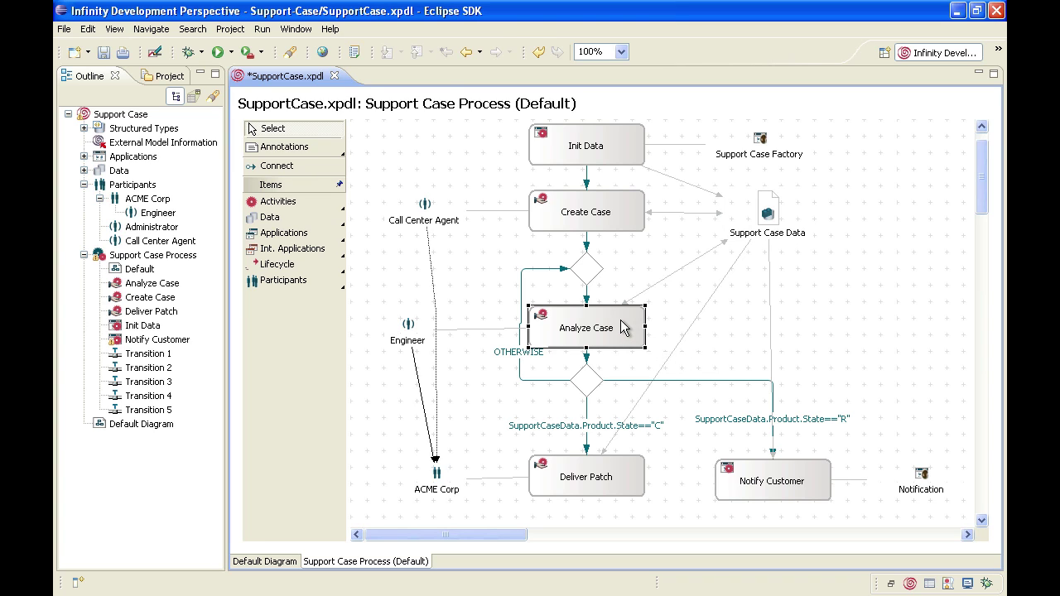
double_click(623, 328)
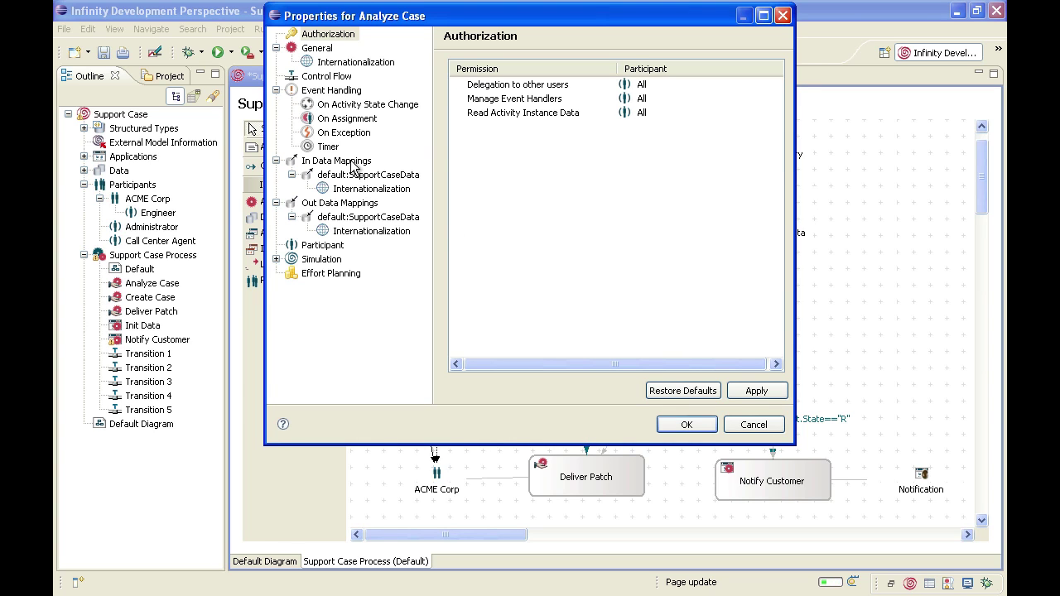
left_click(352, 163)
left_click(357, 174)
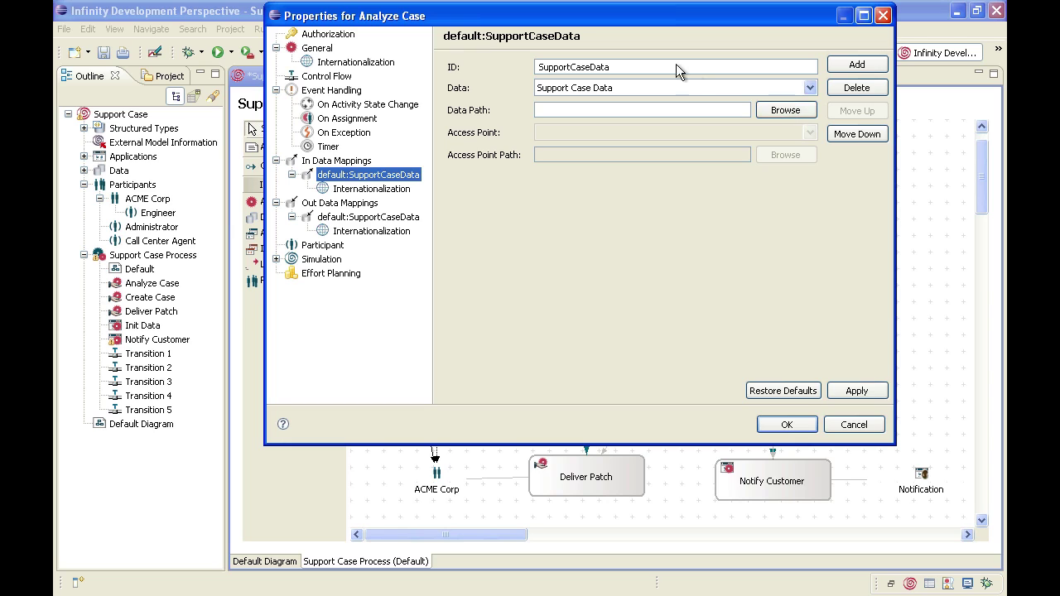
left_click(776, 109)
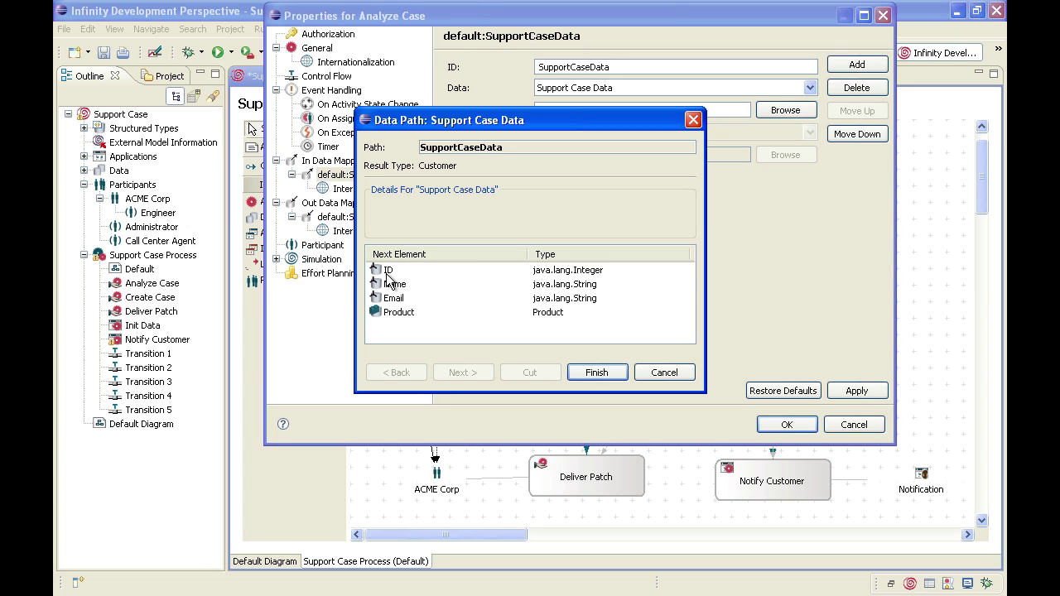
left_click(403, 284)
left_click(403, 287)
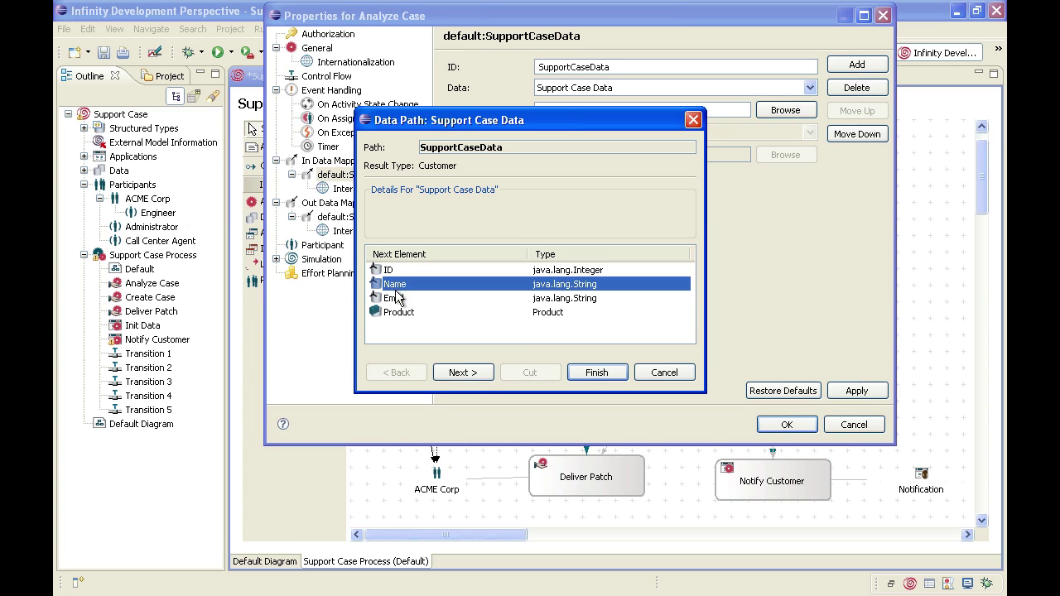
left_click(597, 373)
Step: Change the ID of Analyze Case's first in data mapping to CustomerName and apply it
double_click(630, 69)
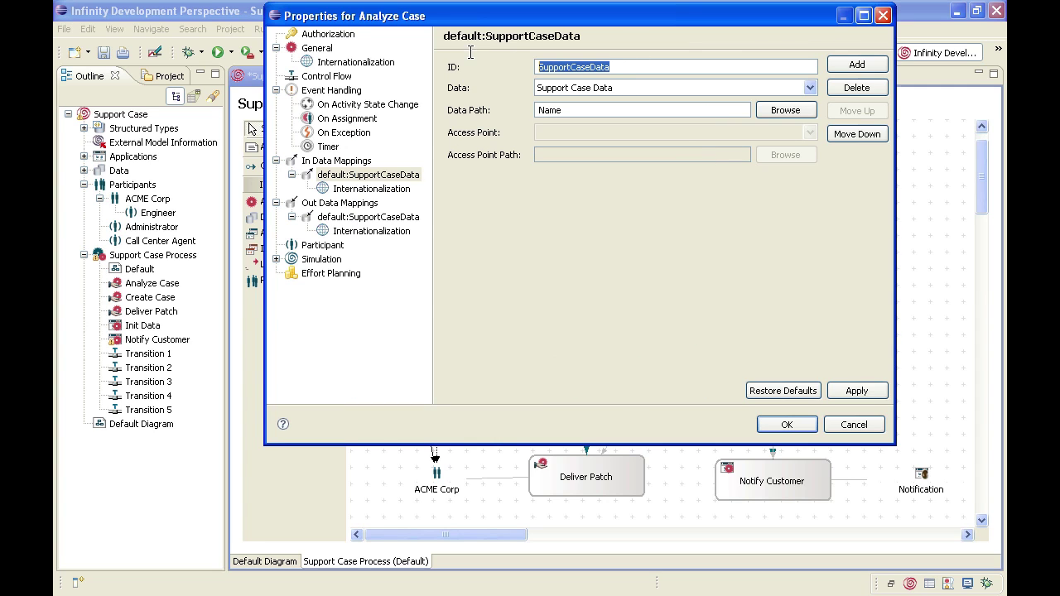
type("CustomerName")
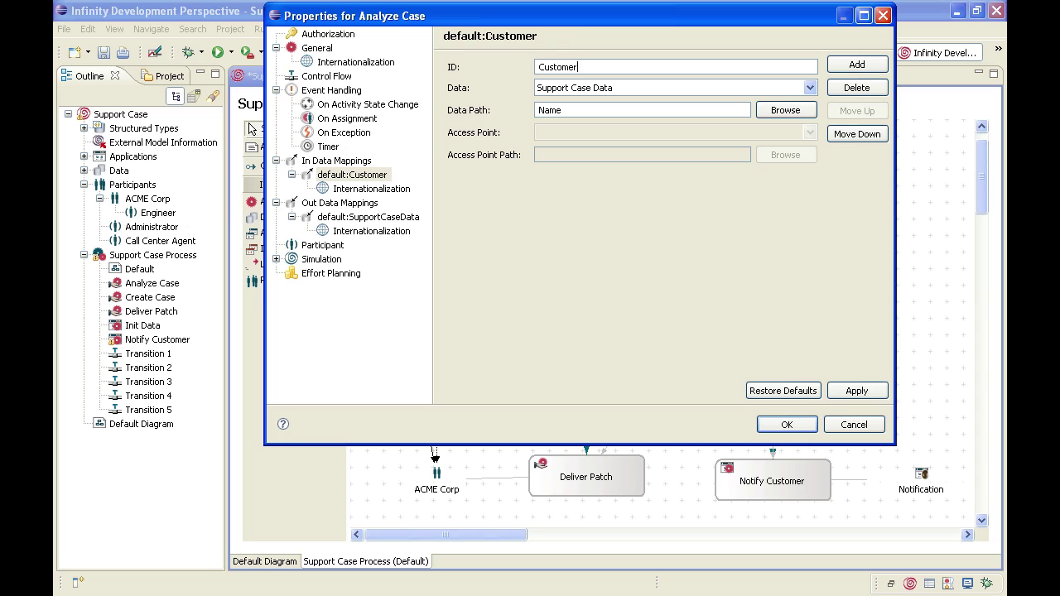
left_click(856, 391)
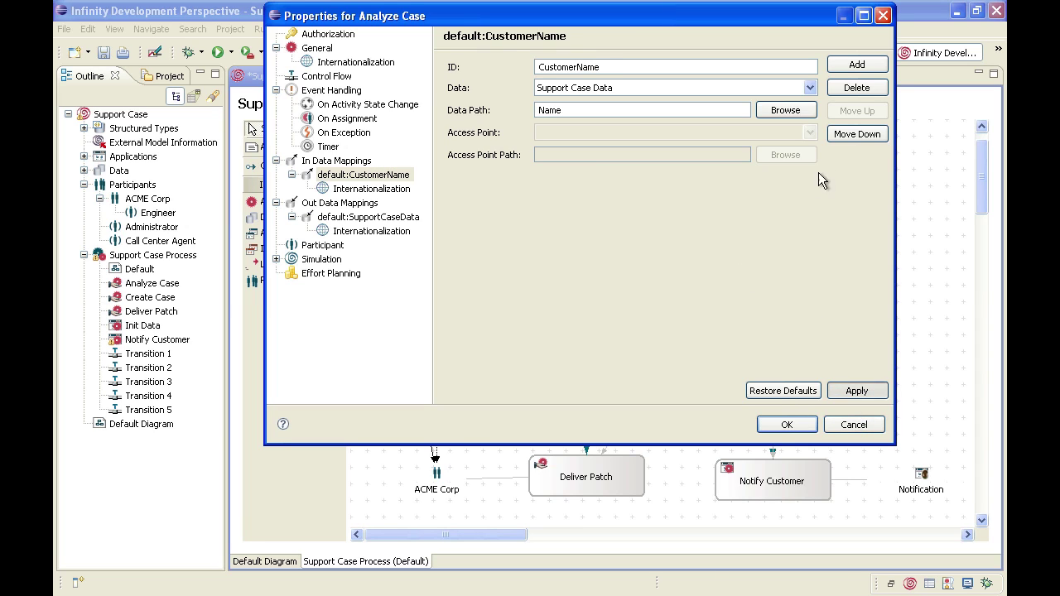
Step: Add a second in data mapping to Analyze Case using Support Case Data with the data path Email
left_click(842, 64)
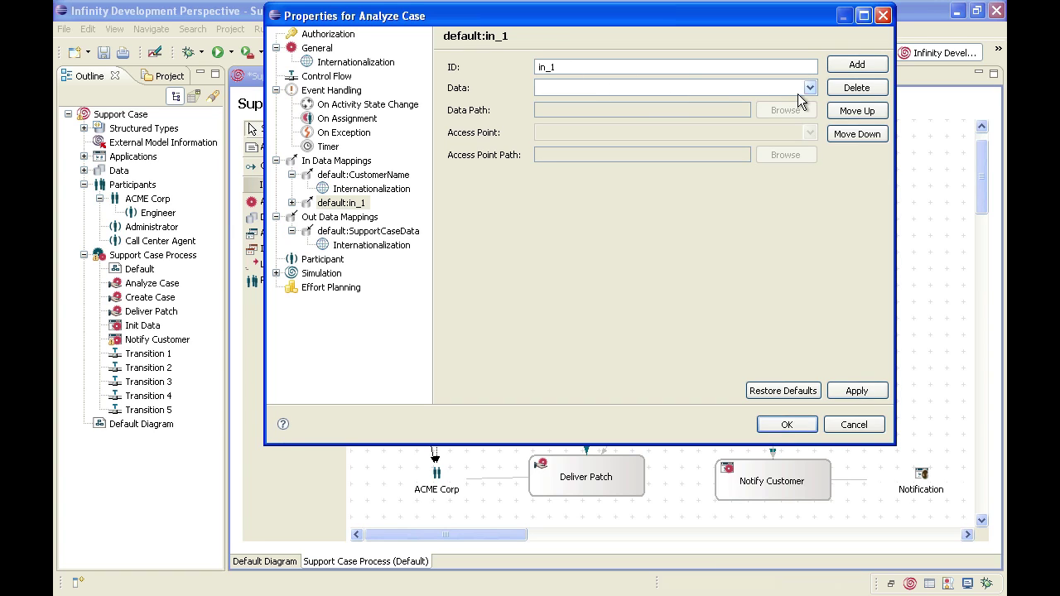
left_click(810, 88)
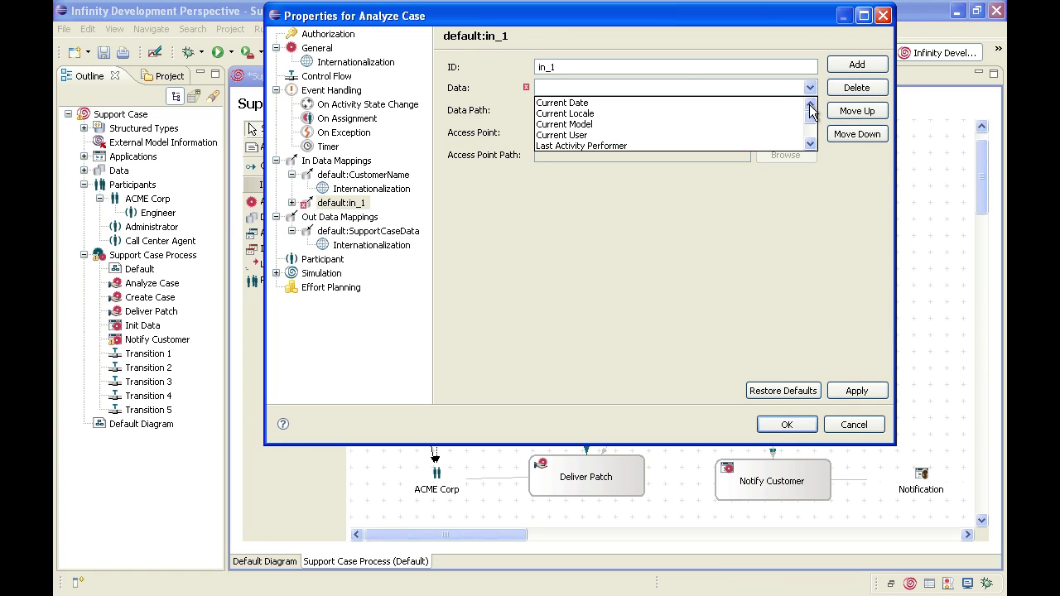
left_click(810, 132)
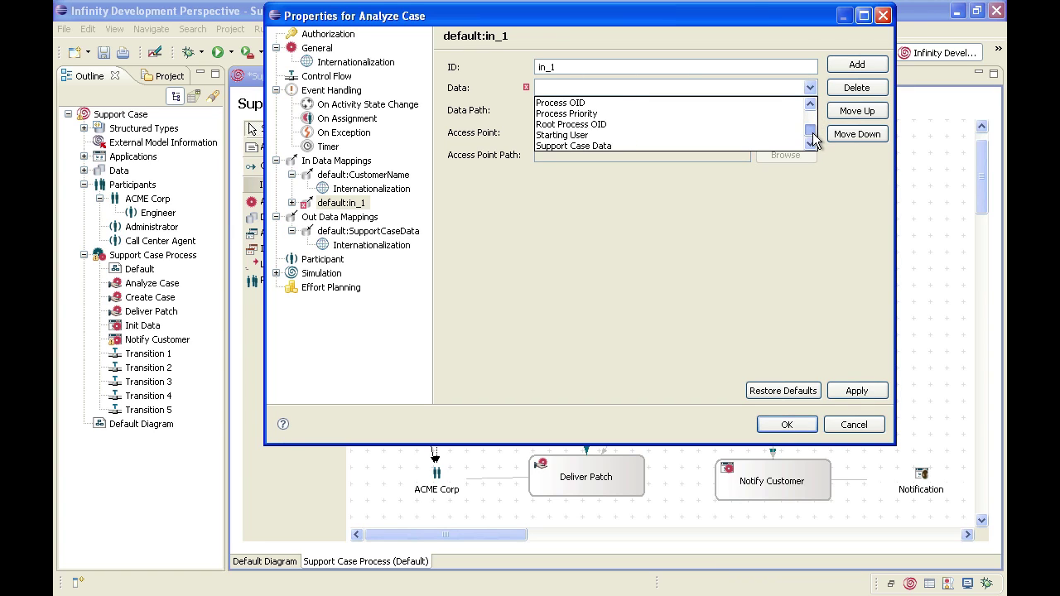
left_click(760, 145)
left_click(766, 112)
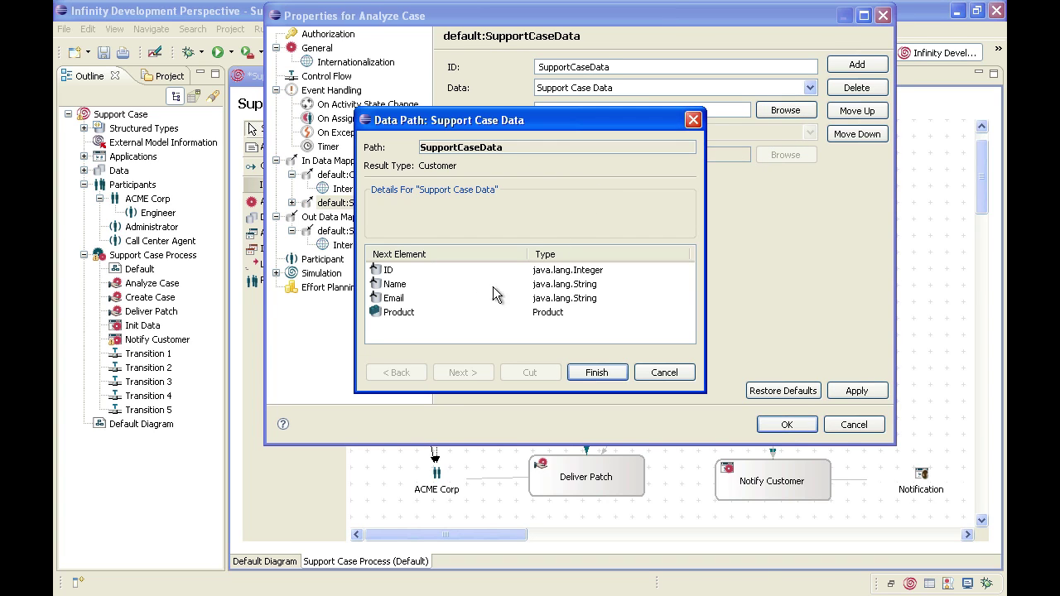
left_click(405, 297)
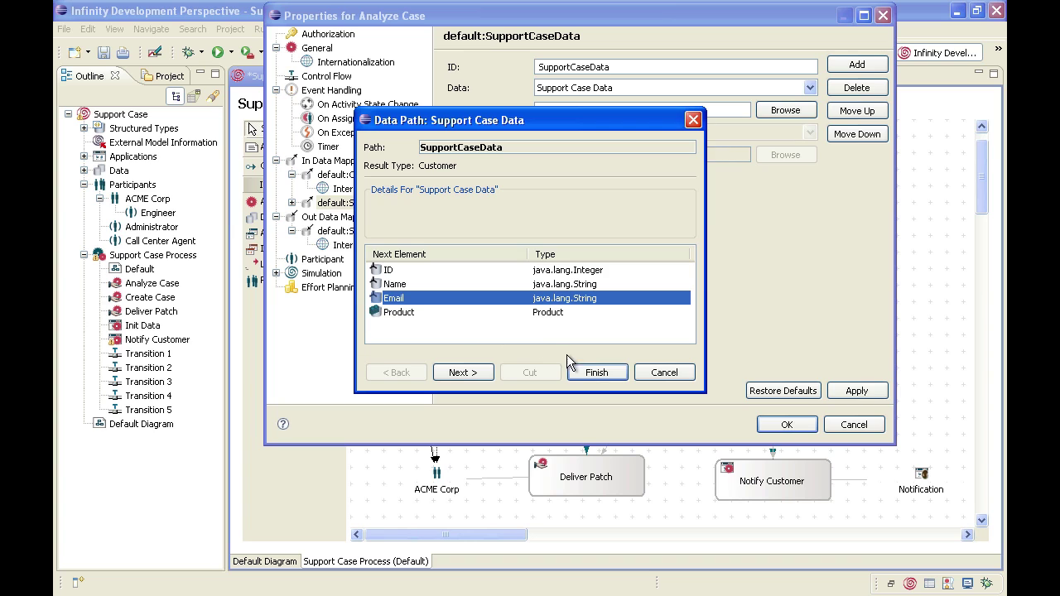
left_click(590, 372)
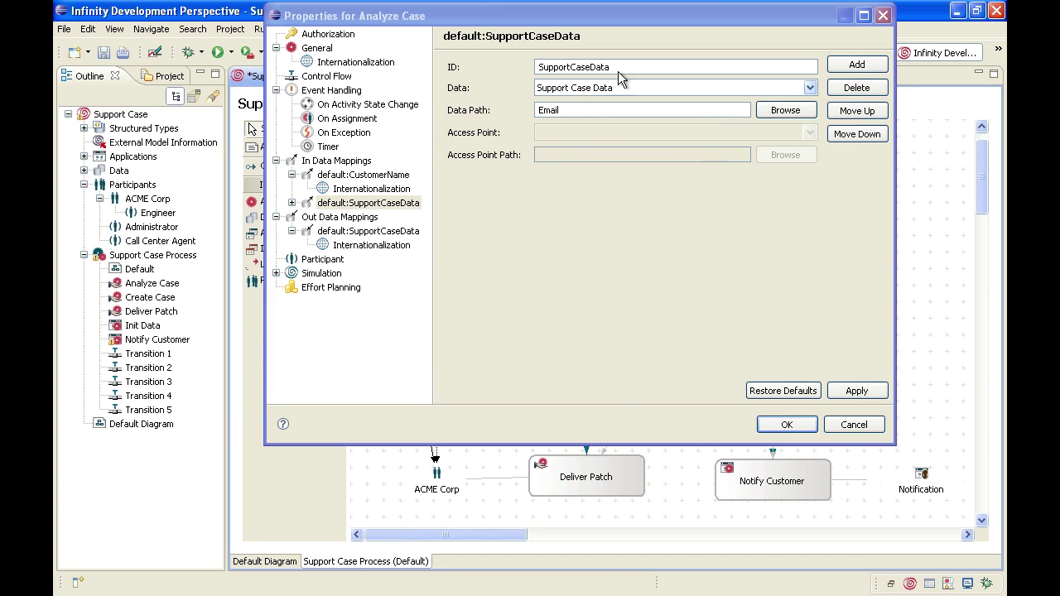
Step: Change the ID of Analyze Case's second in data mapping to CustomerEmail and apply it
left_click_drag(613, 67, 463, 62)
type("CustomerEmail")
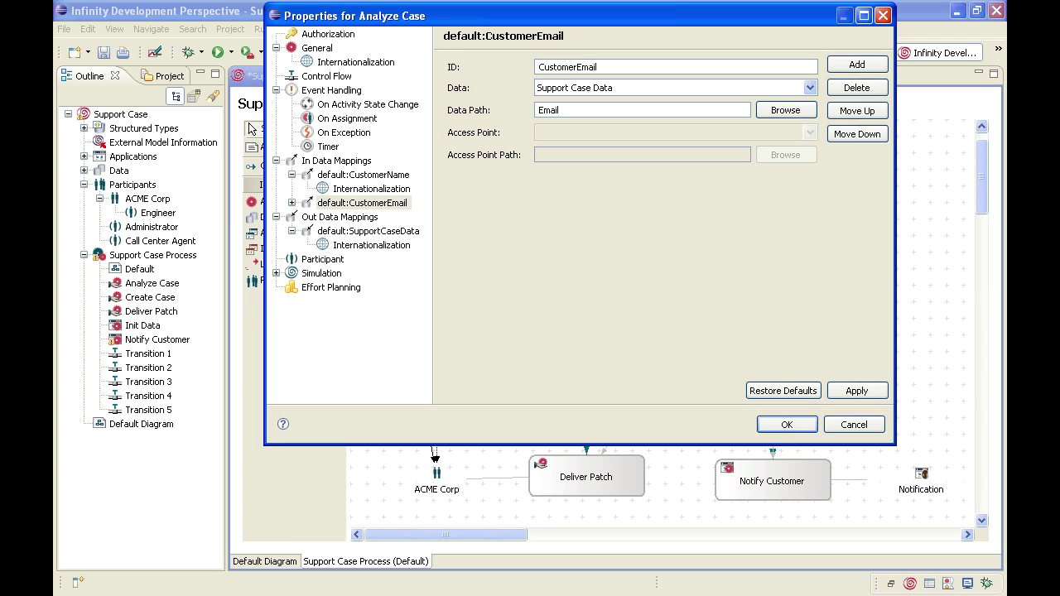
left_click(855, 391)
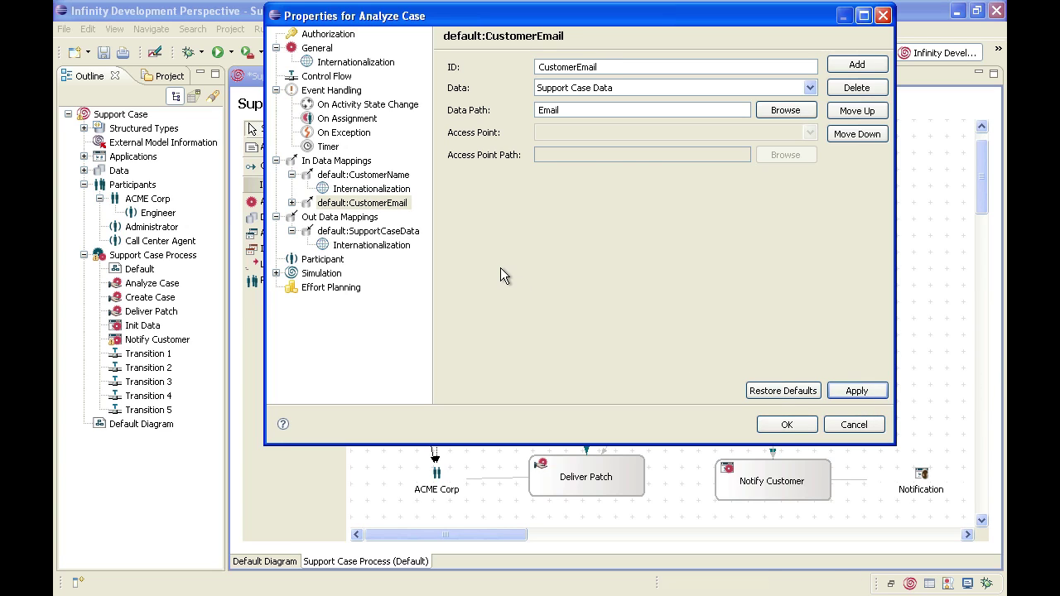
Step: Add a third in data mapping to Analyze Case using Support Case Data with the data path Product/Name and apply it
left_click(857, 65)
left_click(812, 87)
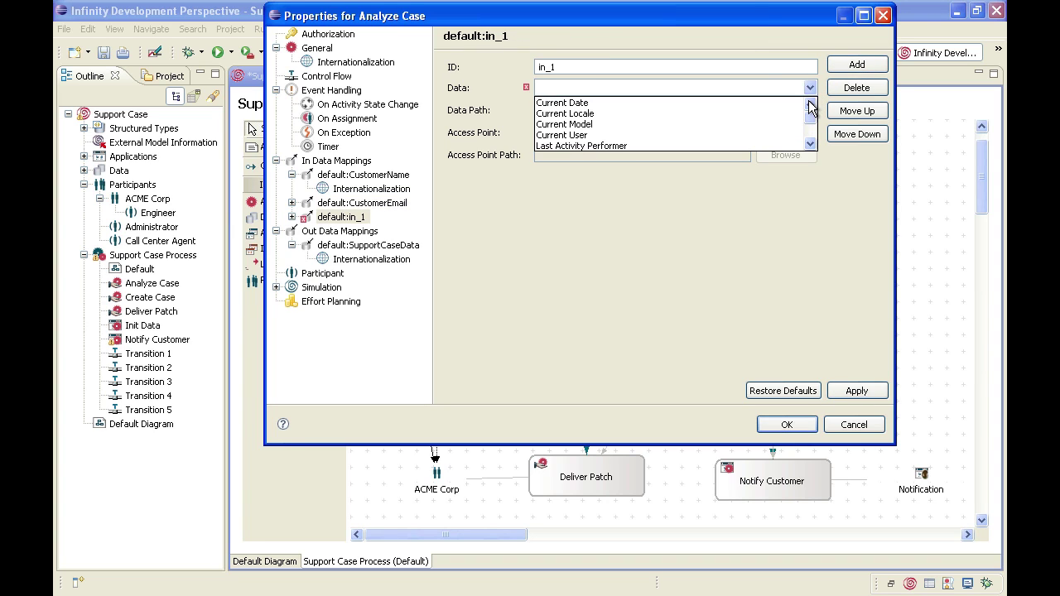
left_click_drag(814, 123, 814, 143)
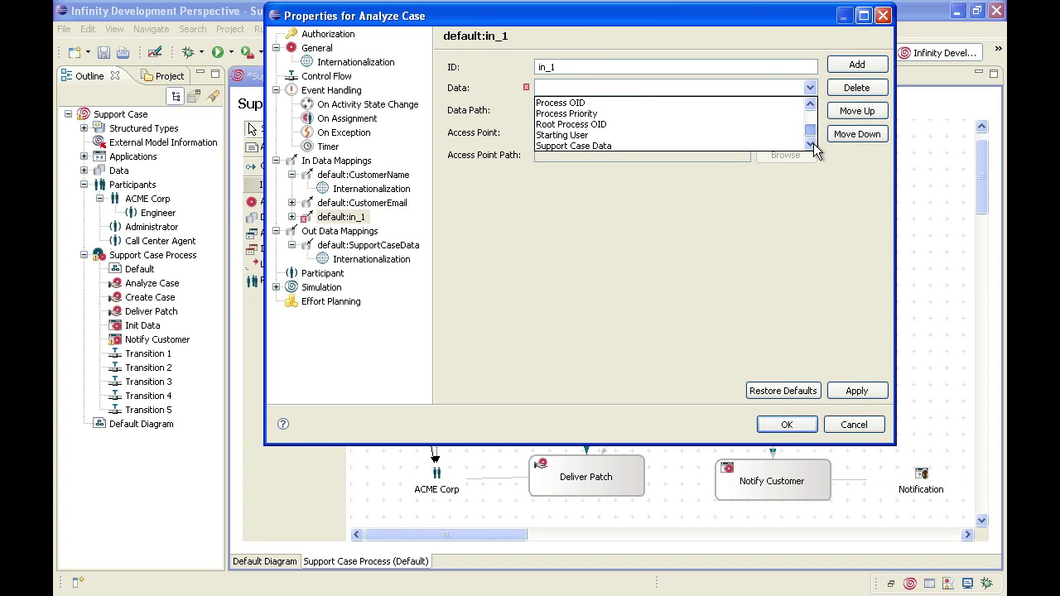
left_click(708, 149)
left_click(779, 111)
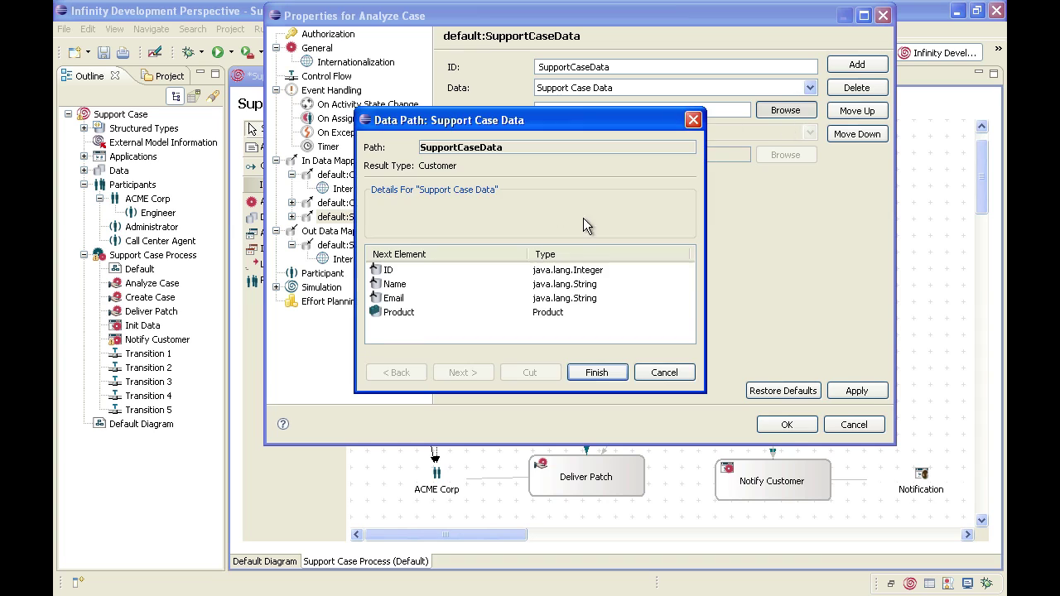
left_click(403, 313)
left_click(456, 372)
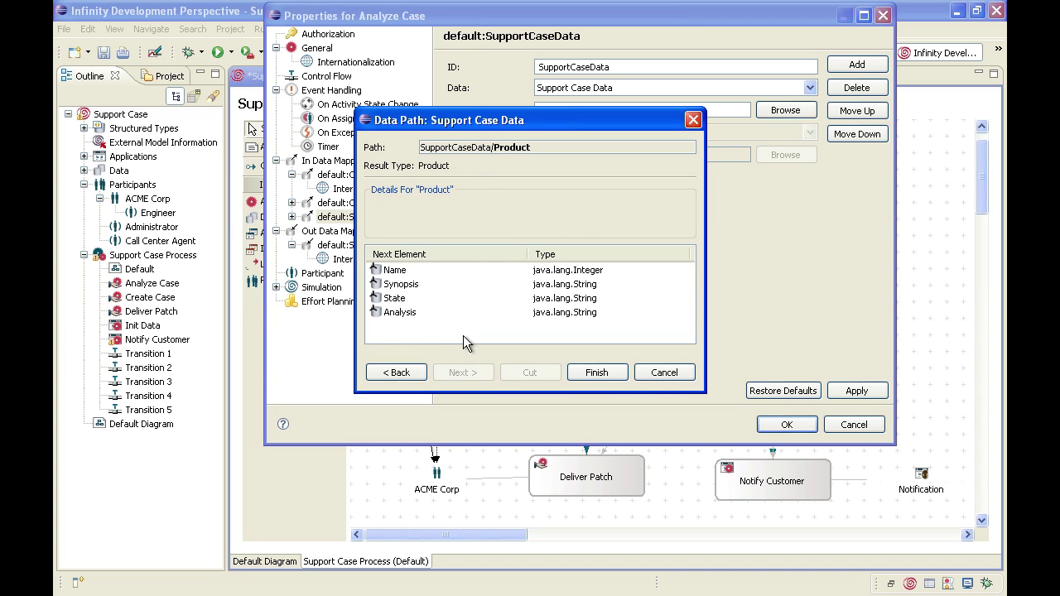
left_click(403, 272)
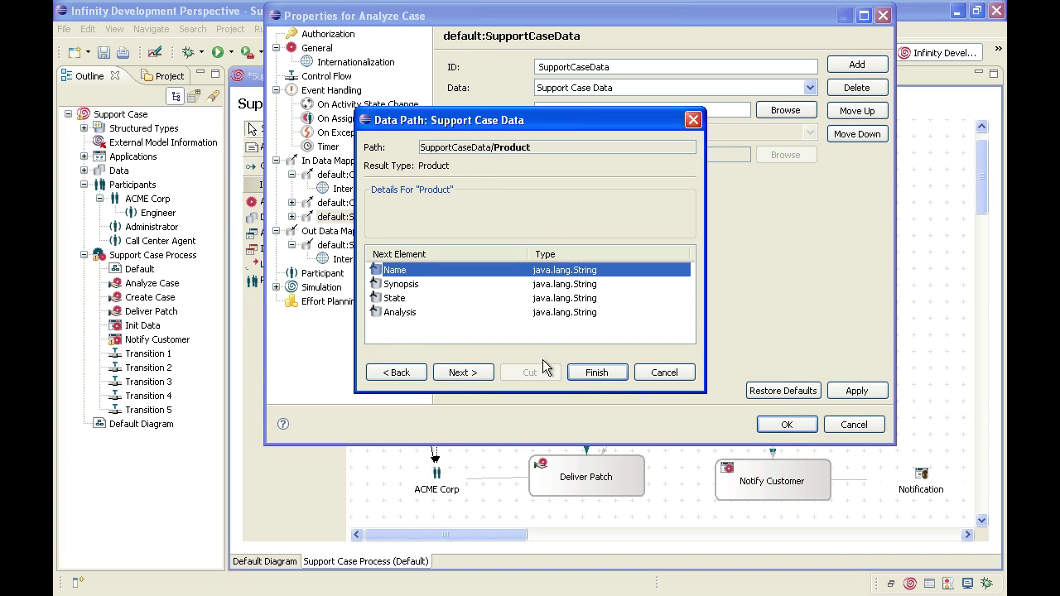
left_click(599, 374)
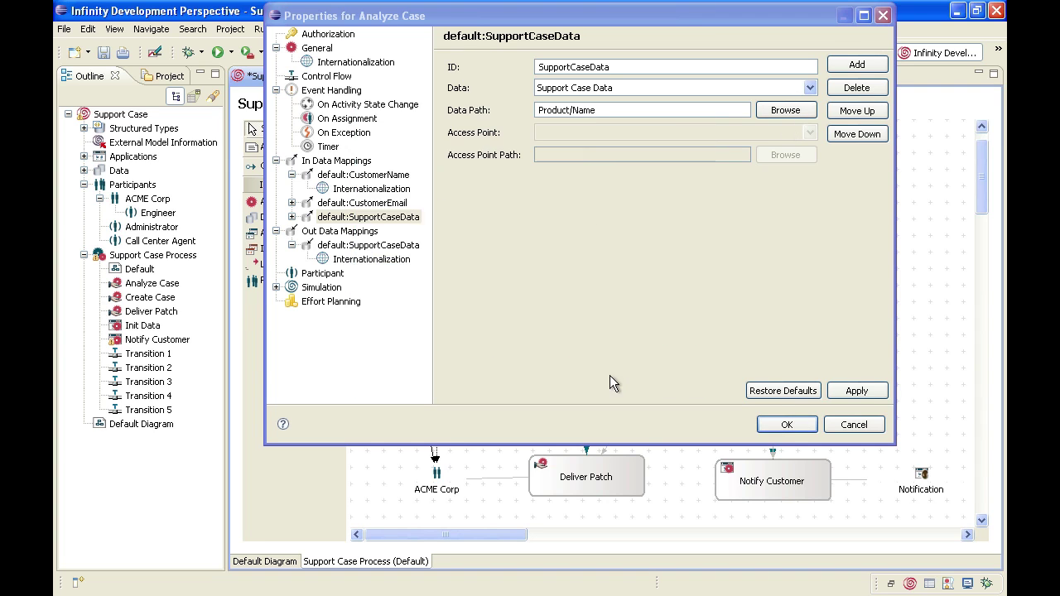
left_click(853, 393)
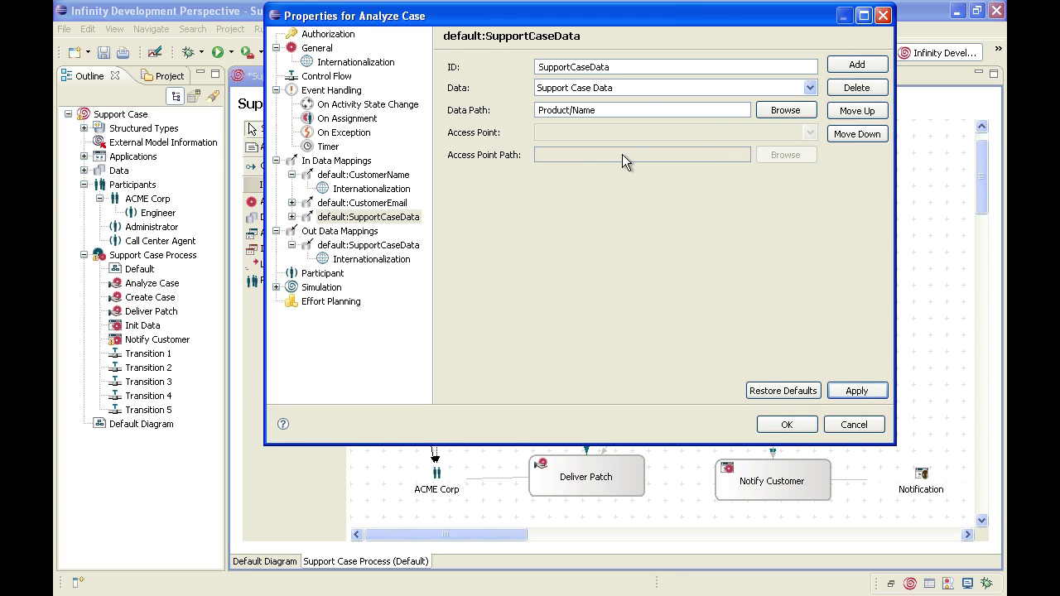
Step: Change the ID of Analyze Case's third in data mapping to ProductName and apply it
left_click_drag(623, 72, 466, 63)
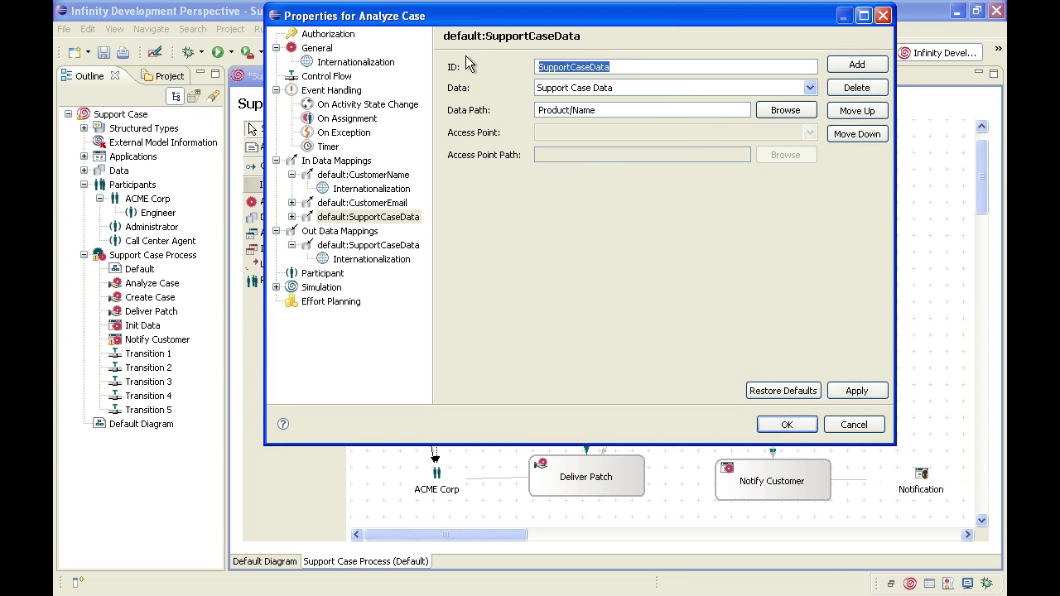
type("ProductName")
left_click(856, 391)
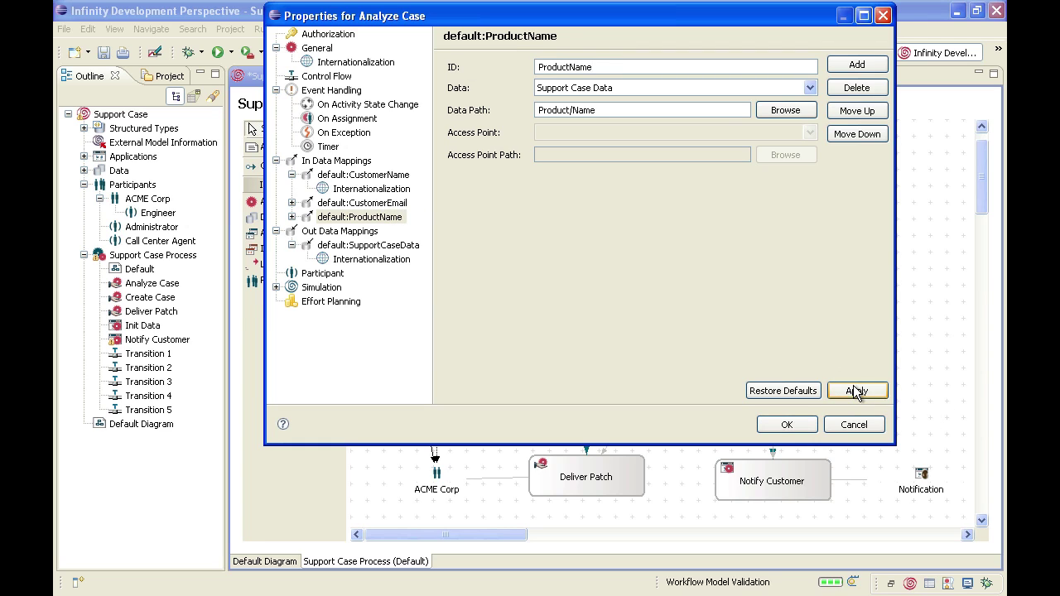
Step: Add a fourth in data mapping to Analyze Case using Support Case Data with the data path Product/Synopsis
left_click(869, 65)
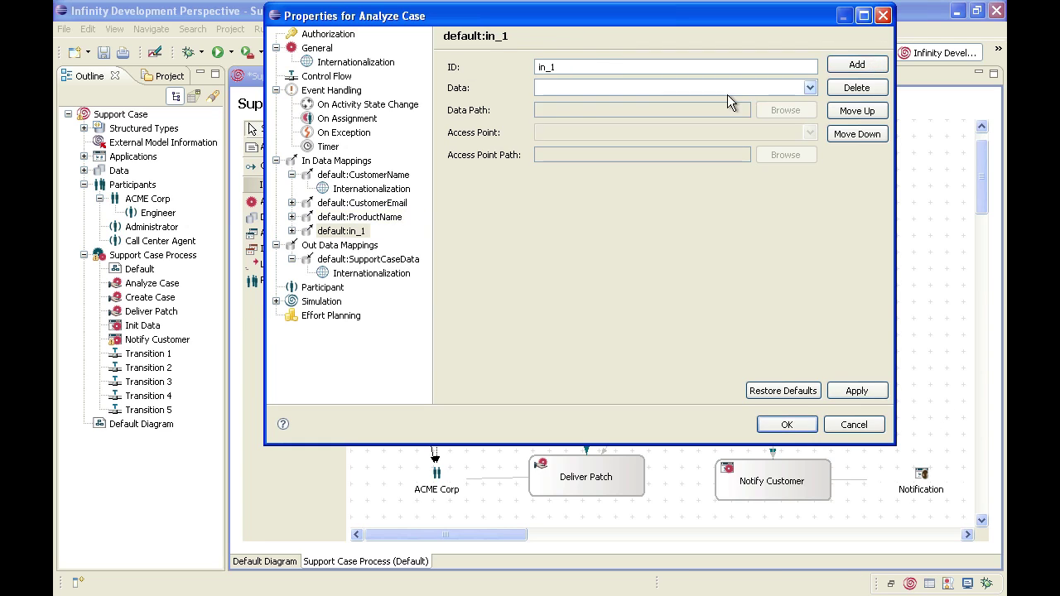
left_click(810, 87)
scroll(810, 128, "down", 3)
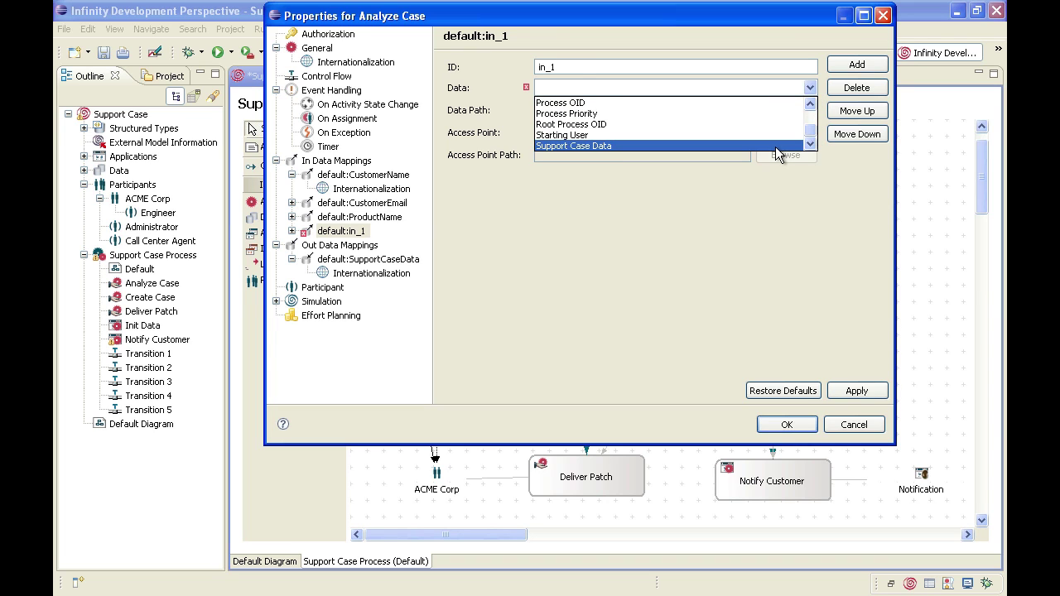
left_click(773, 146)
left_click(786, 110)
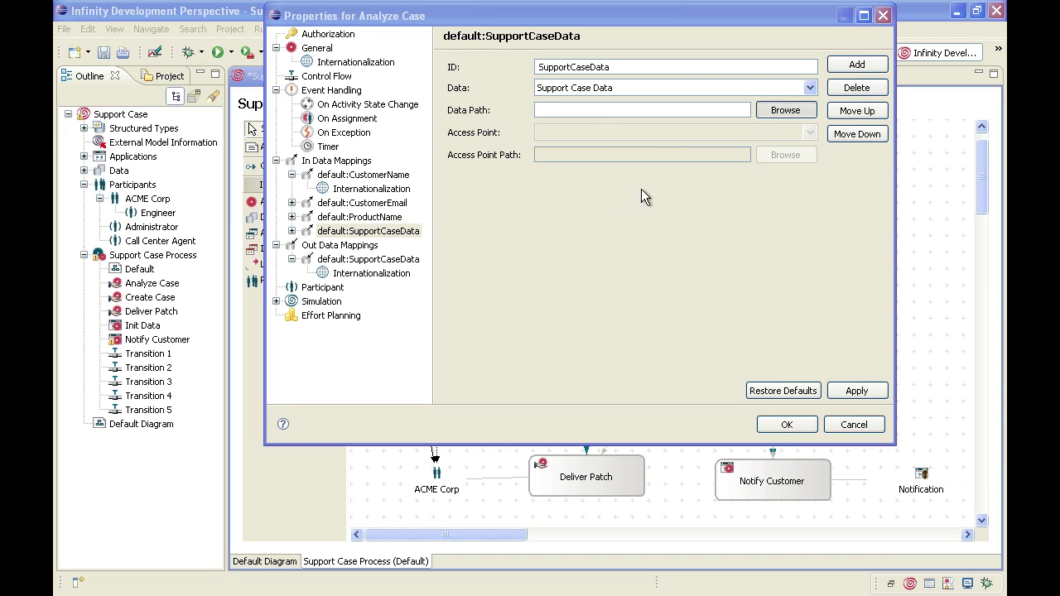
left_click(403, 312)
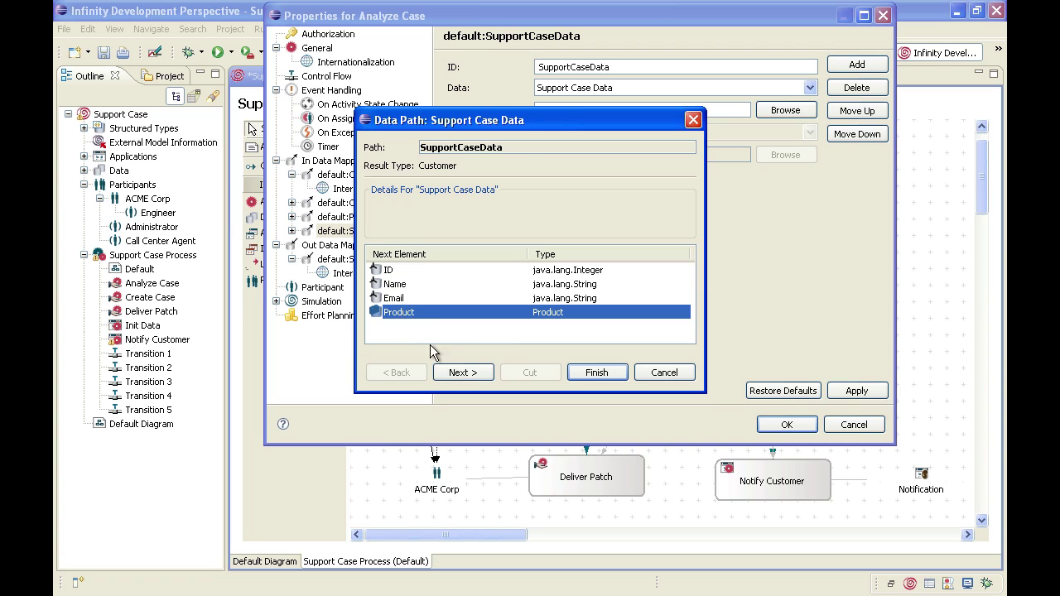
left_click(451, 368)
left_click(406, 287)
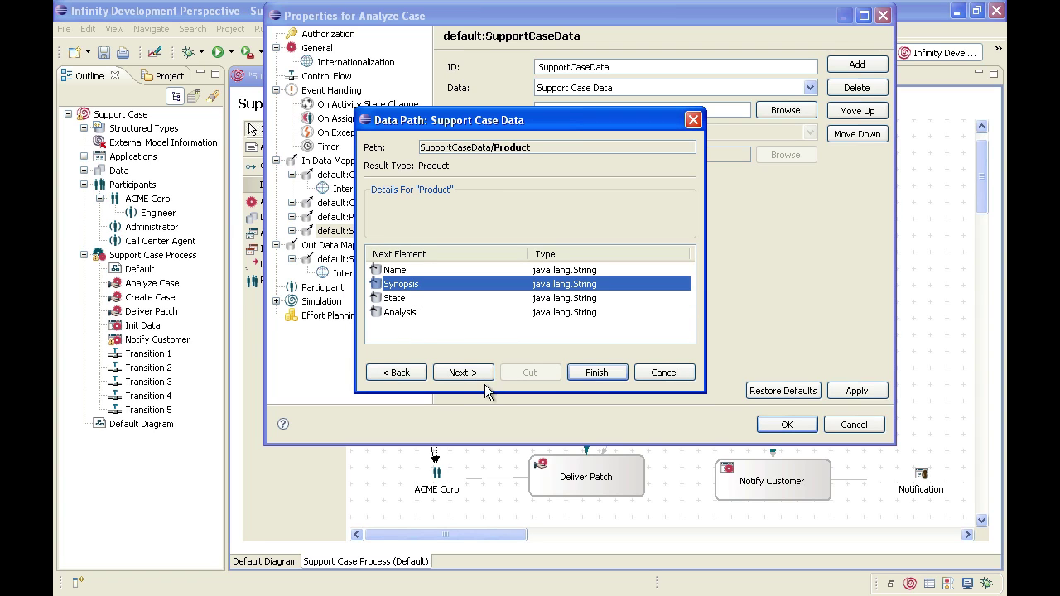
left_click(586, 373)
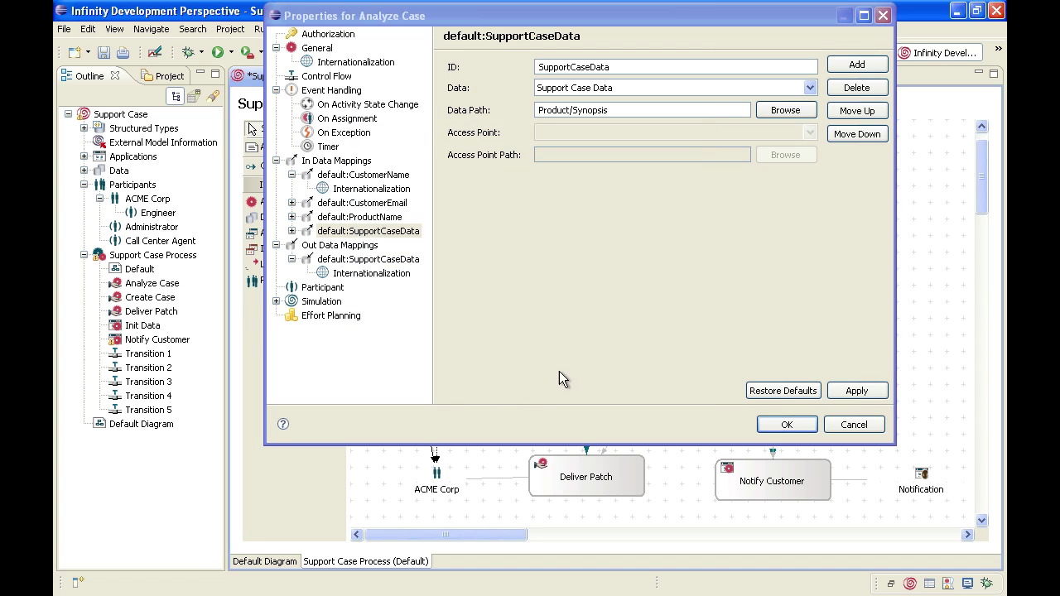
Step: Change the ID of Analyze Case's fourth in data mapping to ProductSynopsis and apply it
double_click(632, 65)
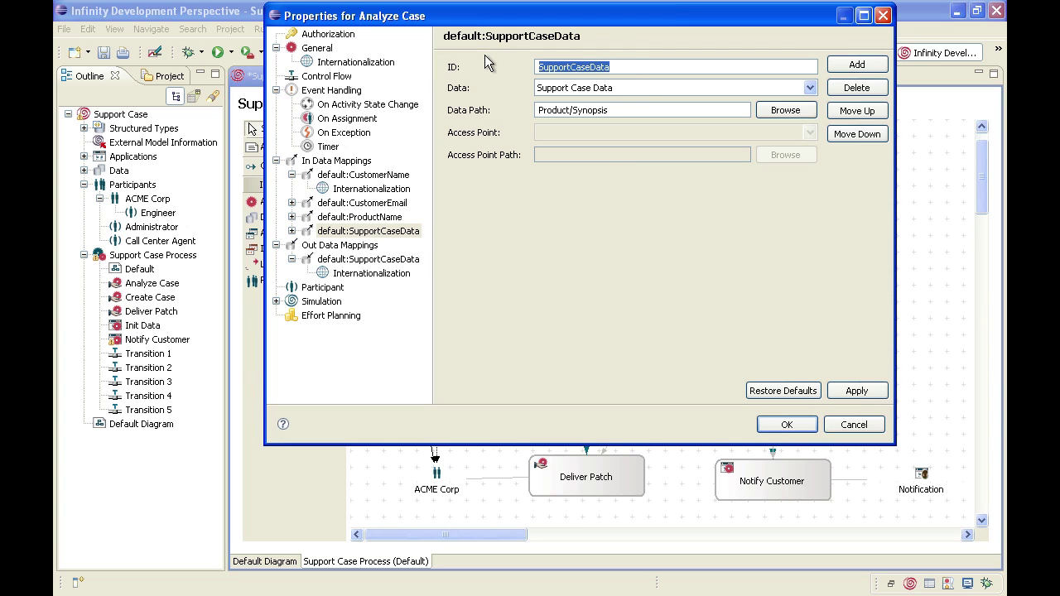
type("ProductSynopsis")
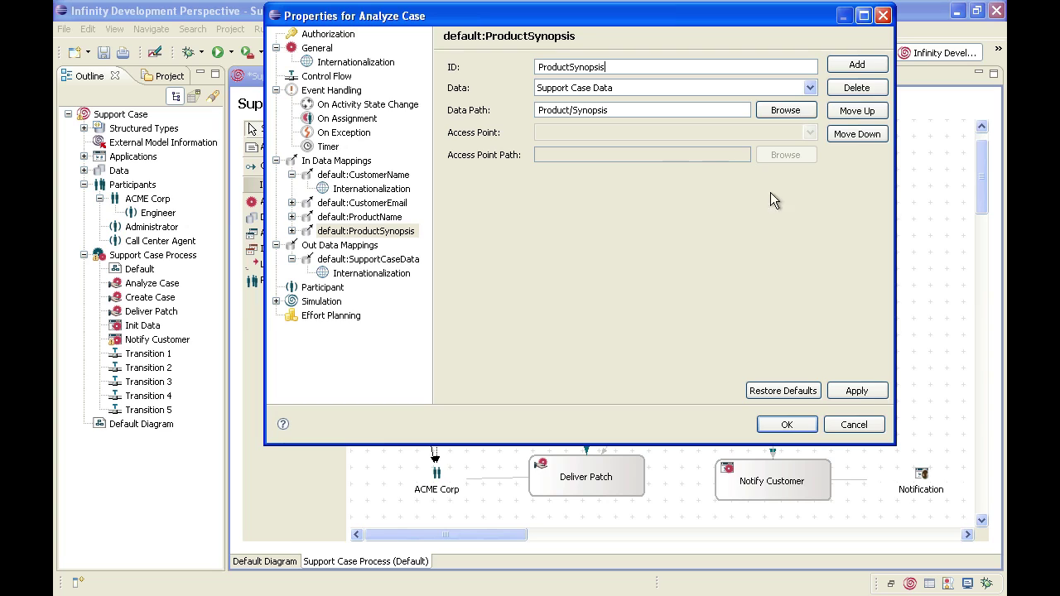
left_click(850, 389)
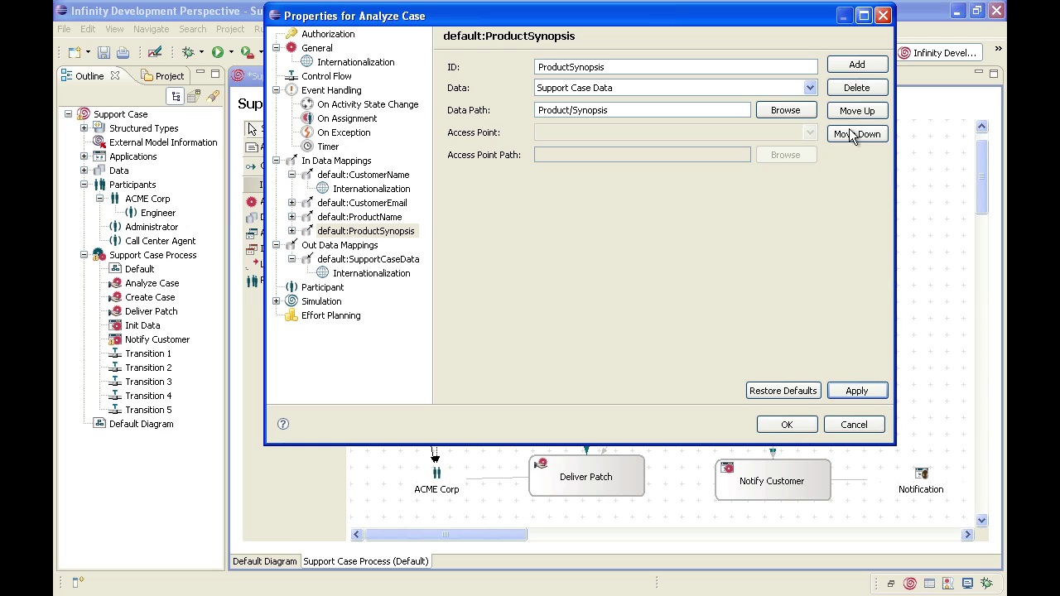
Step: Add a fifth in data mapping to Analyze Case using Support Case Data with the data path Product/State
left_click(857, 65)
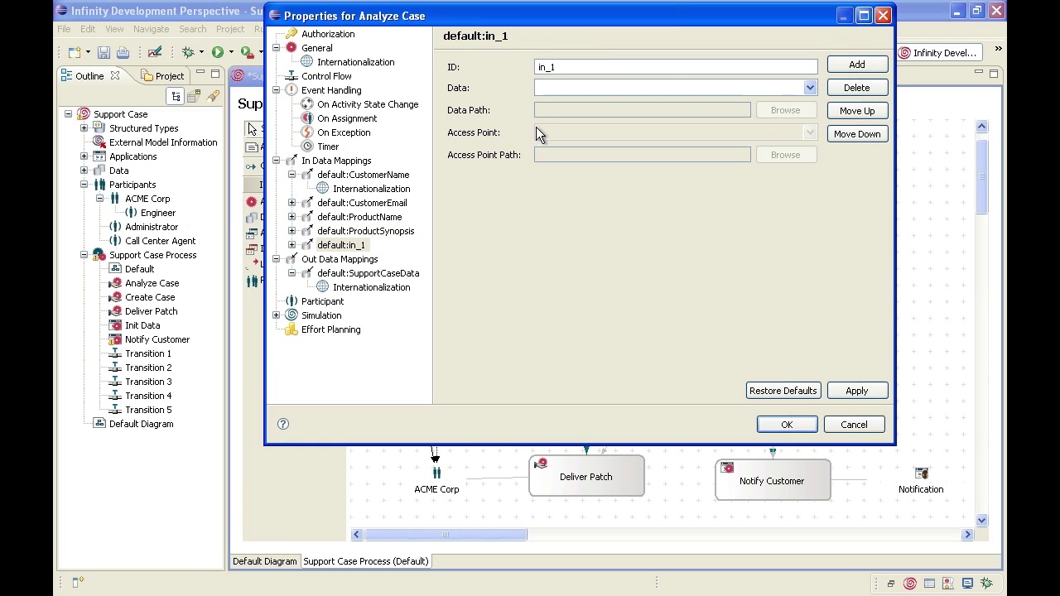
left_click(809, 88)
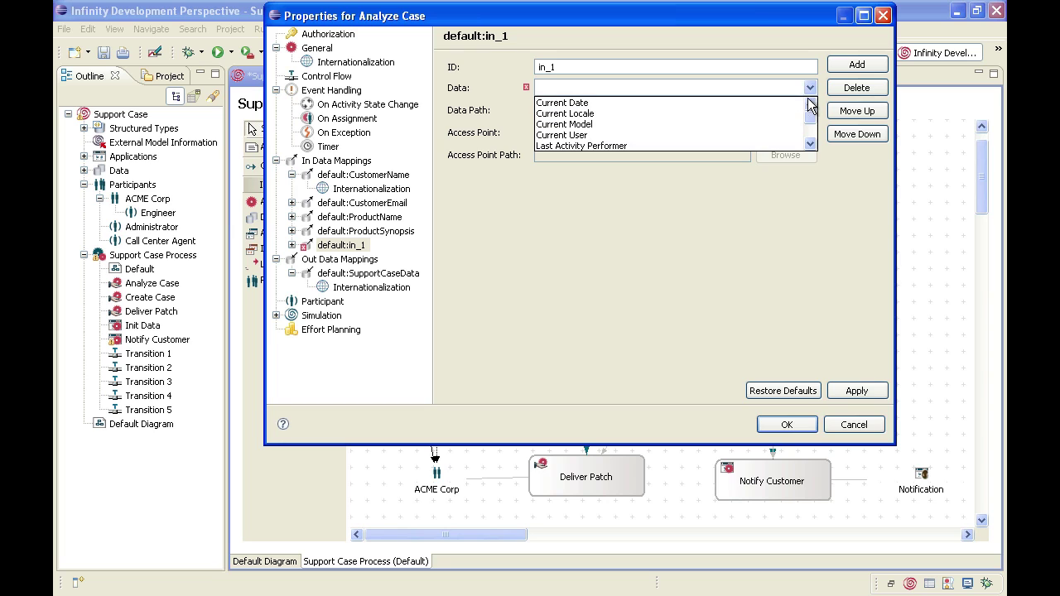
left_click(811, 146)
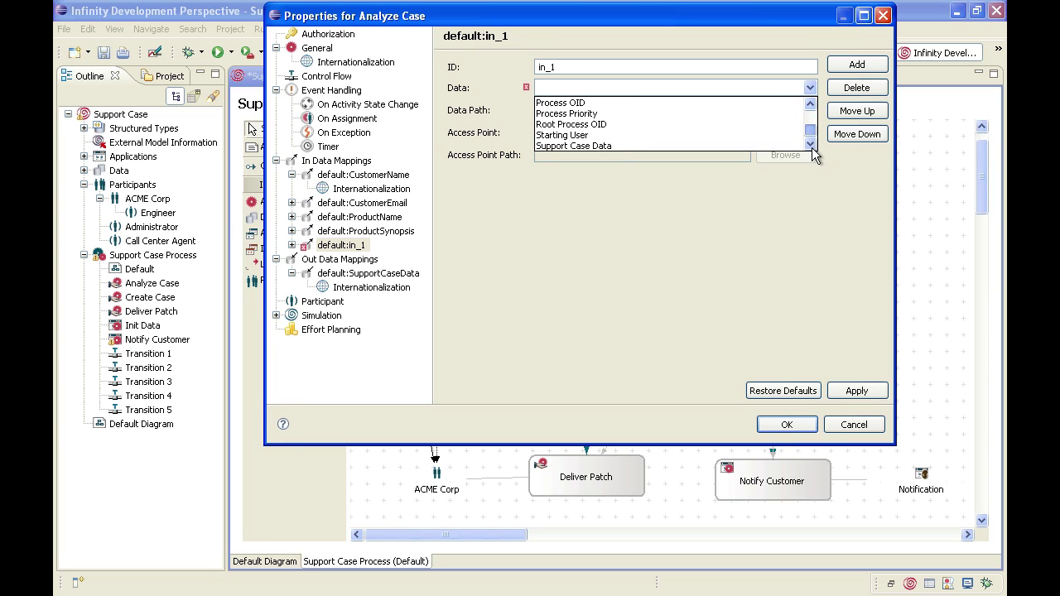
left_click(730, 148)
left_click(778, 113)
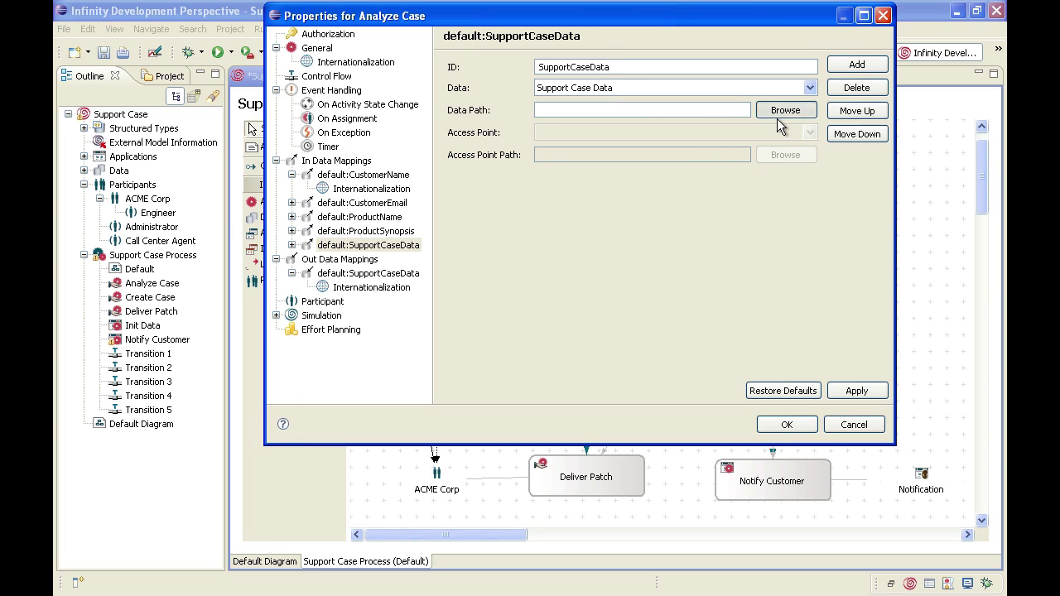
left_click(395, 313)
left_click(457, 372)
left_click(392, 300)
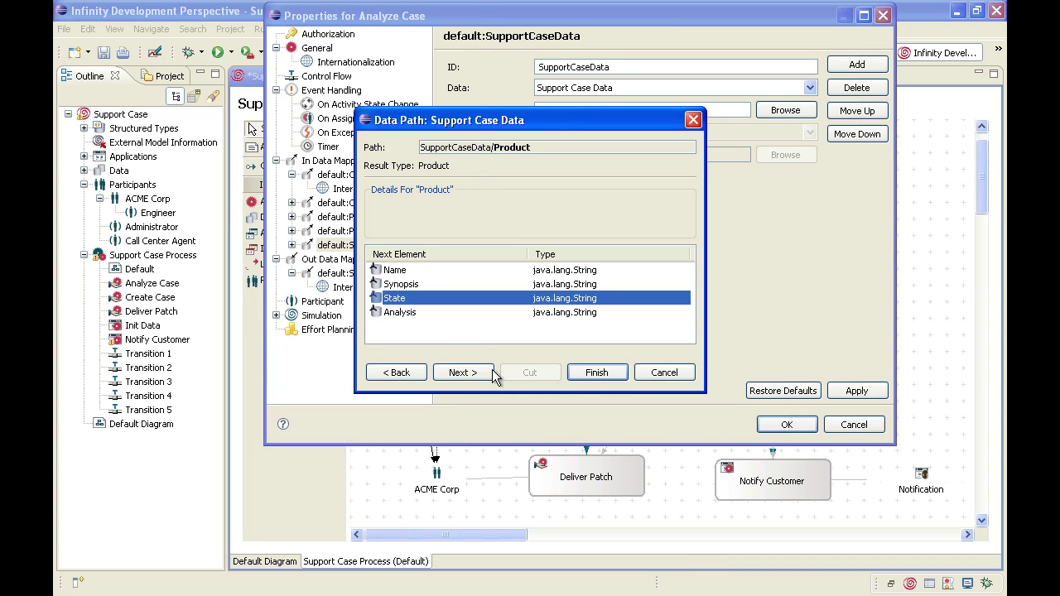
left_click(603, 375)
Step: Change the ID of Analyze Case's fifth in data mapping to CaseState and apply it
double_click(618, 66)
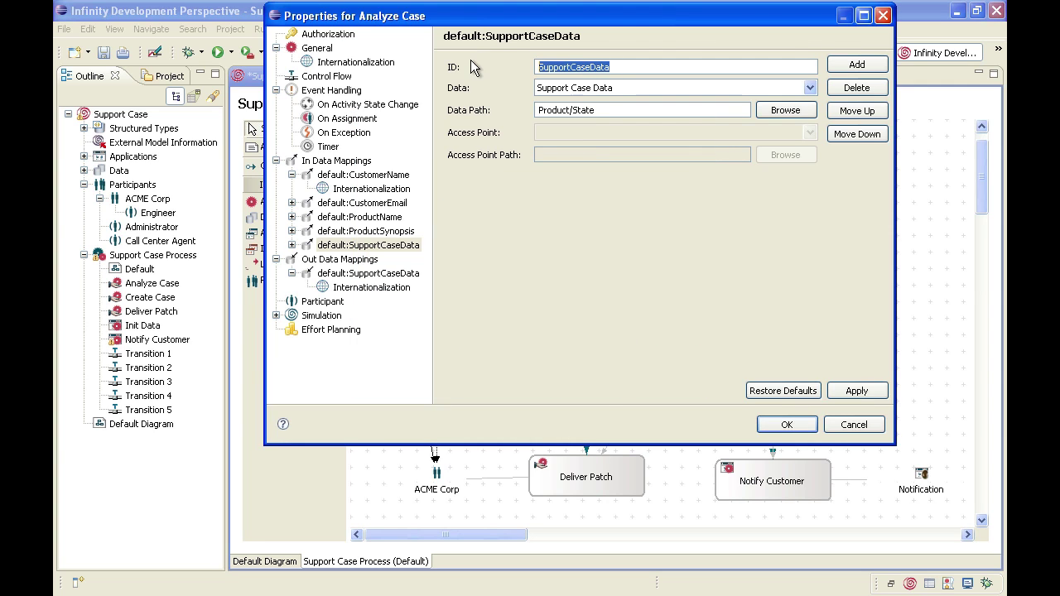
type("CaseState")
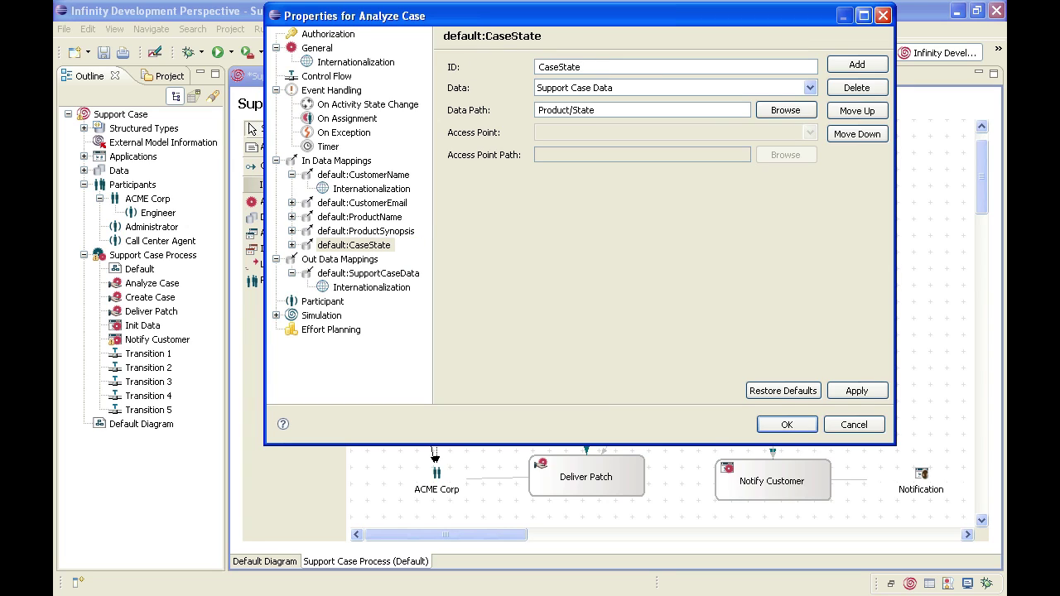
left_click(857, 391)
Step: Add a sixth in data mapping to Analyze Case using Support Case Data with the data path Product/Analysis
left_click(840, 65)
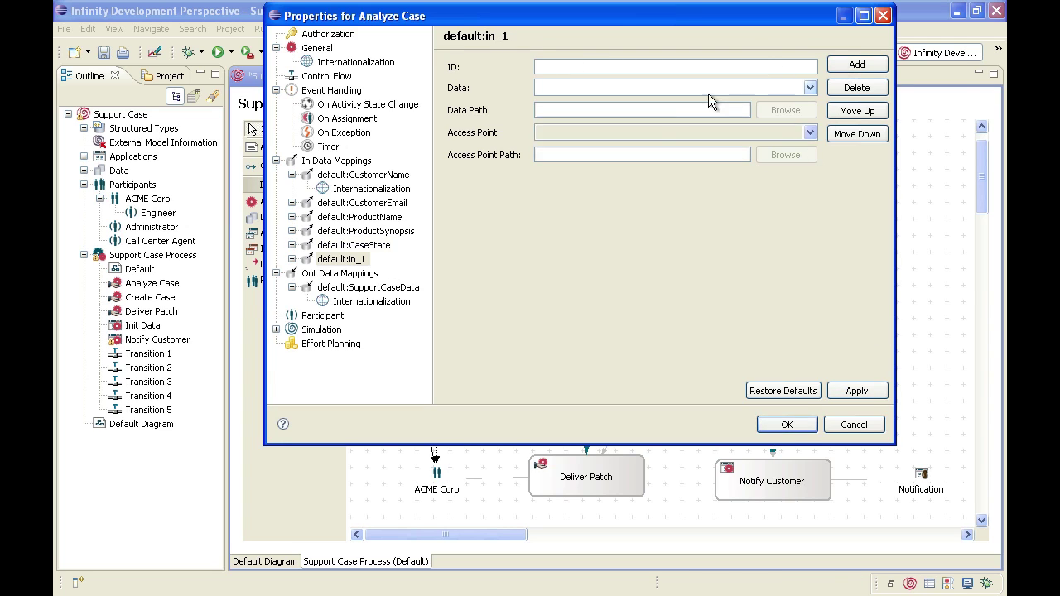
left_click(809, 88)
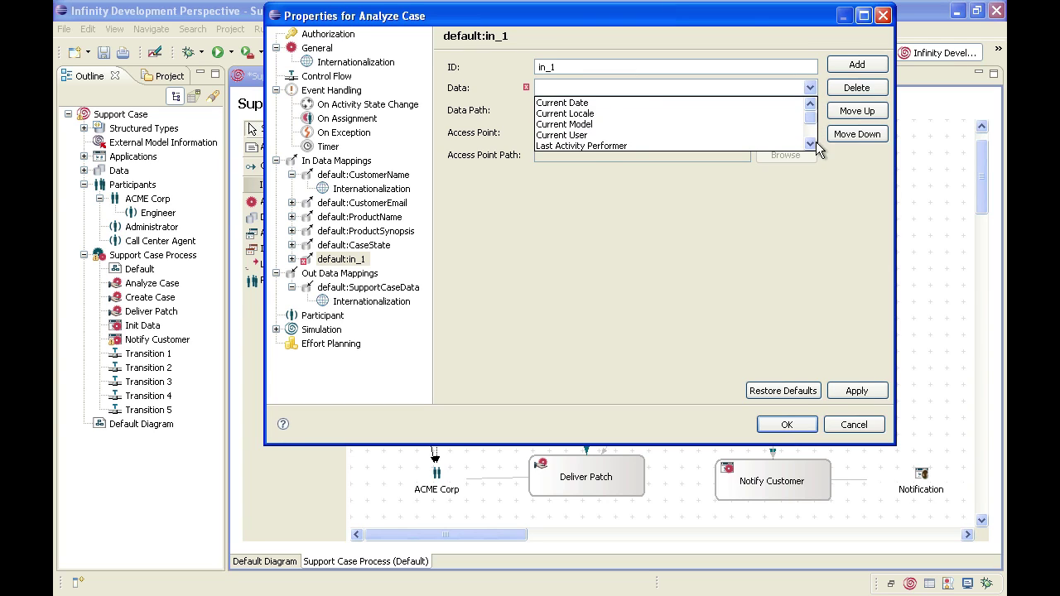
left_click_drag(810, 119, 810, 146)
left_click(674, 143)
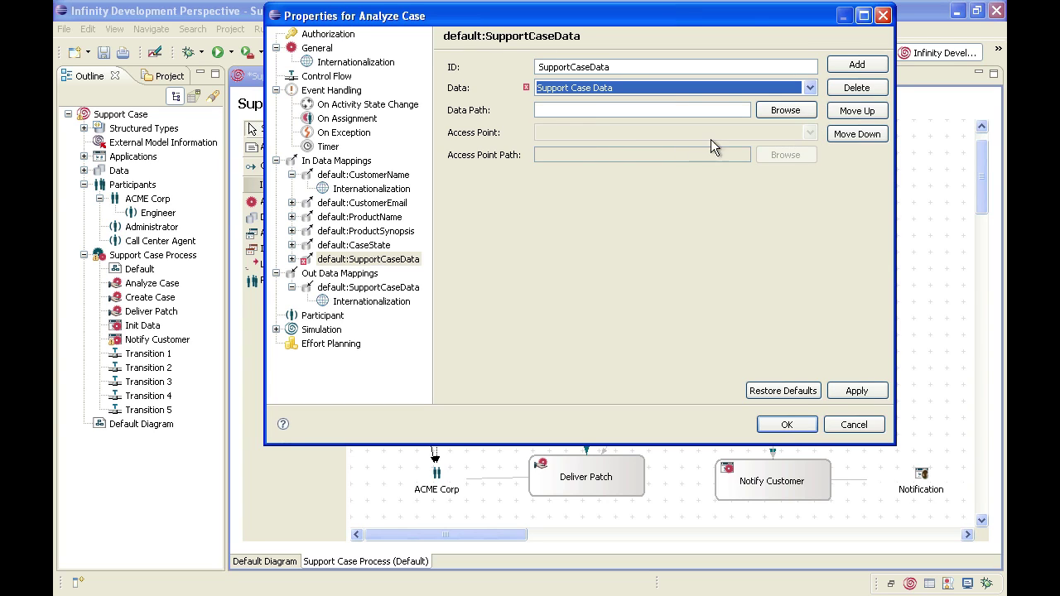
left_click(783, 111)
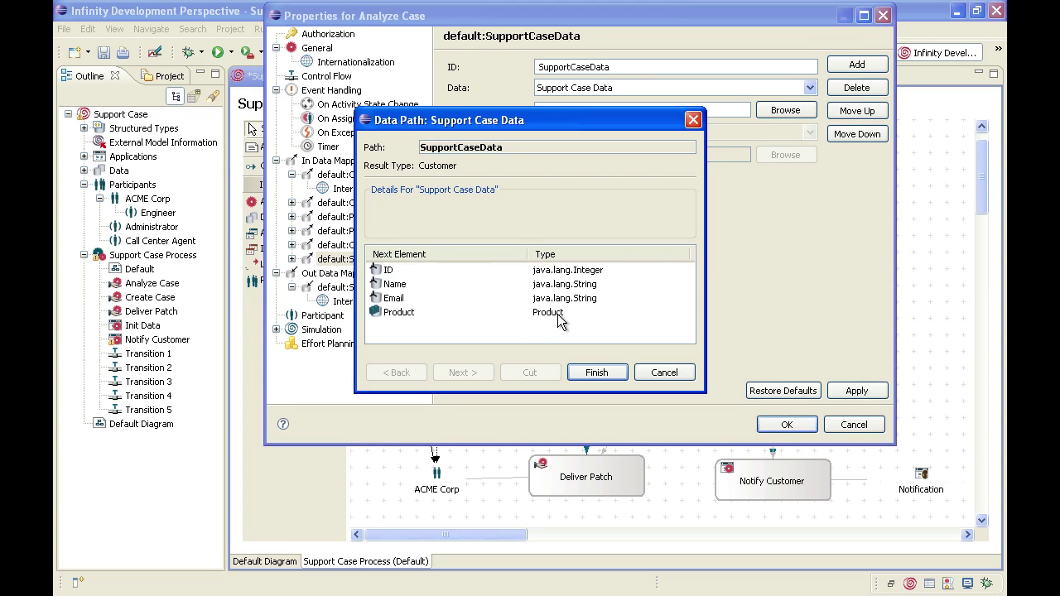
left_click(400, 313)
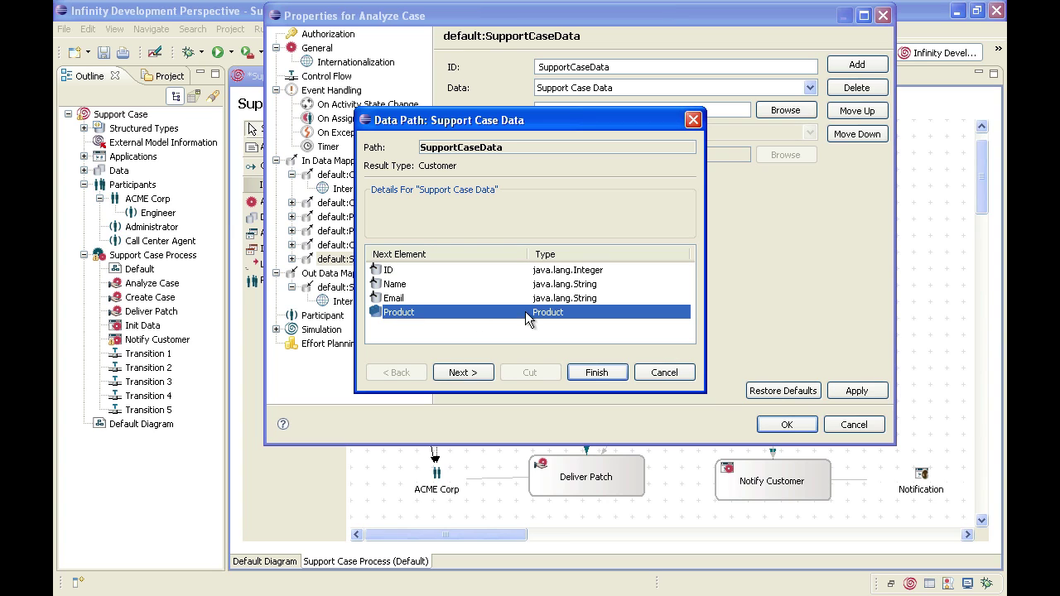
left_click(467, 373)
left_click(400, 313)
left_click(604, 374)
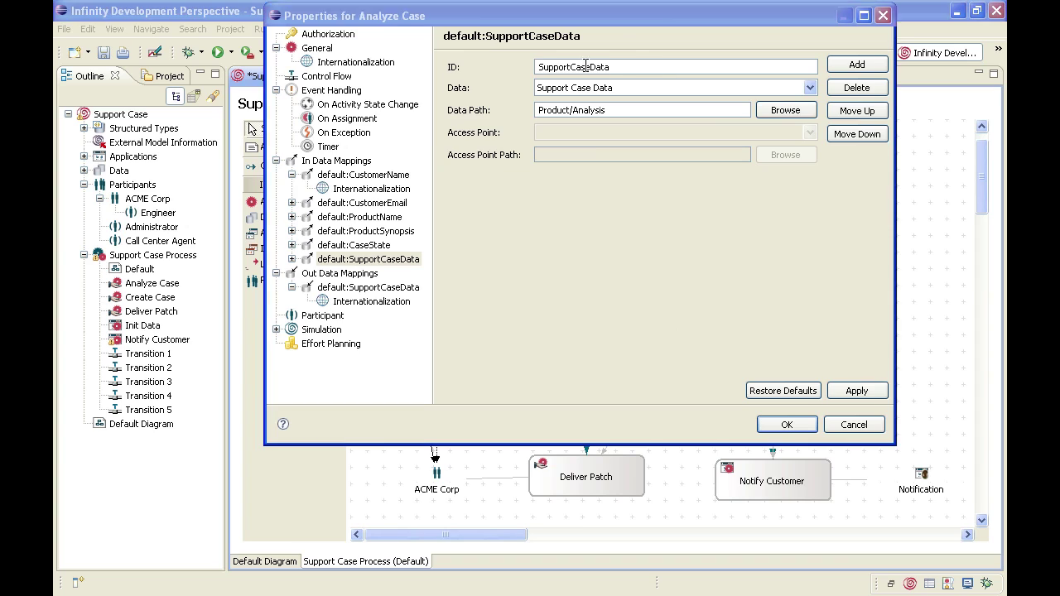
Step: Change the ID of Analyze Case's sixth in data mapping to CaseAnalysis and apply it
double_click(580, 67)
type("CaseAnal")
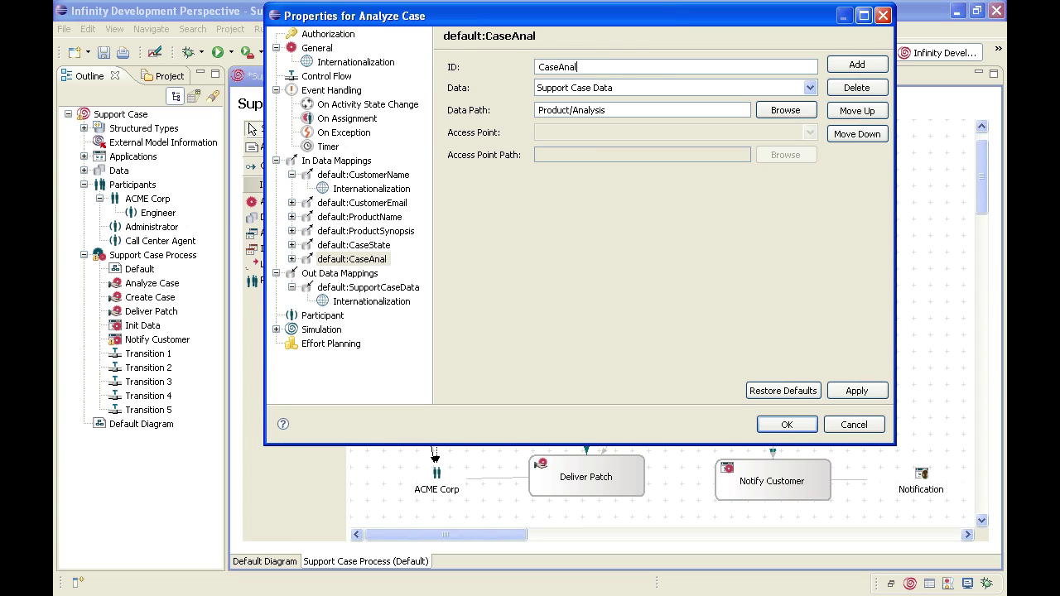
type("ysis")
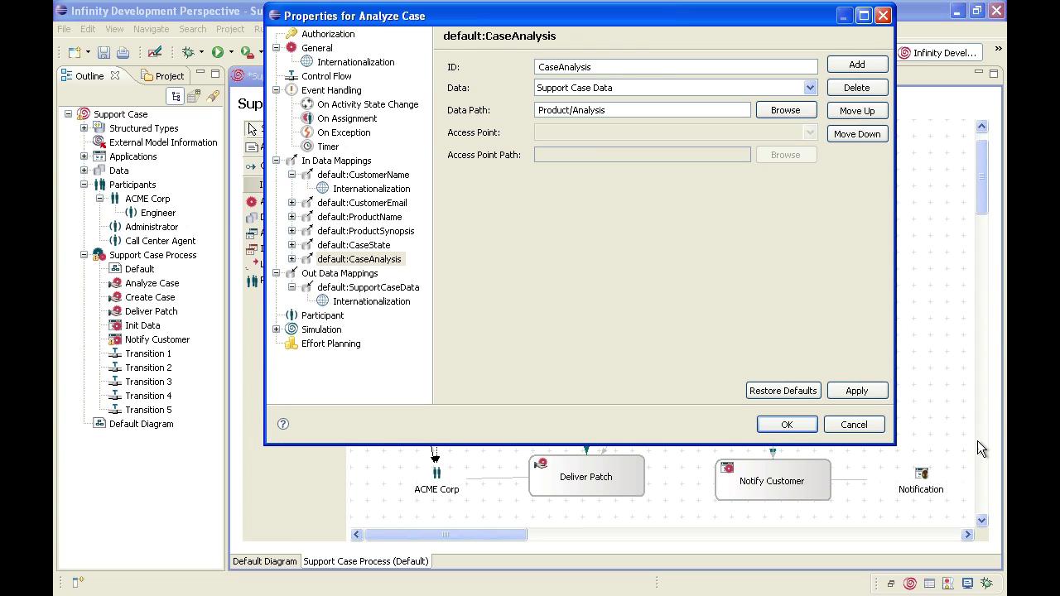
left_click(857, 391)
left_click(858, 391)
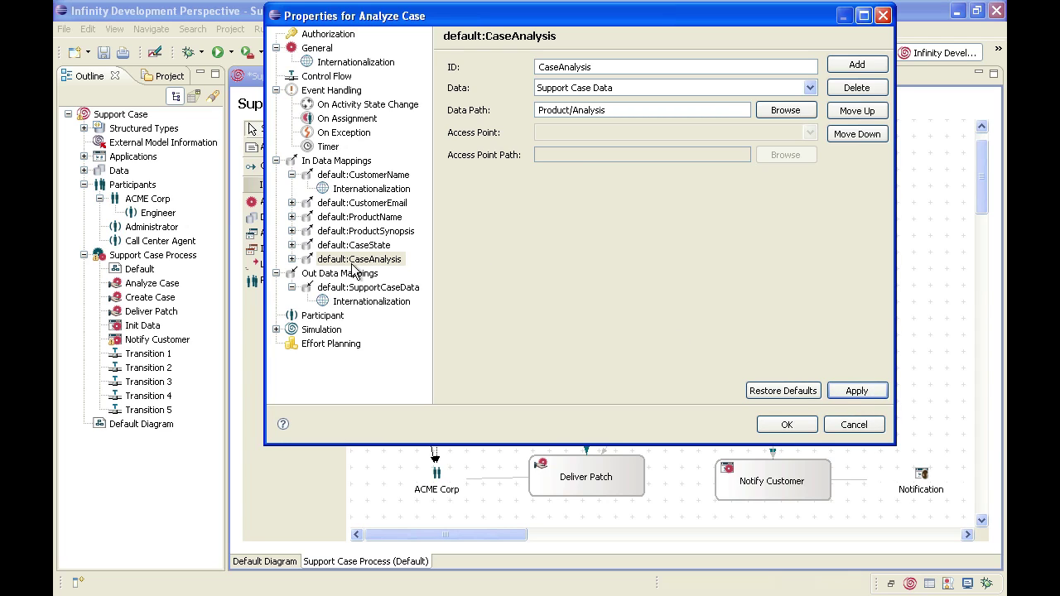
Step: Set the data path of Analyze Case's existing out data mapping to Product/State and its ID to CaseState, and apply the changes
left_click(291, 175)
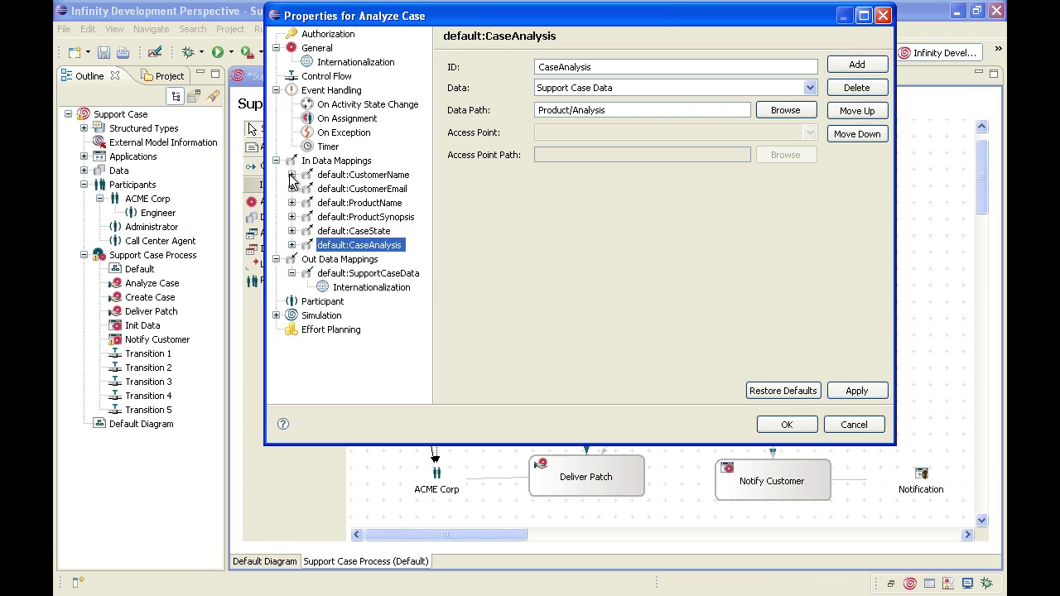
left_click(324, 261)
left_click(335, 274)
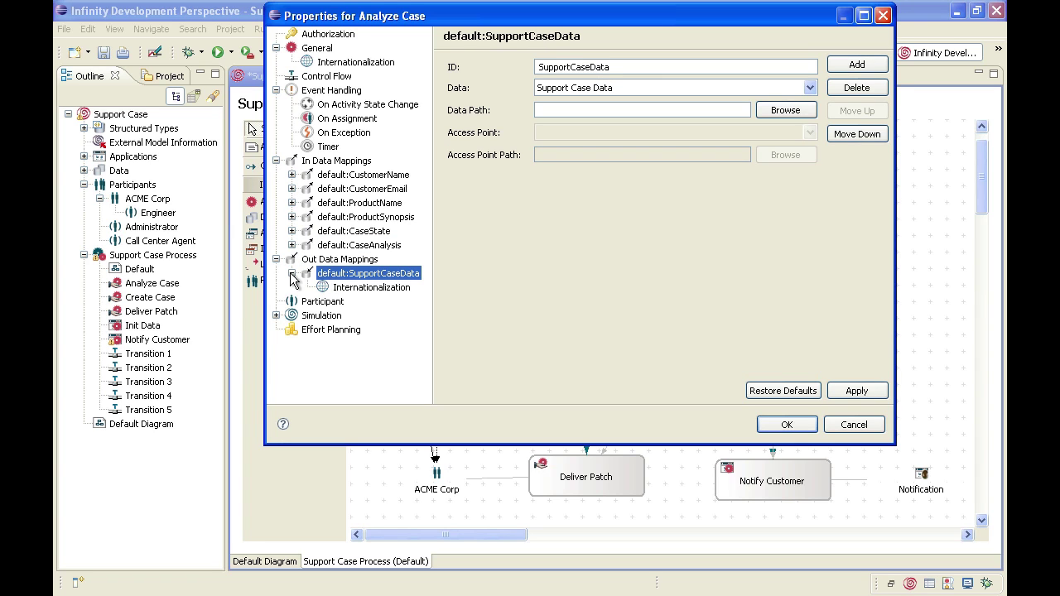
left_click(291, 273)
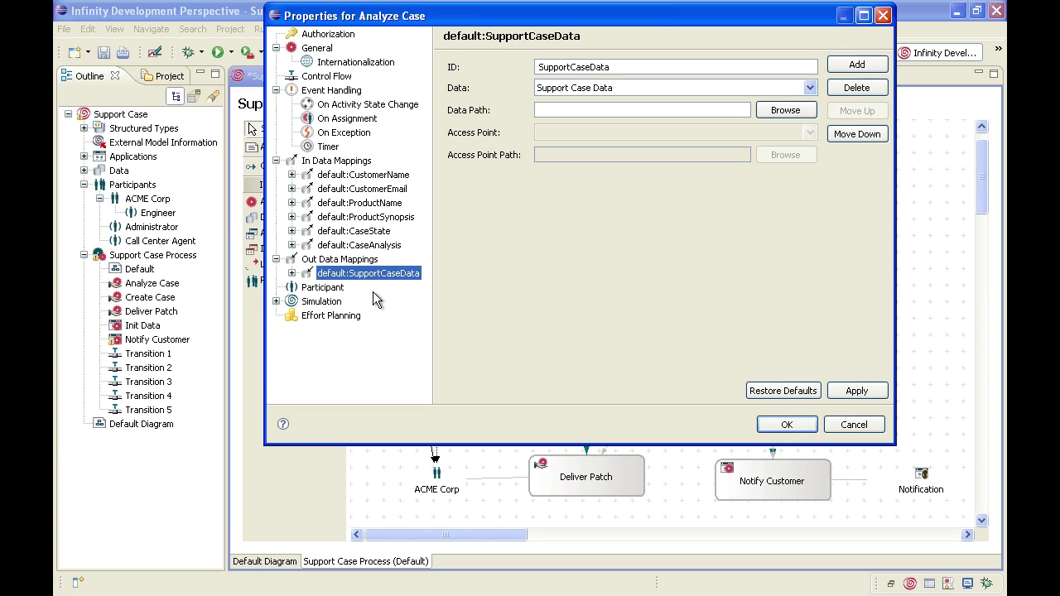
left_click(784, 110)
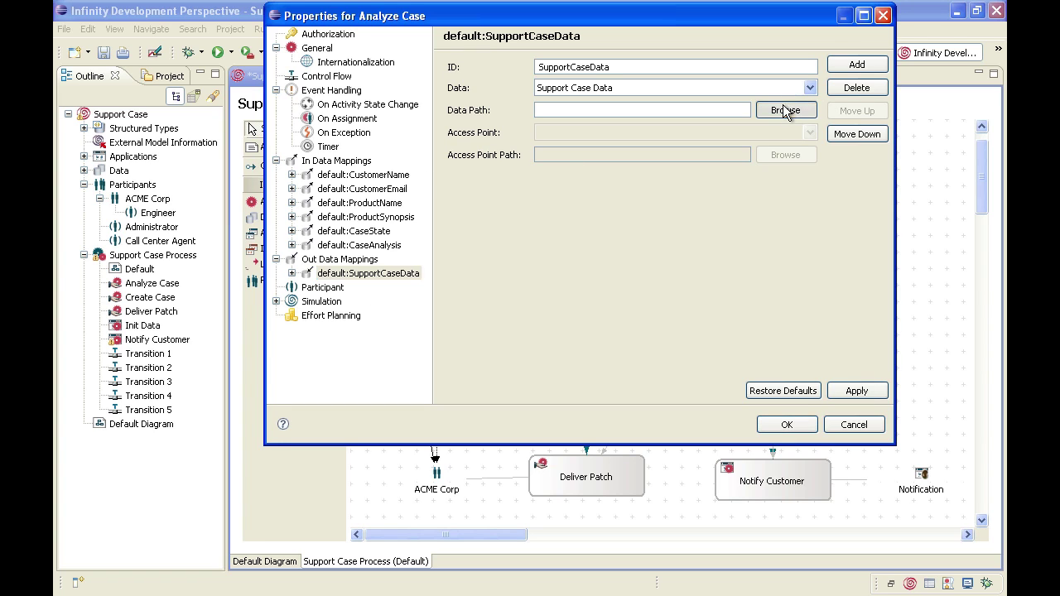
left_click(403, 312)
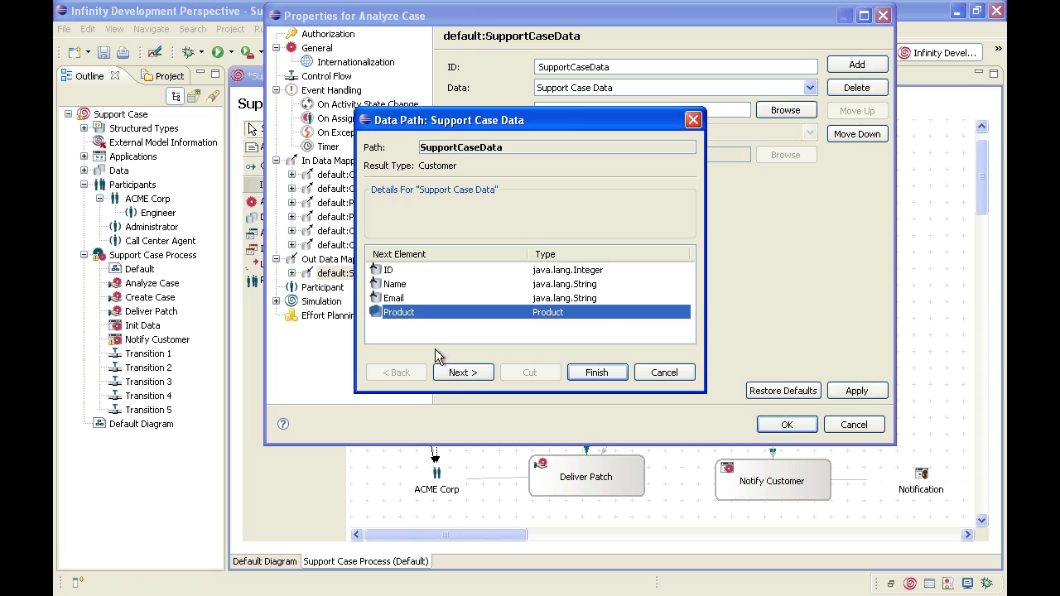
left_click(462, 373)
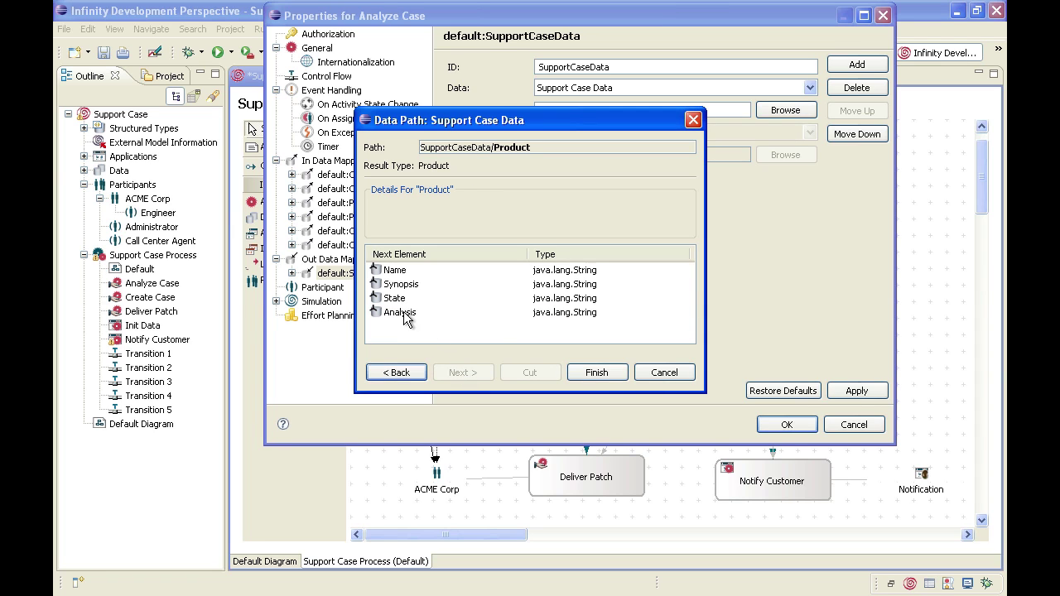
left_click(395, 300)
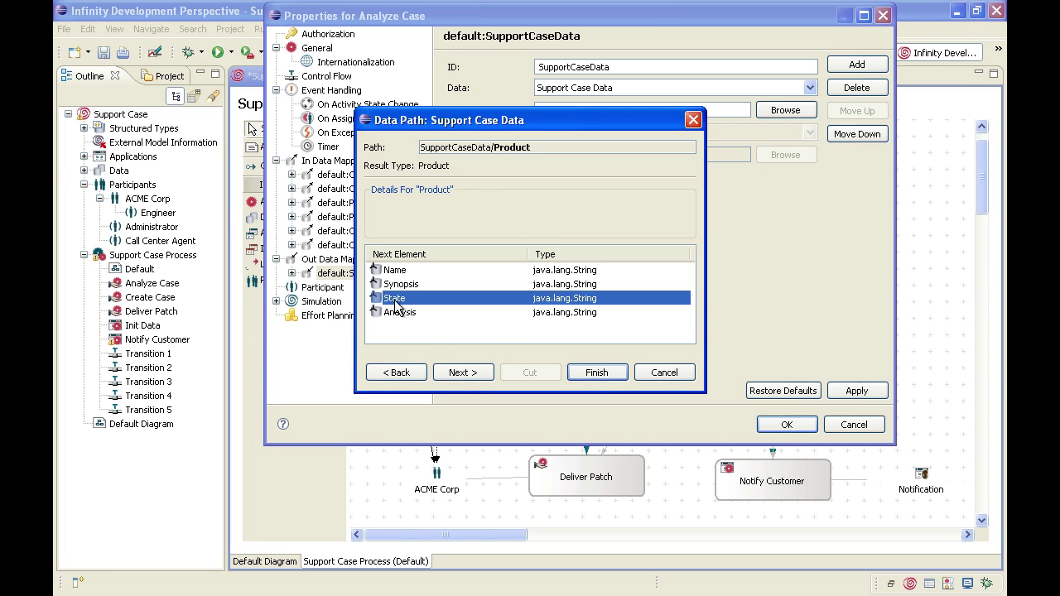
left_click(596, 373)
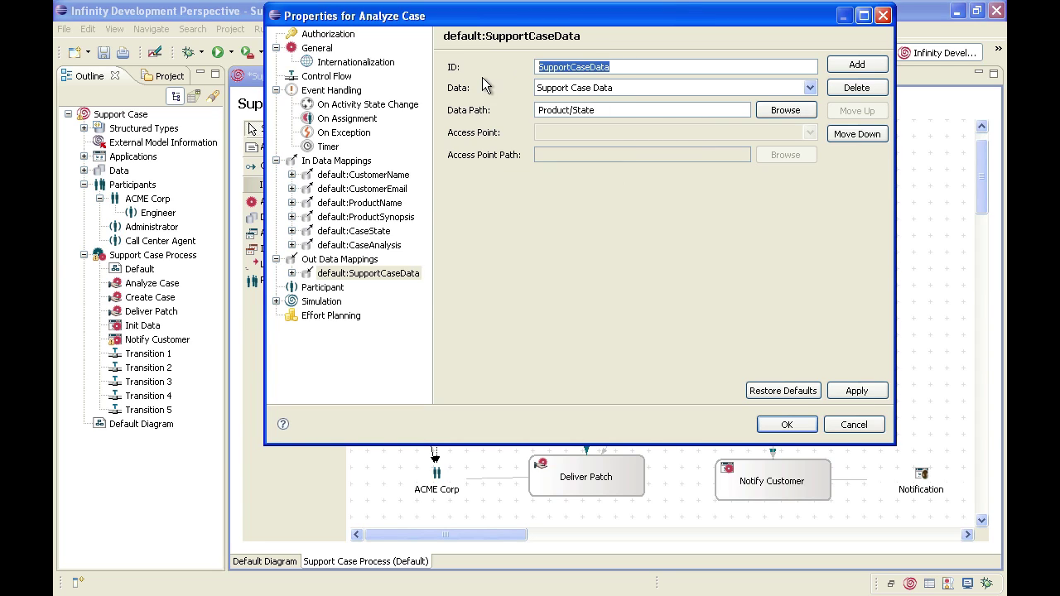
type("CaseState")
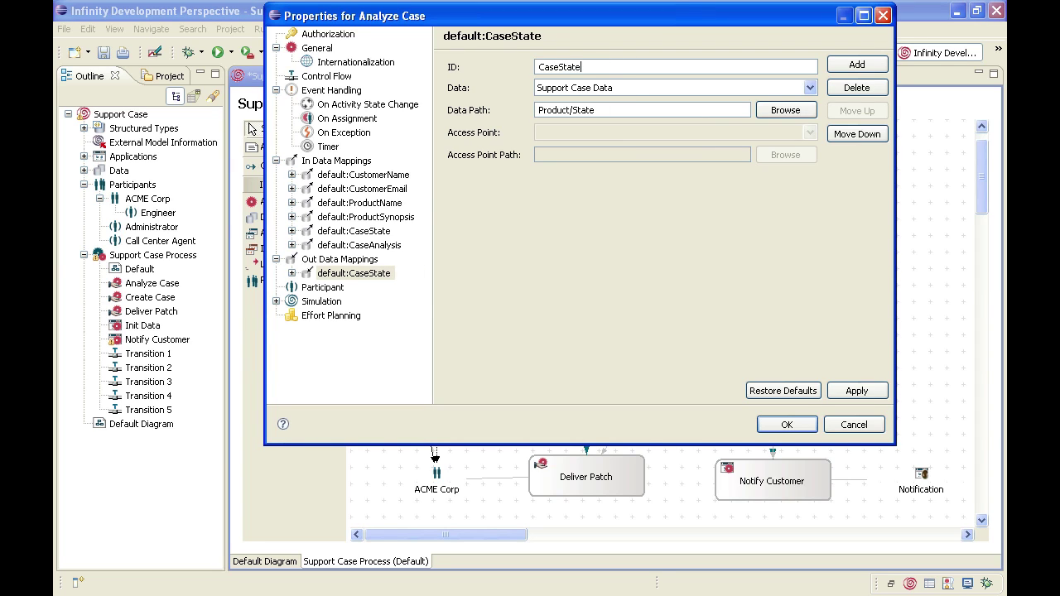
left_click(876, 392)
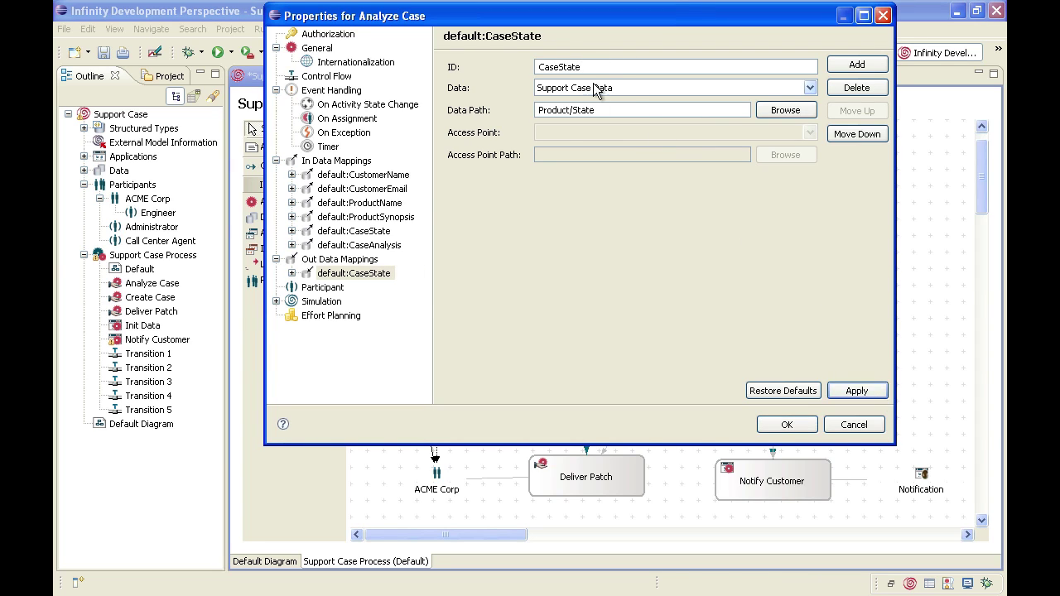
Step: Add a second out data mapping to Analyze Case using Support Case Data with the data path Product/Analysis
left_click(856, 64)
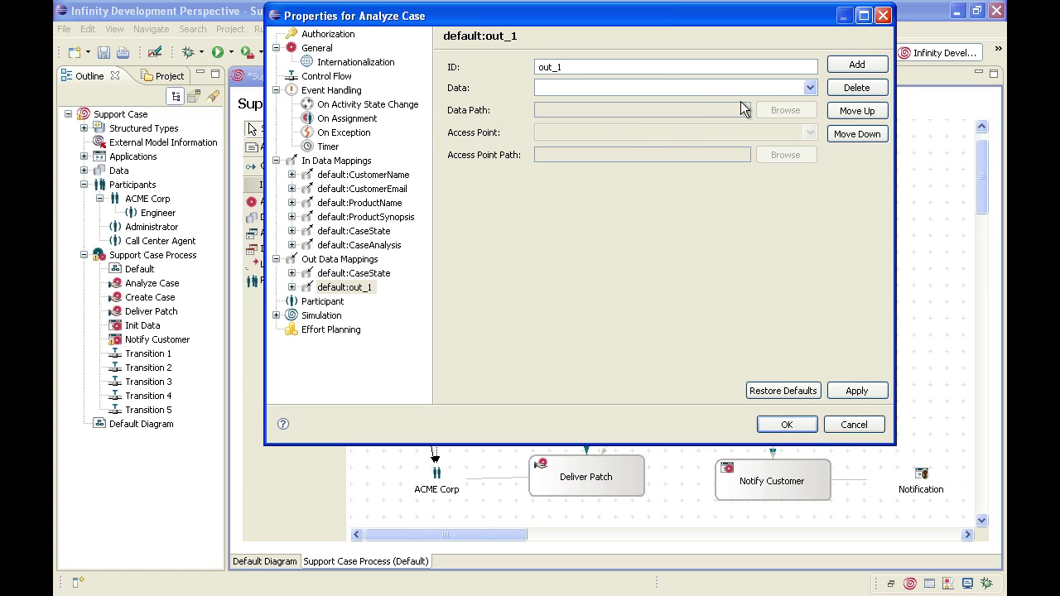
left_click(811, 91)
scroll(713, 124, "down", 2)
left_click(711, 142)
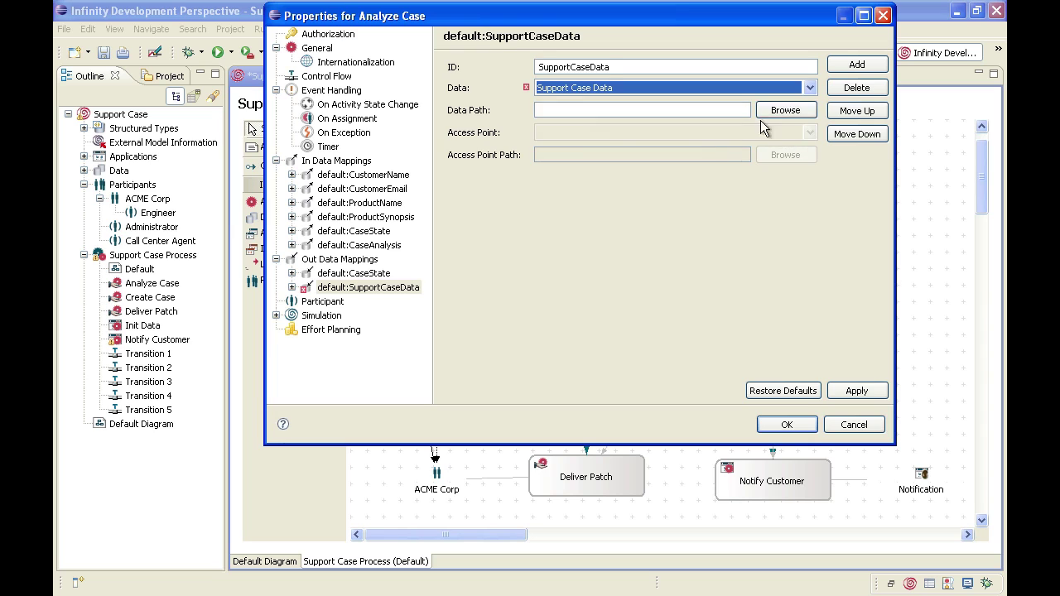
left_click(786, 110)
left_click(398, 313)
left_click(461, 372)
left_click(412, 312)
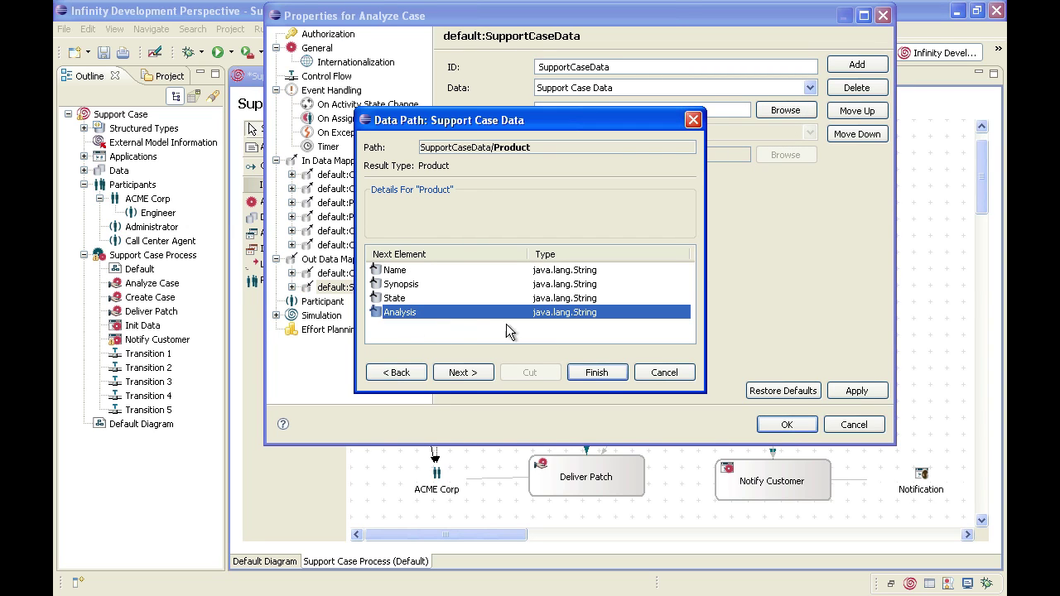
left_click(600, 372)
Step: Change the ID of Analyze Case's second out data mapping to CaseAnalysis and accept the activity's properties
double_click(622, 67)
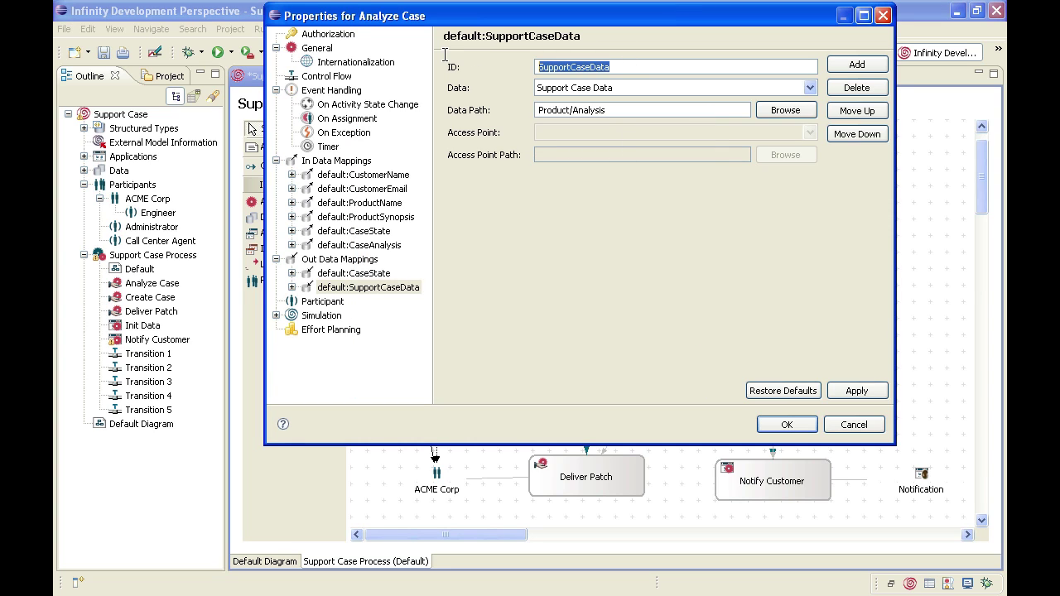
type("CaseAnalysis")
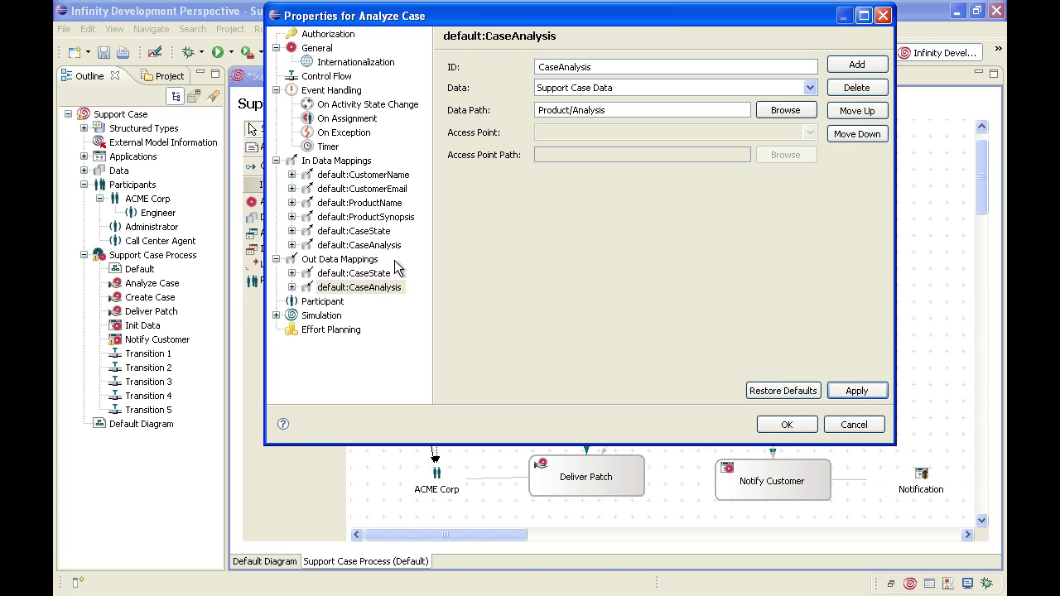
left_click(807, 426)
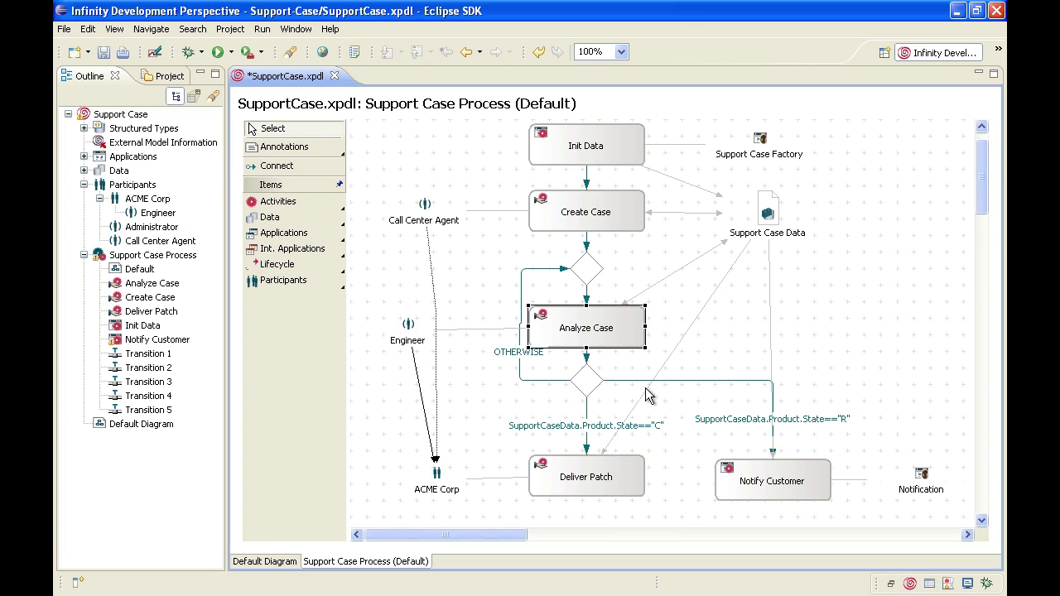
Step: Set the data path of Deliver Patch's existing in data mapping to Email
double_click(635, 472)
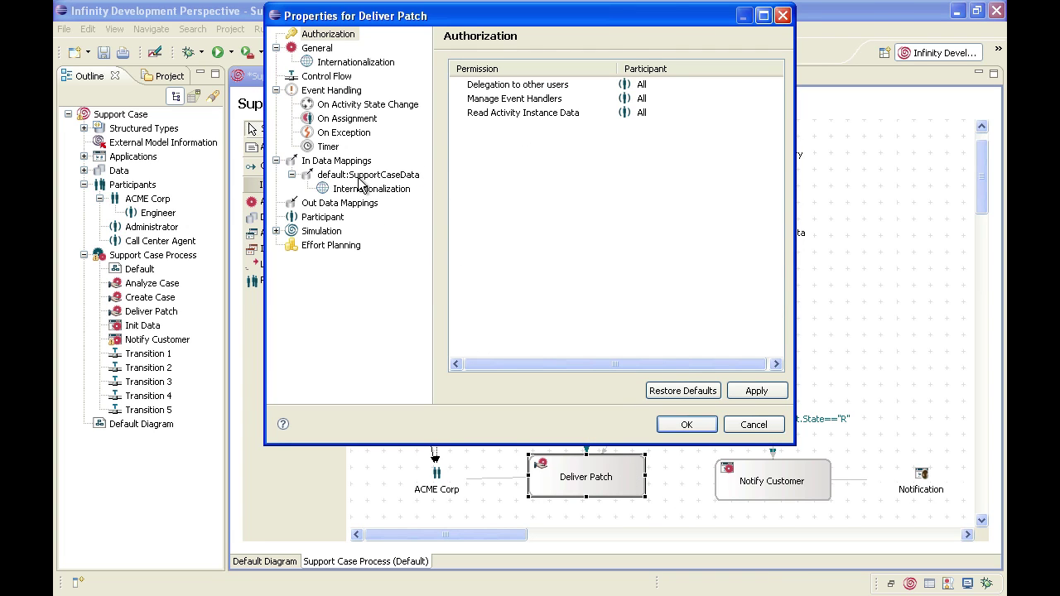
left_click(360, 175)
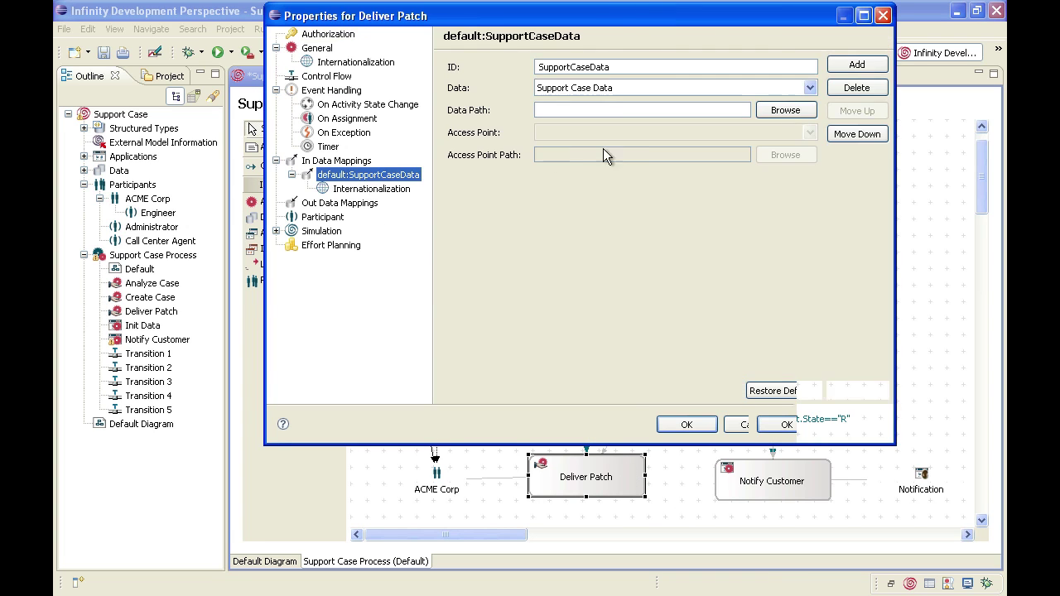
left_click(791, 114)
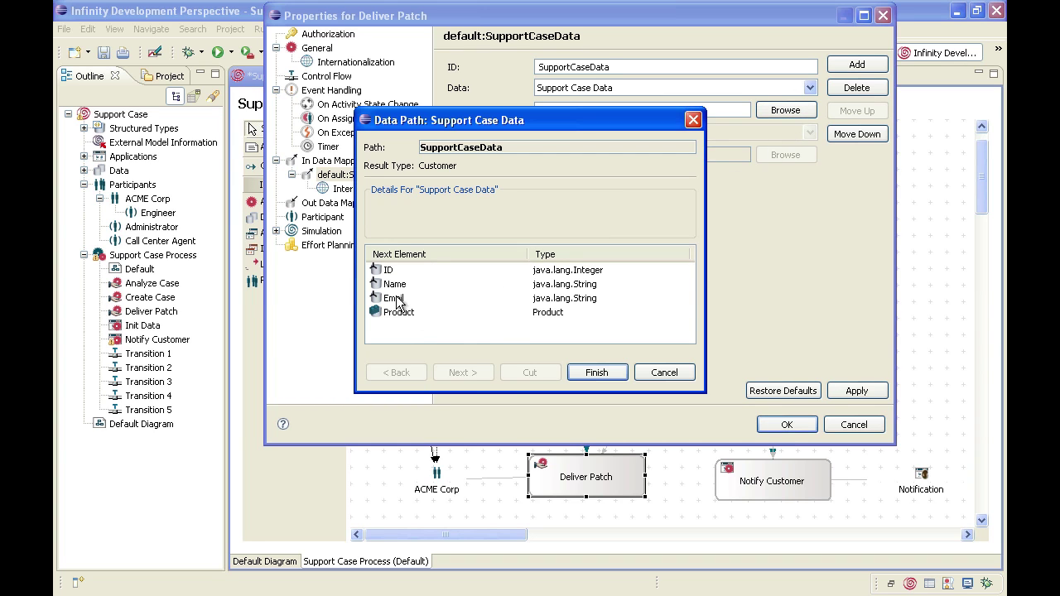
left_click(398, 300)
left_click(596, 374)
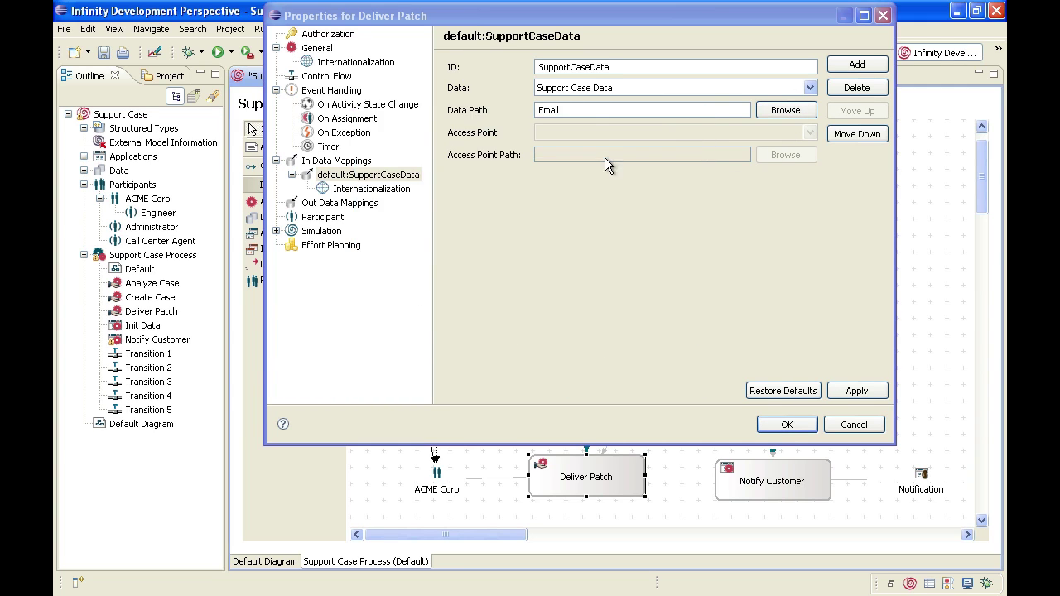
Step: Change the ID of Deliver Patch's in data mapping to CustomerEMail and accept the activity's properties
double_click(636, 69)
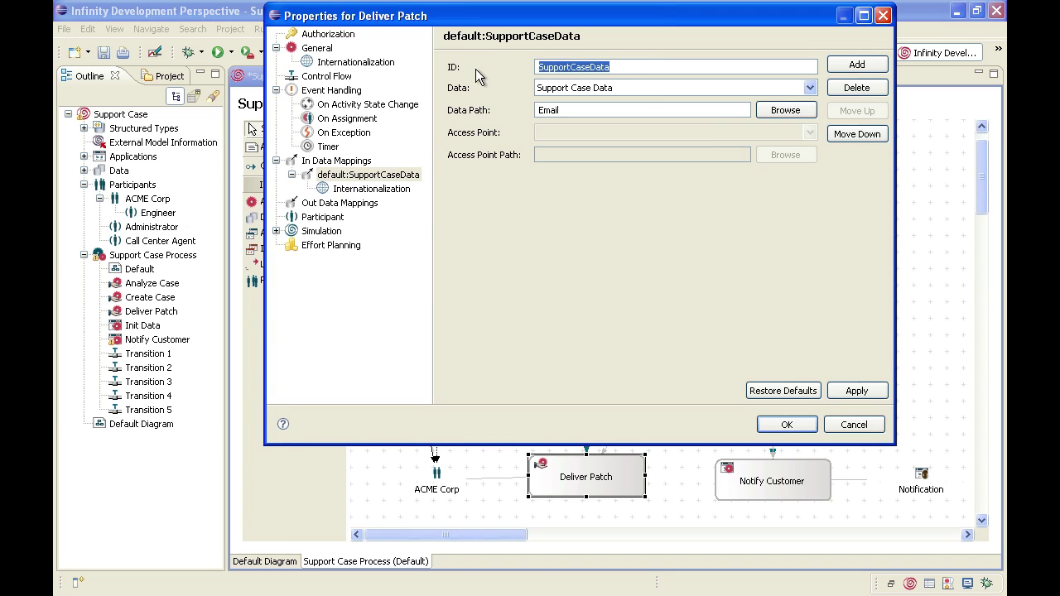
type("CustomerEMais")
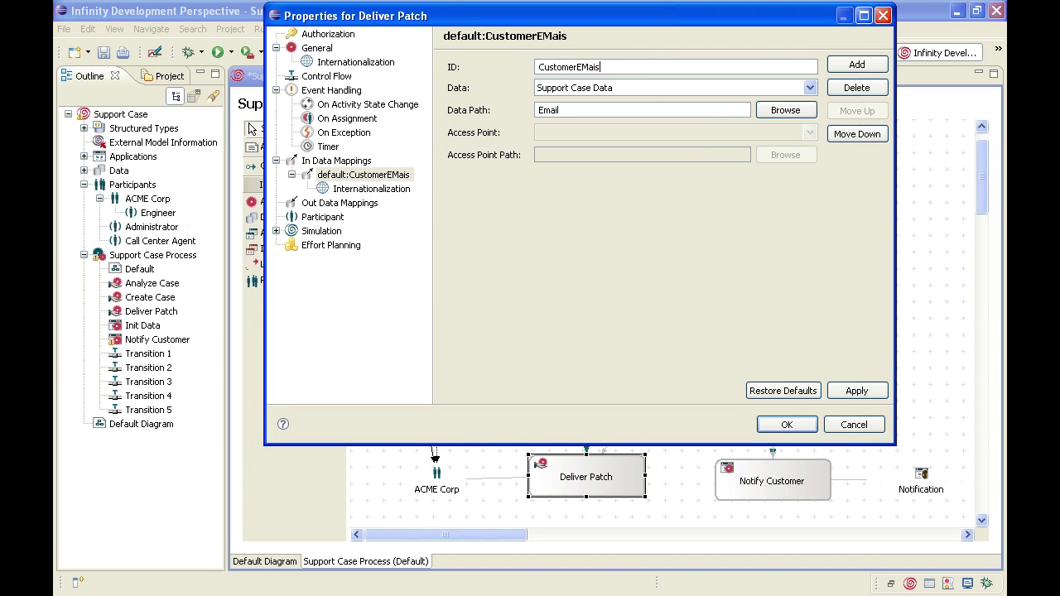
key("BackSpace")
type("l")
left_click(786, 425)
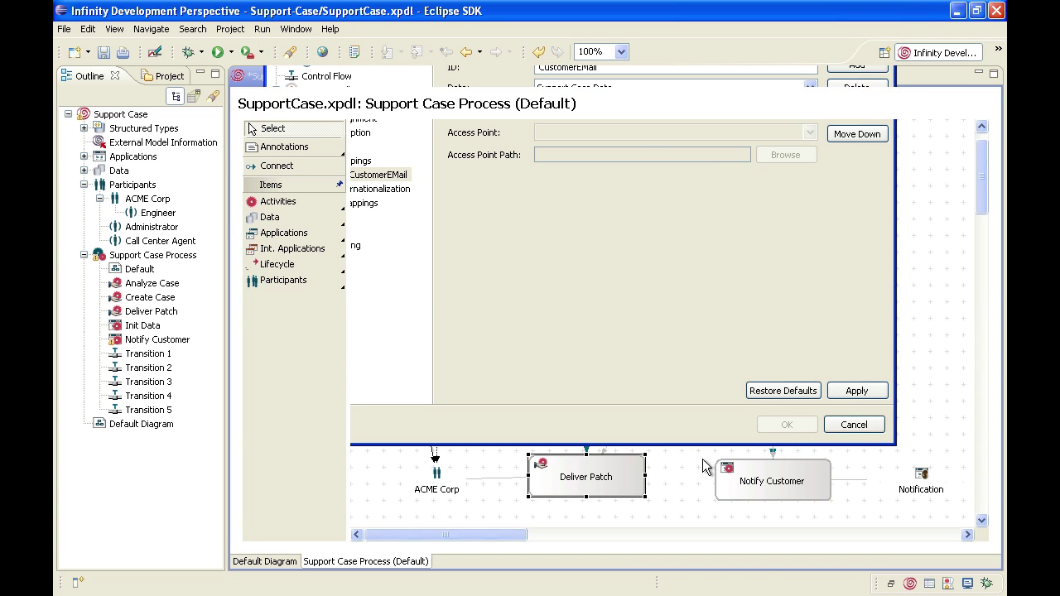
Step: Set the access point of Notify Customer's in data mapping to mParam1 : Map, accept the properties, and save the model
left_click(730, 488)
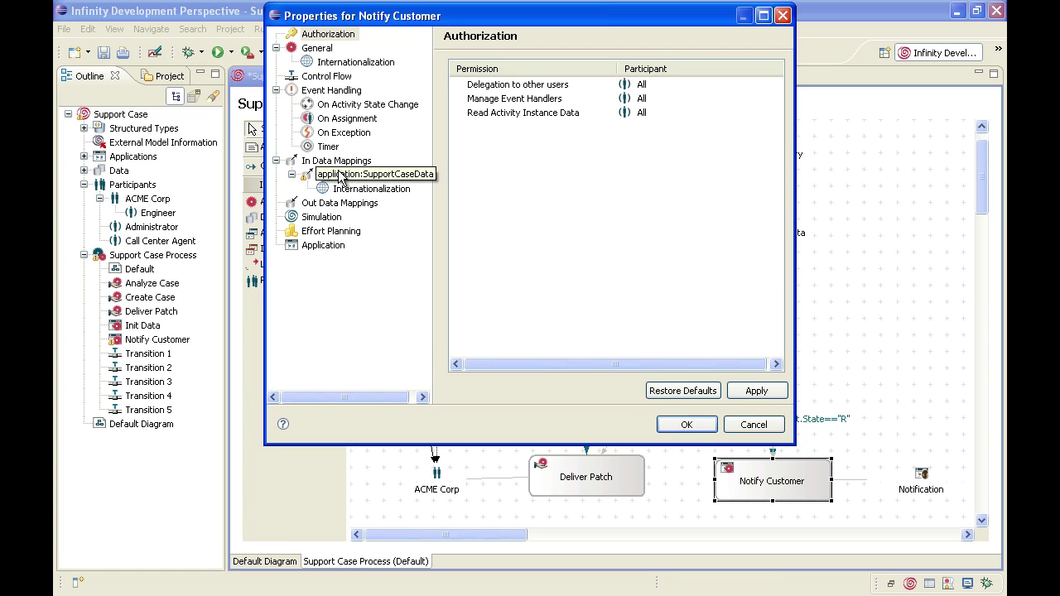
left_click(373, 174)
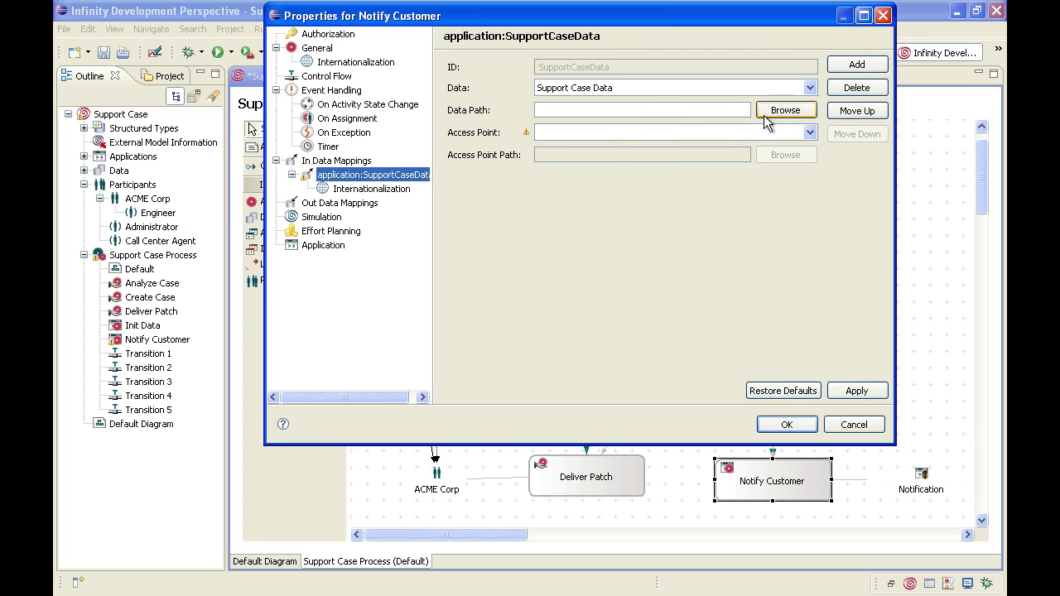
left_click(813, 135)
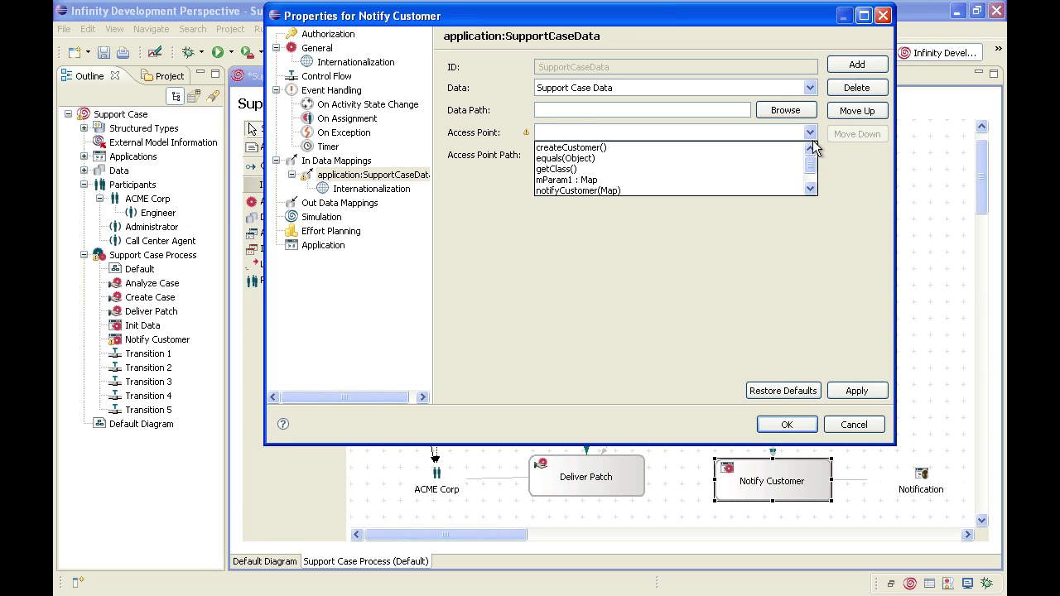
left_click(590, 179)
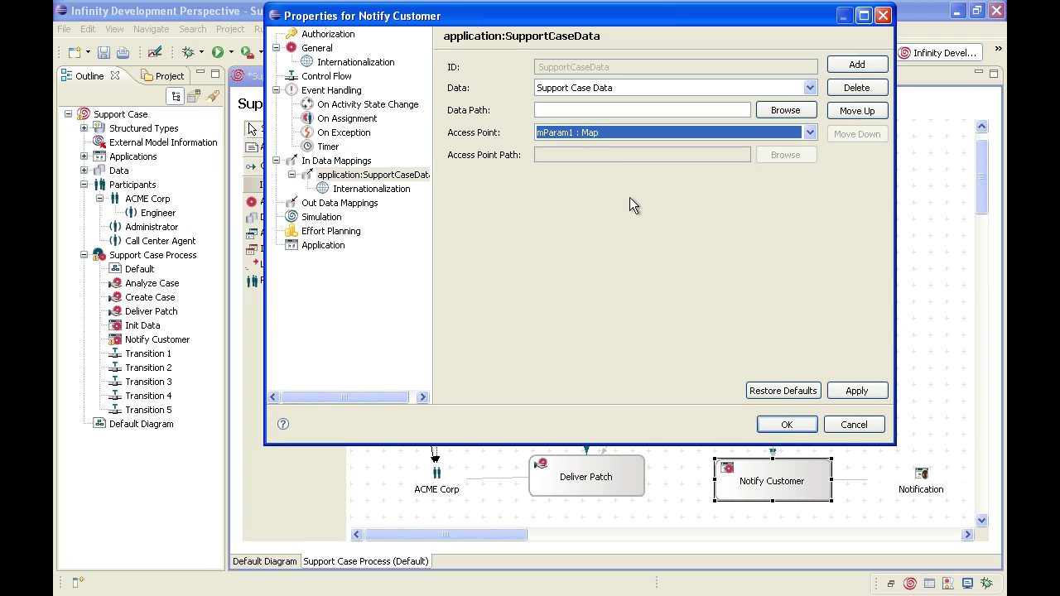
left_click(876, 393)
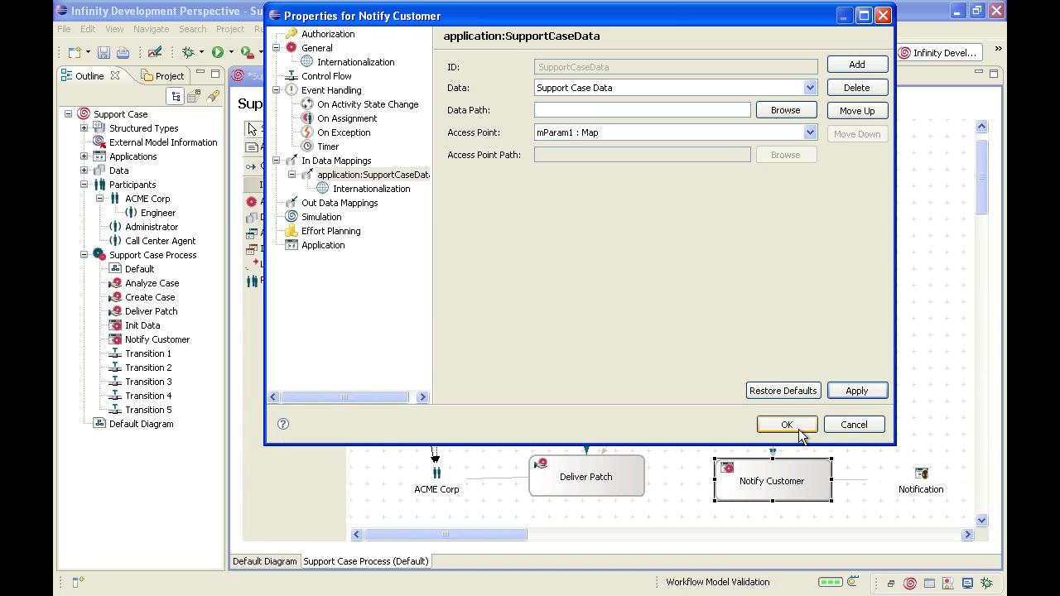
left_click(795, 424)
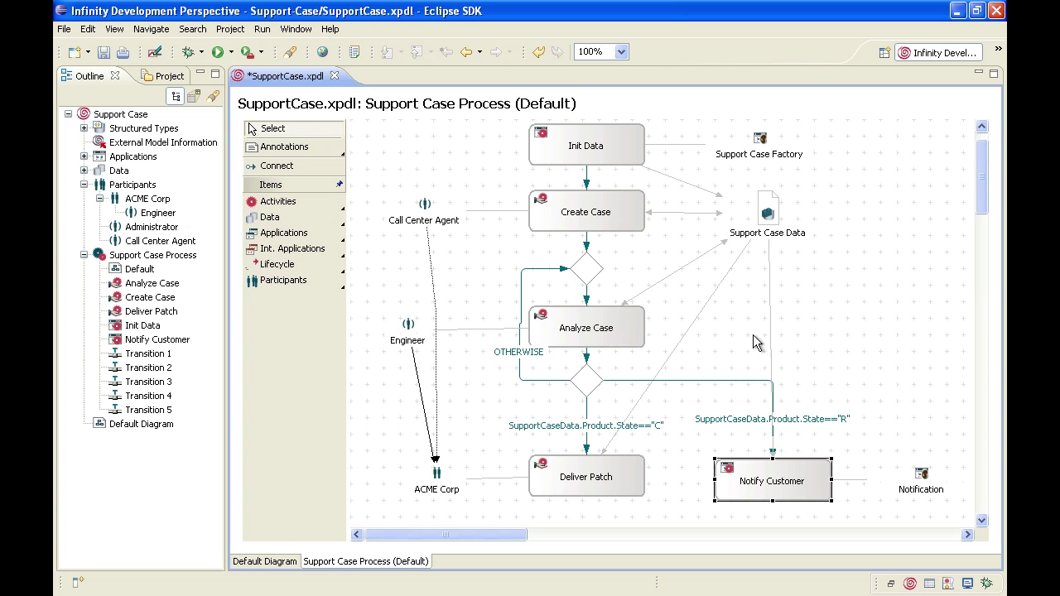
left_click(869, 403)
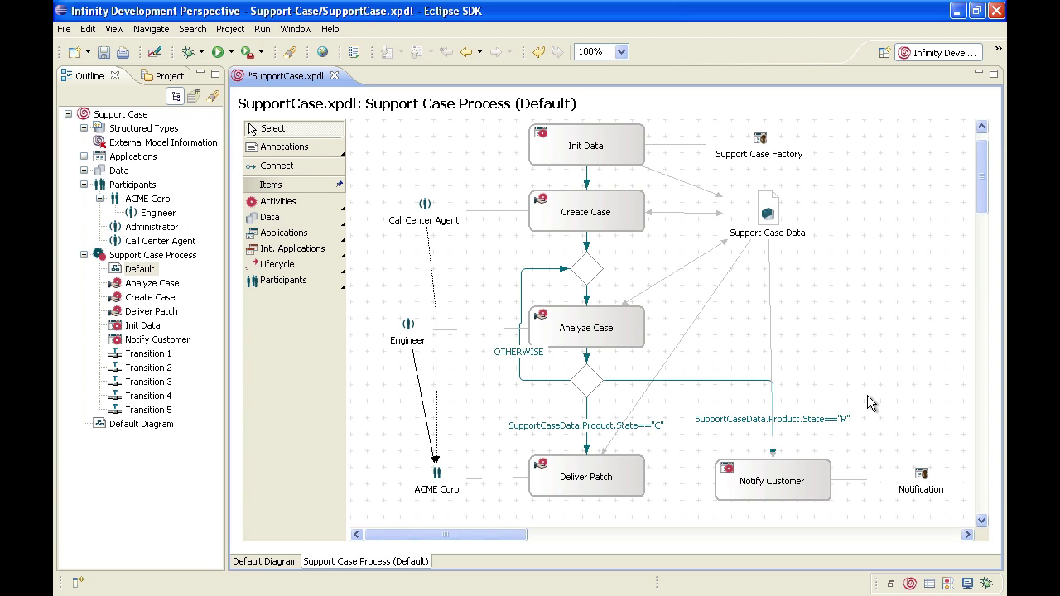
key("ctrl+s")
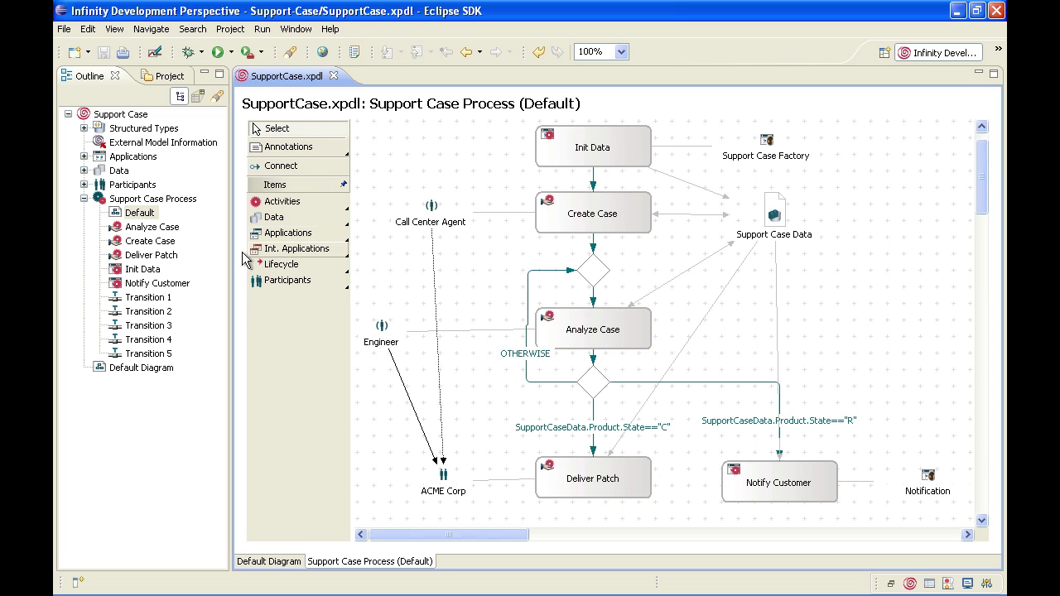
Step: Add one end event below the Deliver Patch activity and another below Notify Customer
left_click(289, 273)
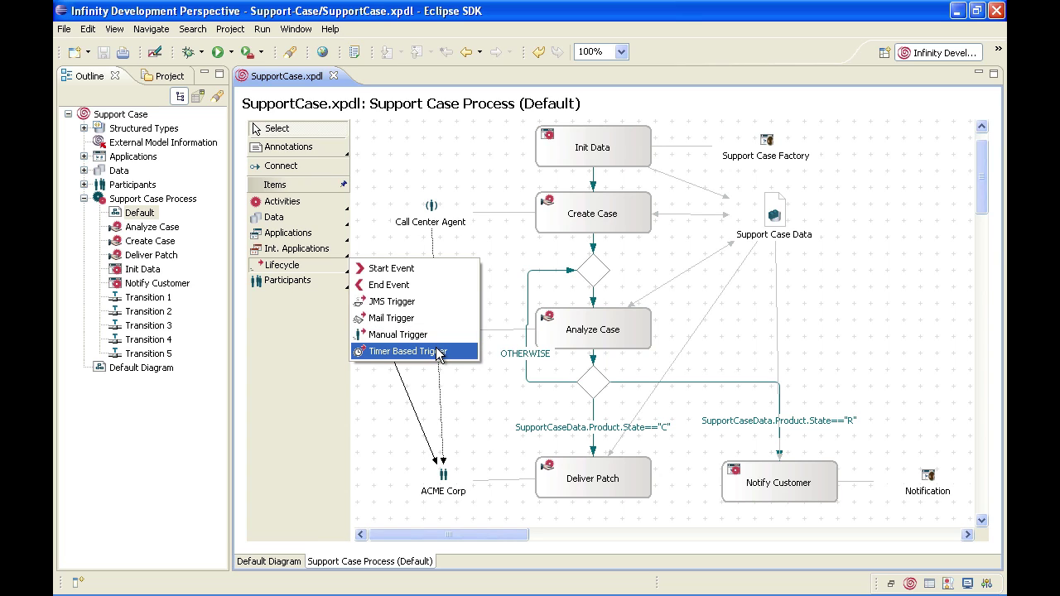
left_click(393, 286)
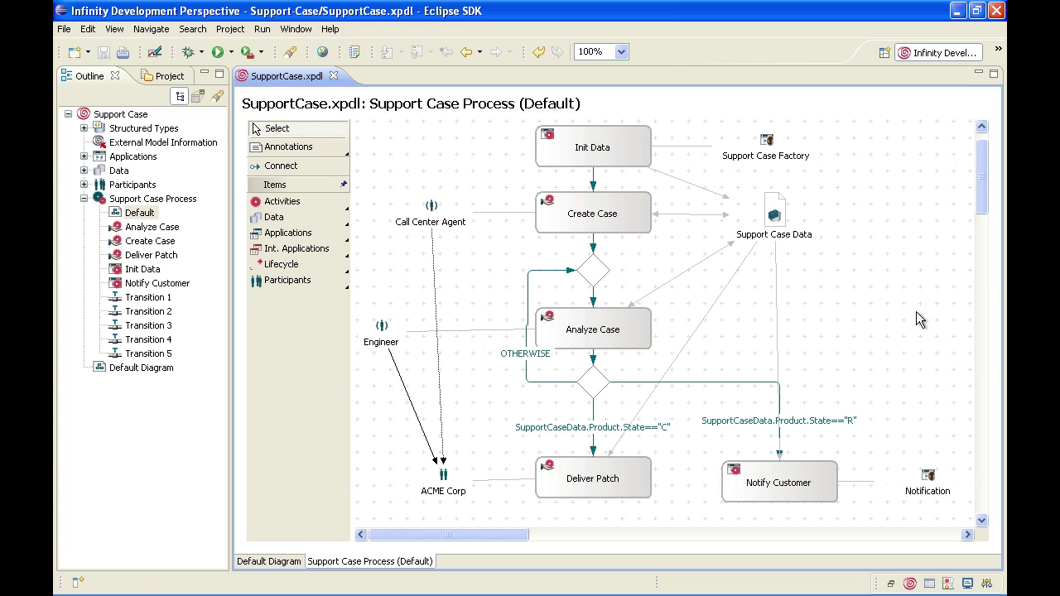
scroll(916, 312, "down", 5)
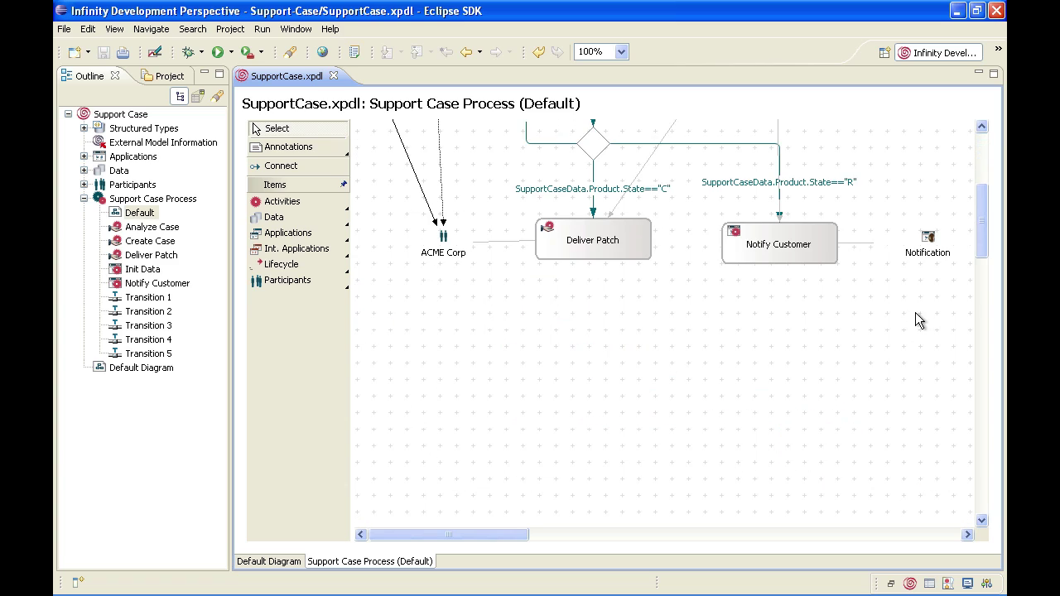
left_click(285, 267)
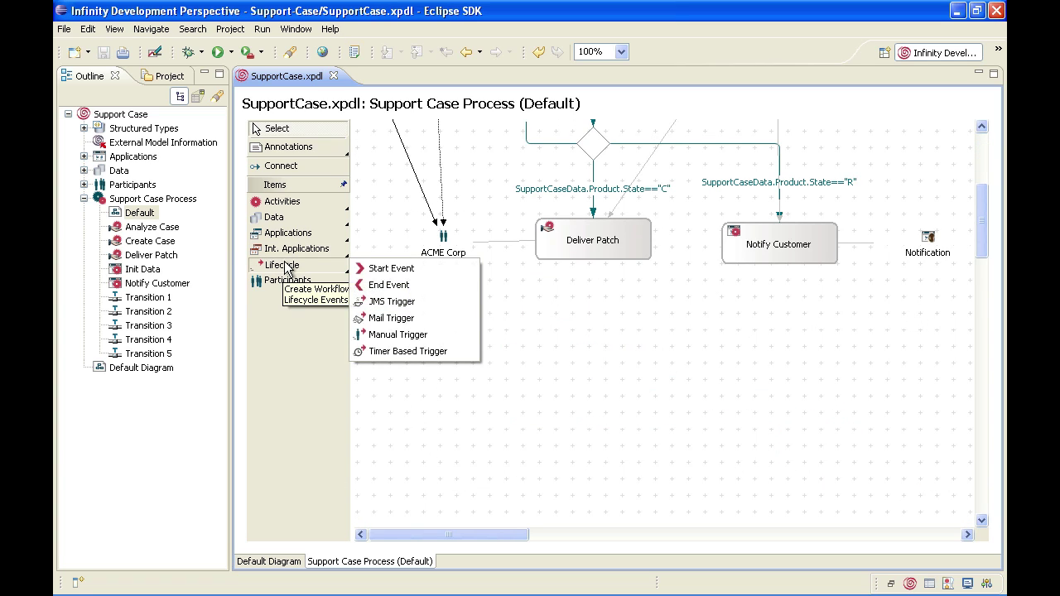
left_click(405, 288)
left_click(593, 321)
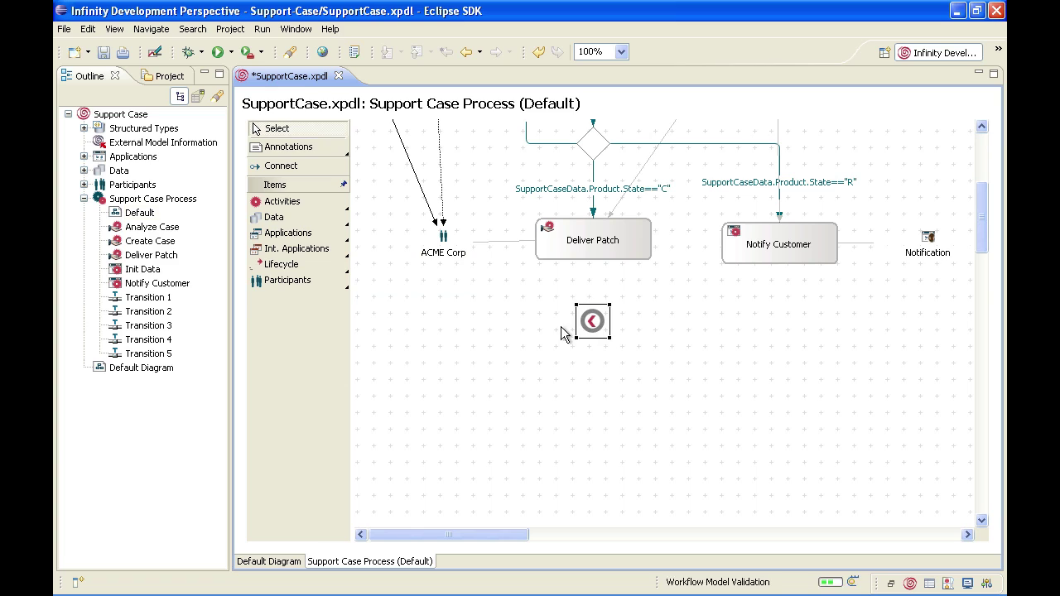
left_click(283, 265)
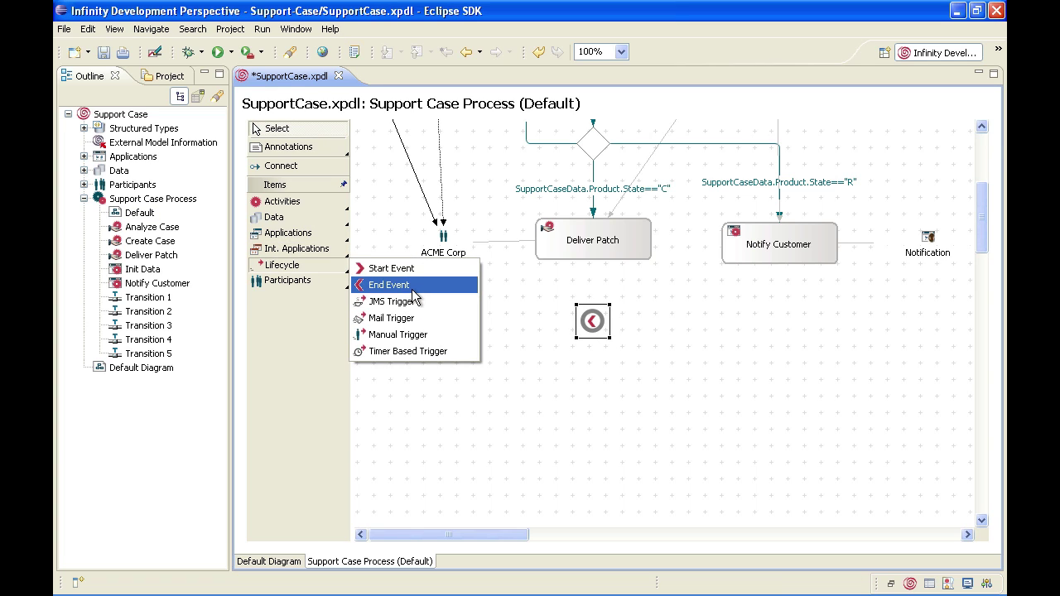
left_click(412, 290)
left_click(785, 315)
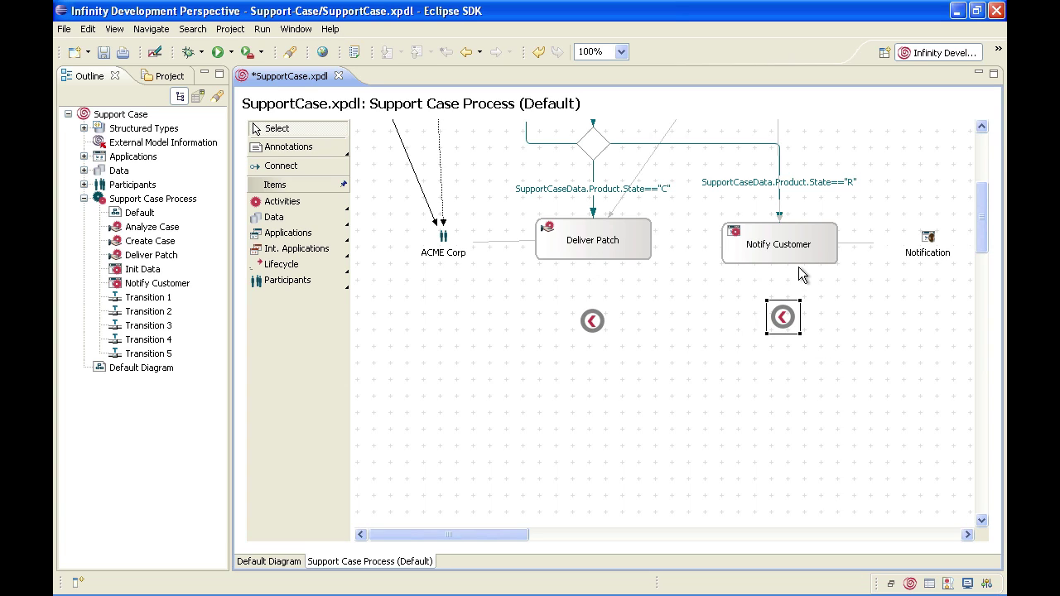
Step: Connect Deliver Patch and Notify Customer each to the end event below it
left_click(679, 306)
left_click(596, 255)
left_click_drag(596, 255, 592, 319)
left_click(783, 260)
left_click_drag(783, 259, 784, 321)
left_click(723, 329)
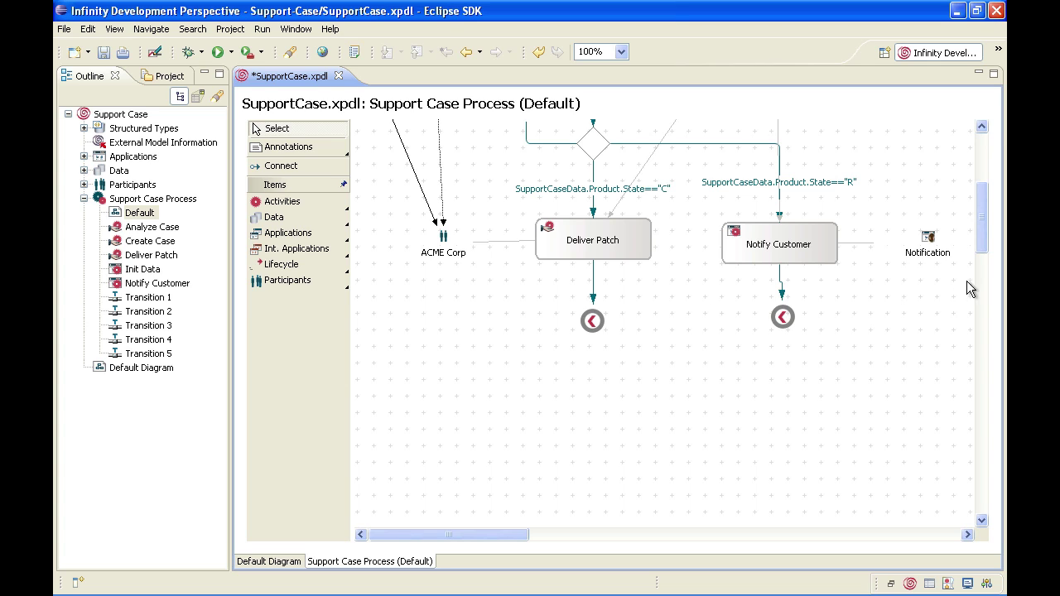
Step: Add a manual trigger beside the Init Data activity, above Call Center Agent, and connect it to Init Data
left_click_drag(982, 236, 982, 179)
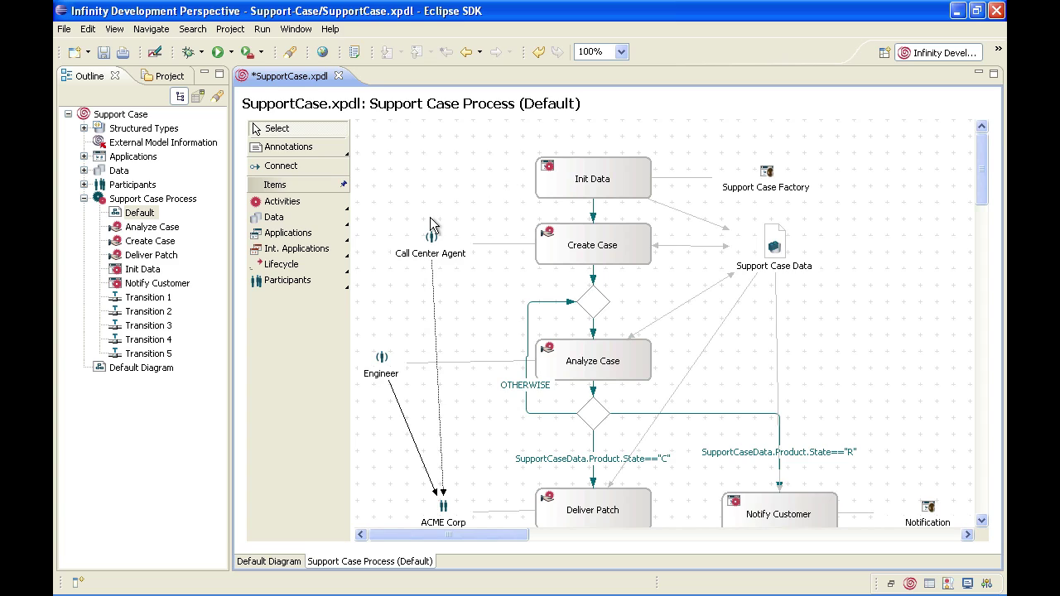
left_click(303, 267)
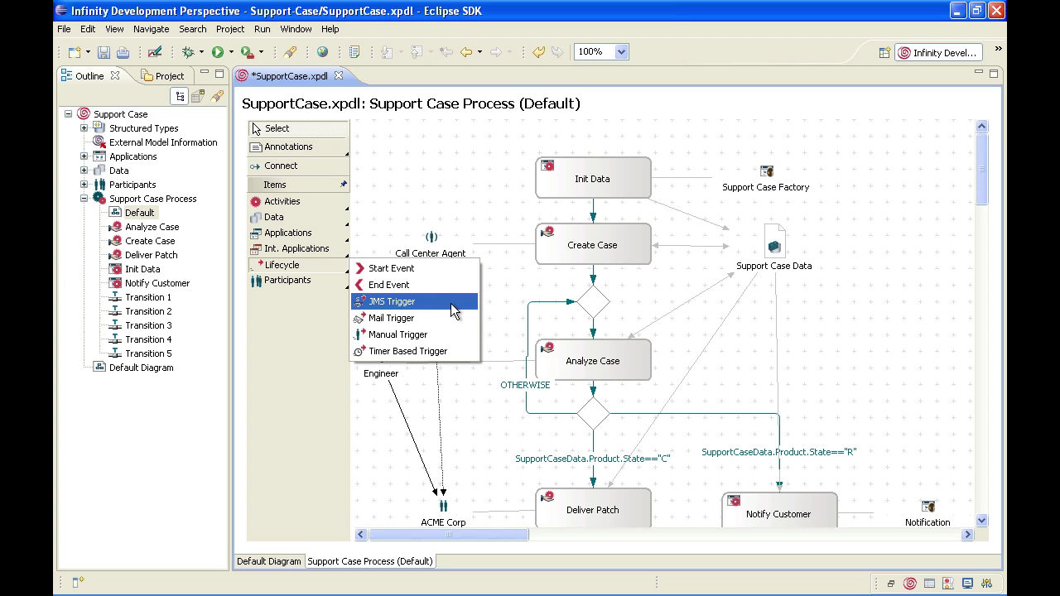
left_click(402, 335)
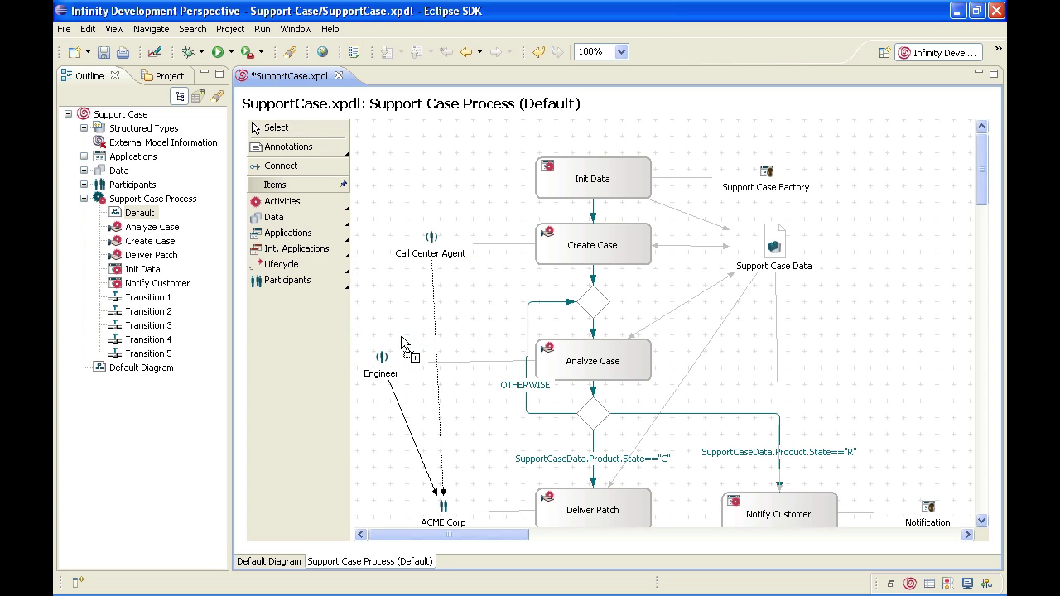
left_click(454, 176)
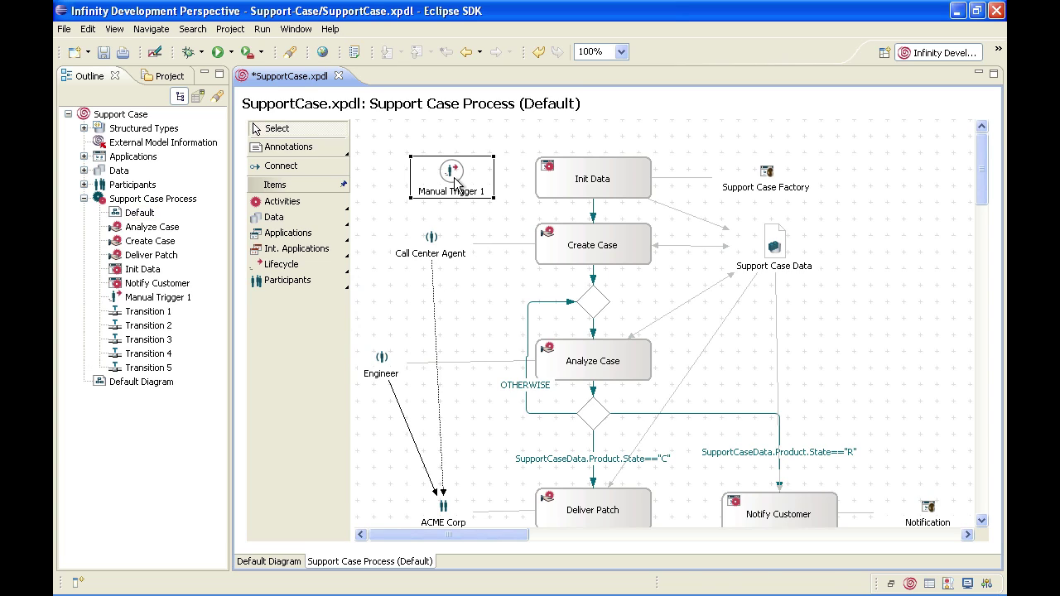
left_click_drag(455, 184, 563, 186)
left_click(511, 212)
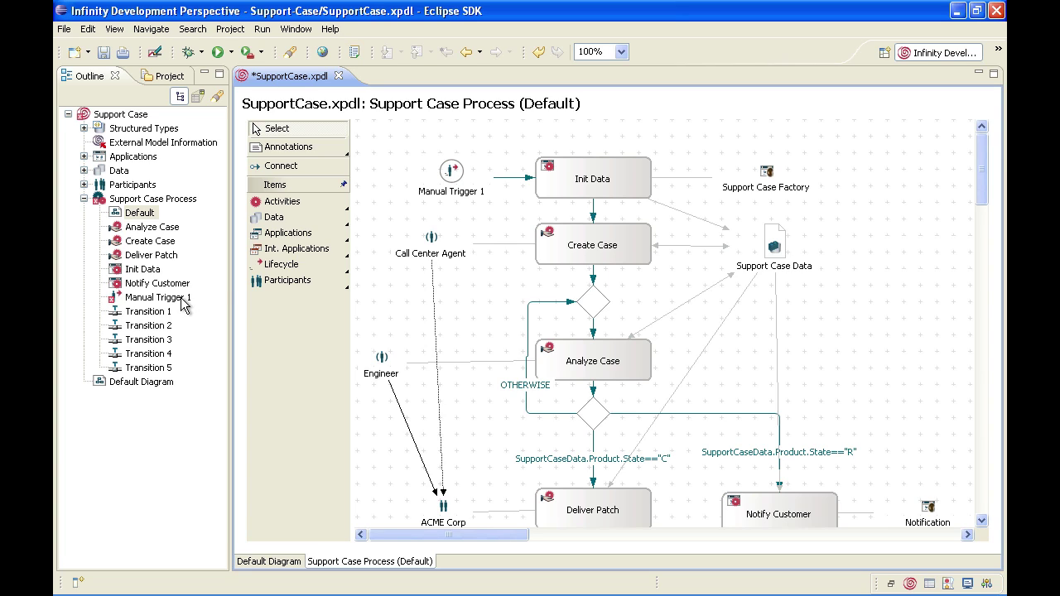
Step: Assign ACME Corp as the manual trigger's participant and accept the trigger's properties
double_click(455, 178)
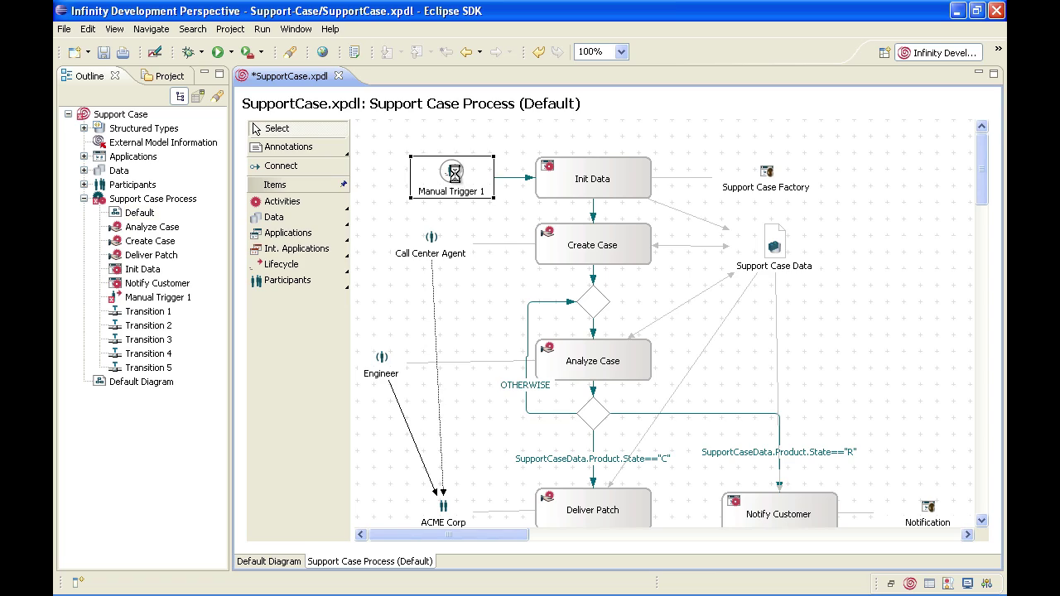
left_click(309, 50)
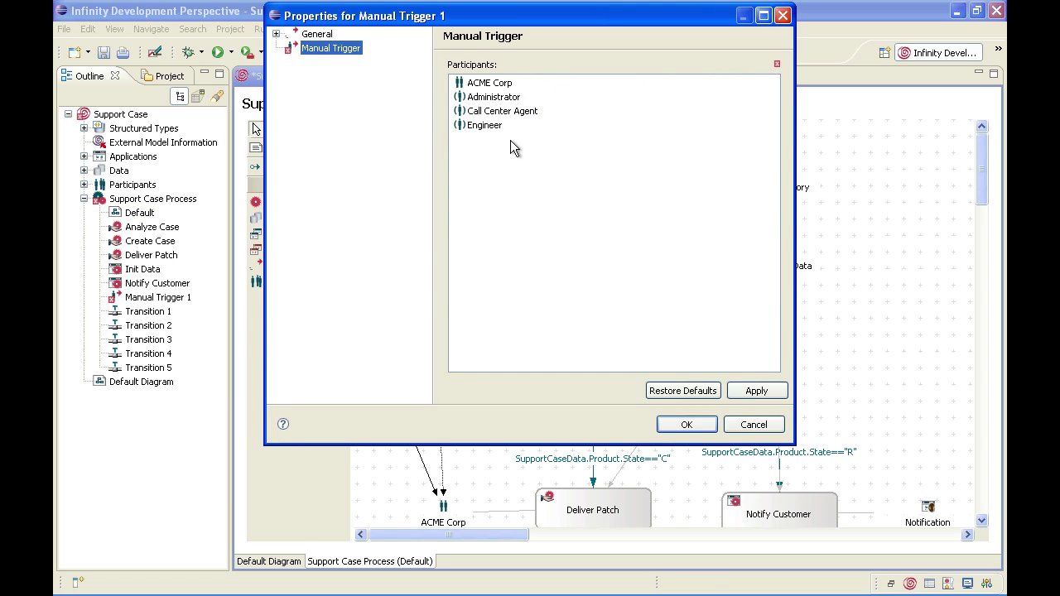
left_click(496, 85)
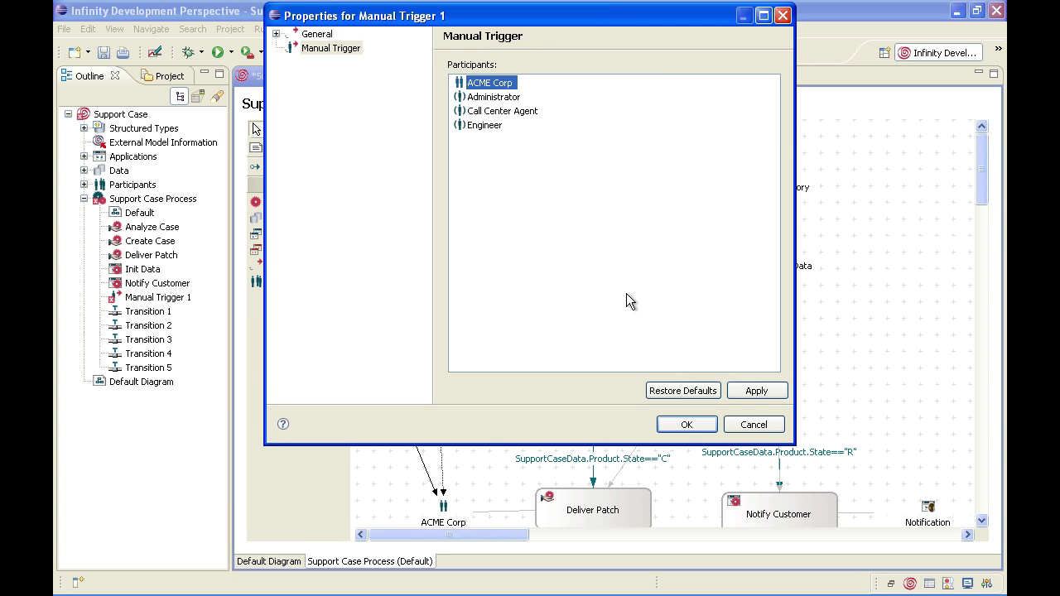
left_click(698, 426)
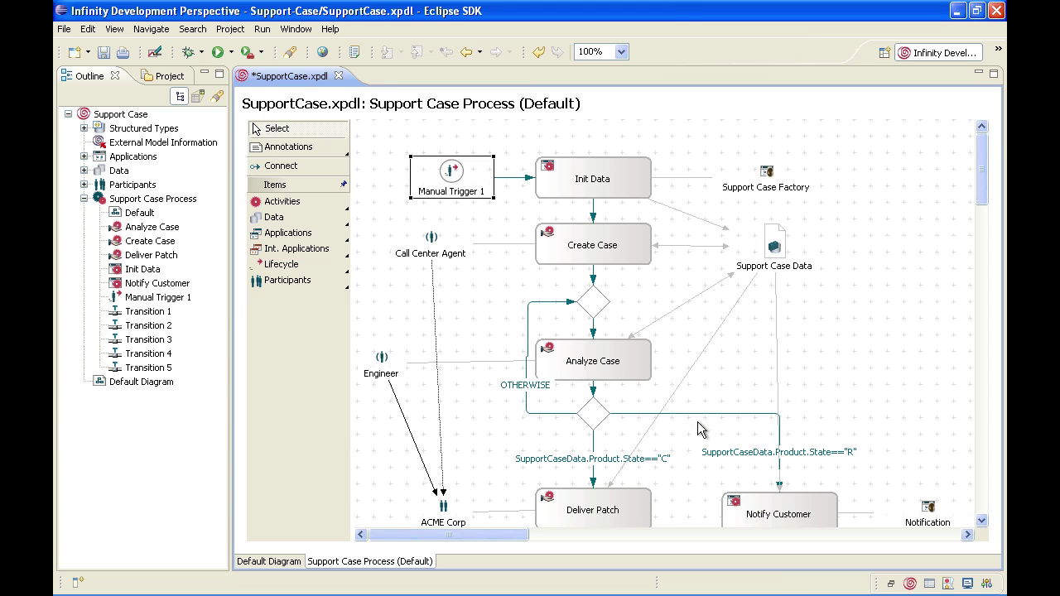